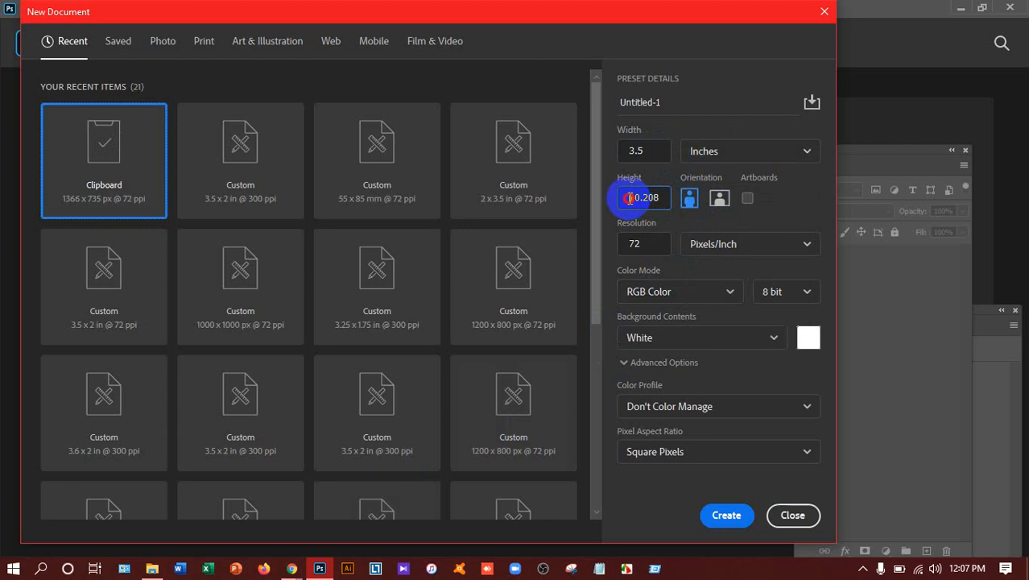
- Set the new document's height to 2 inches and its resolution to 300 pixels/inch, and create it
type("2")
key("Tab")
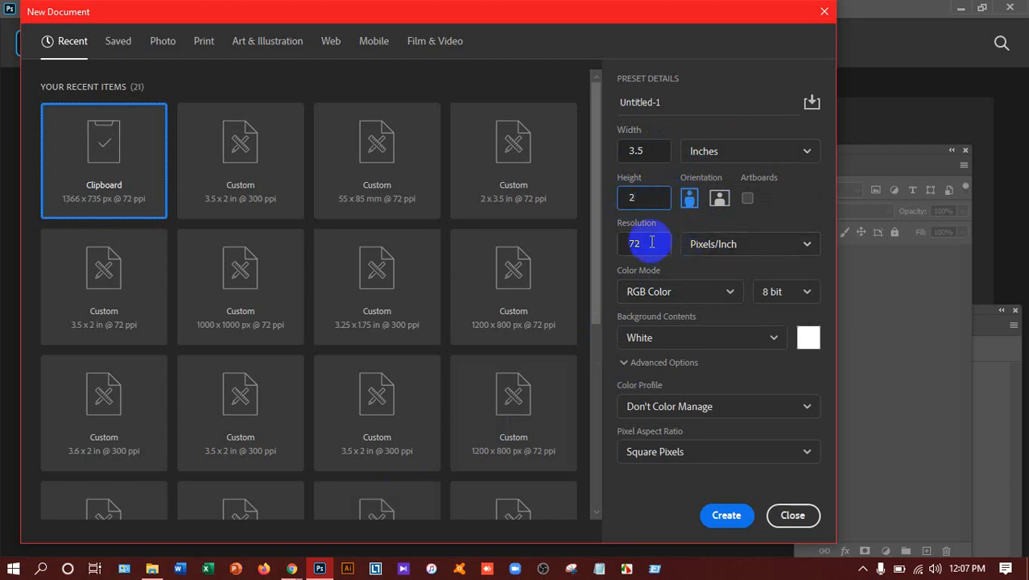
type("300")
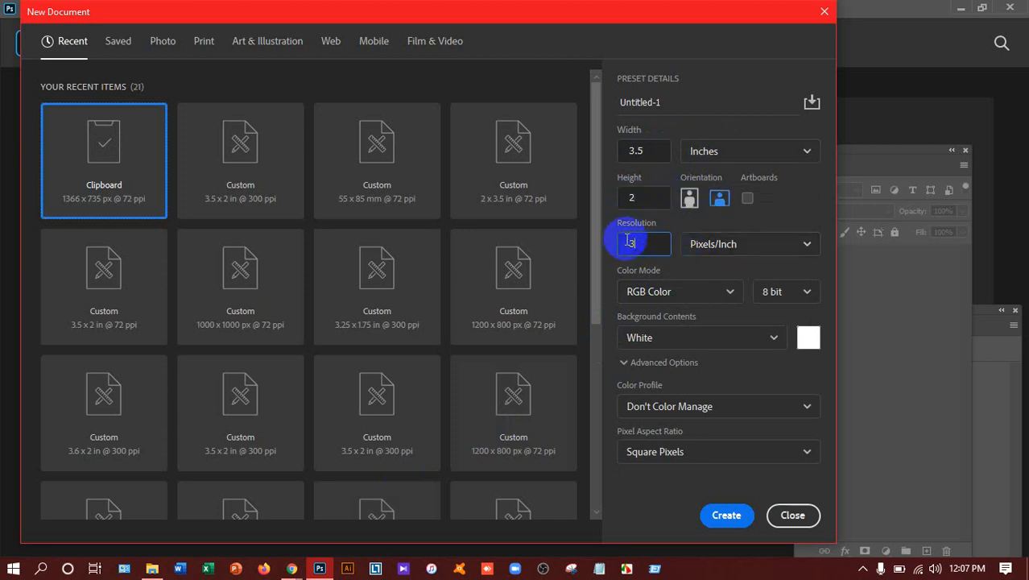
left_click(727, 515)
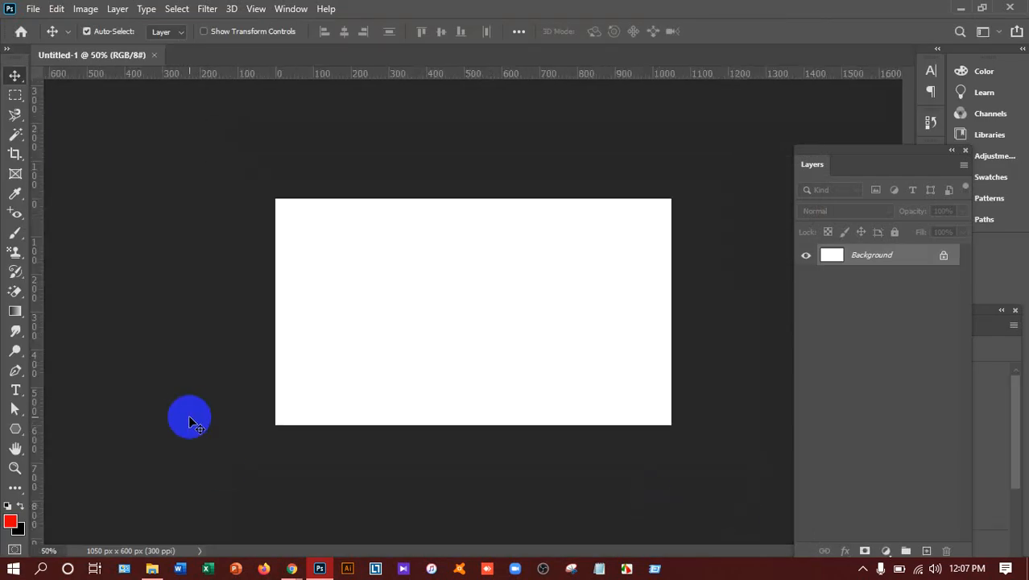
- Draw a closed five-point Pen path along the canvas's left side, with its tip about 430 px across and 125 px down
left_click(15, 371)
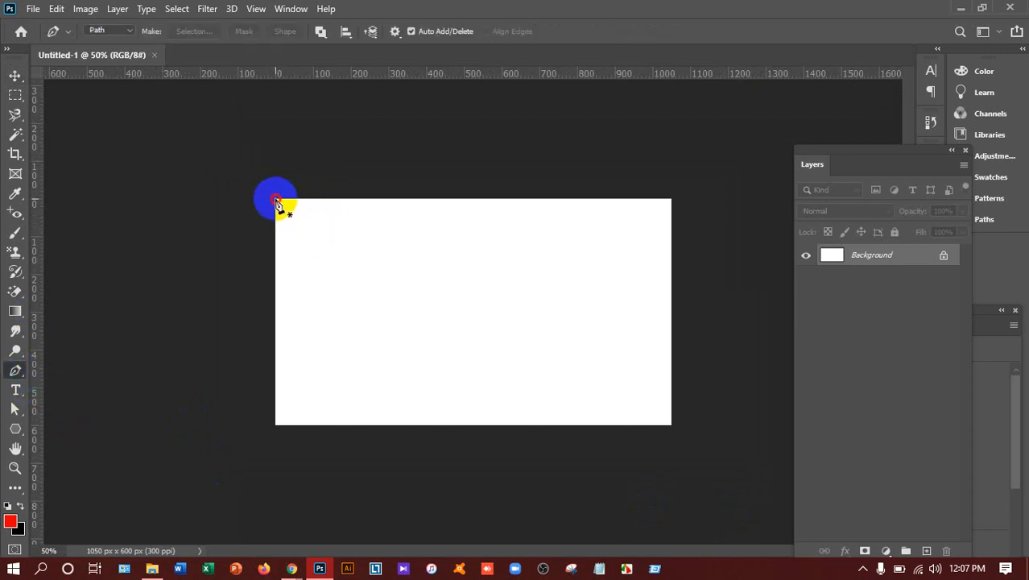
left_click(276, 199)
left_click(349, 199)
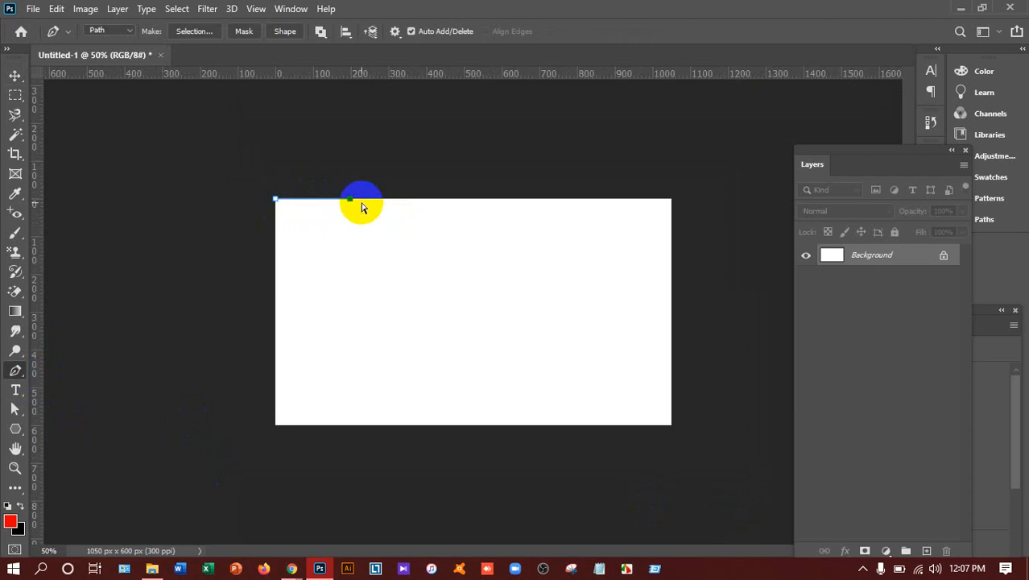
left_click(390, 199)
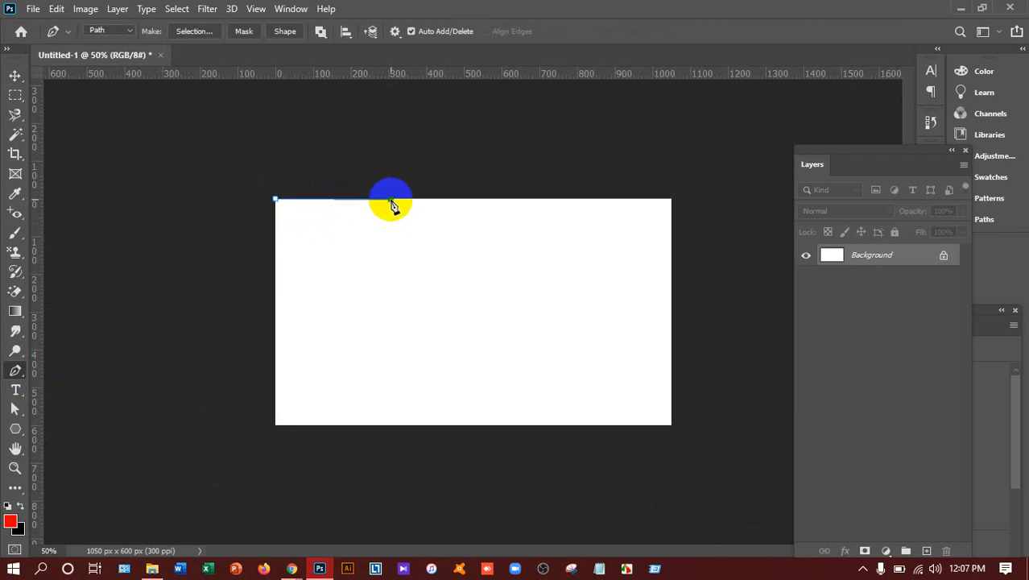
left_click(438, 245)
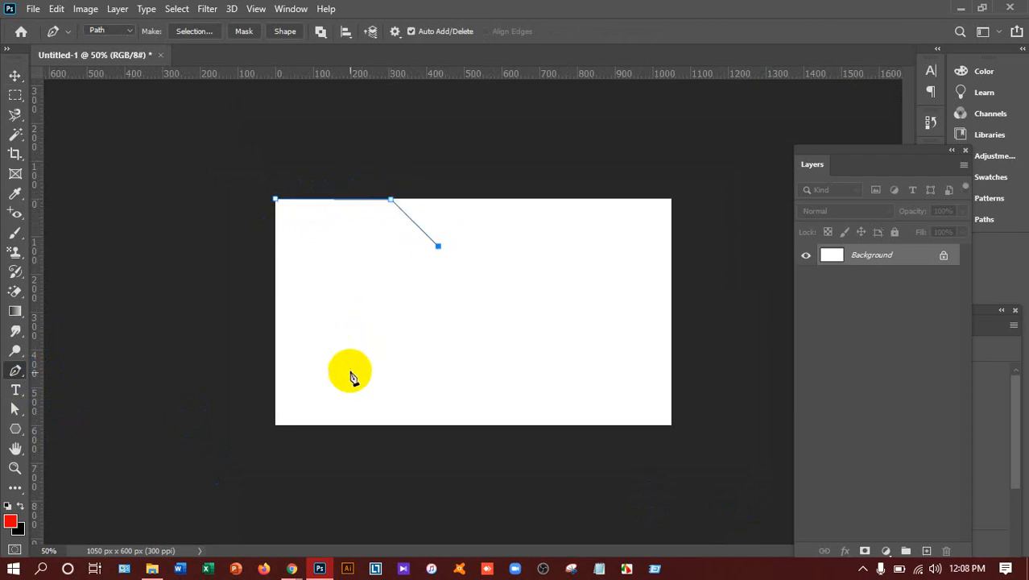
left_click(321, 425)
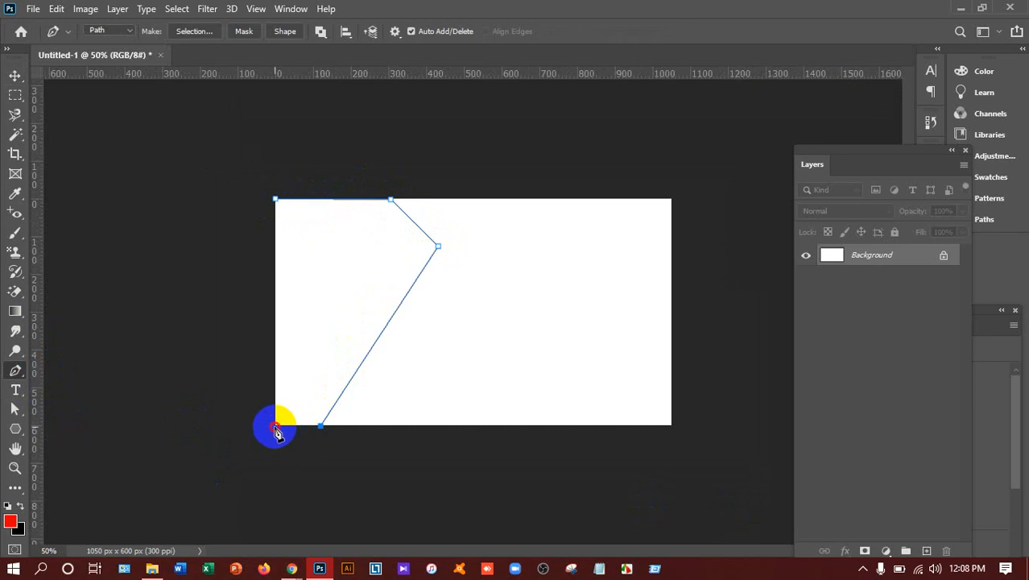
left_click(274, 426)
left_click(277, 200)
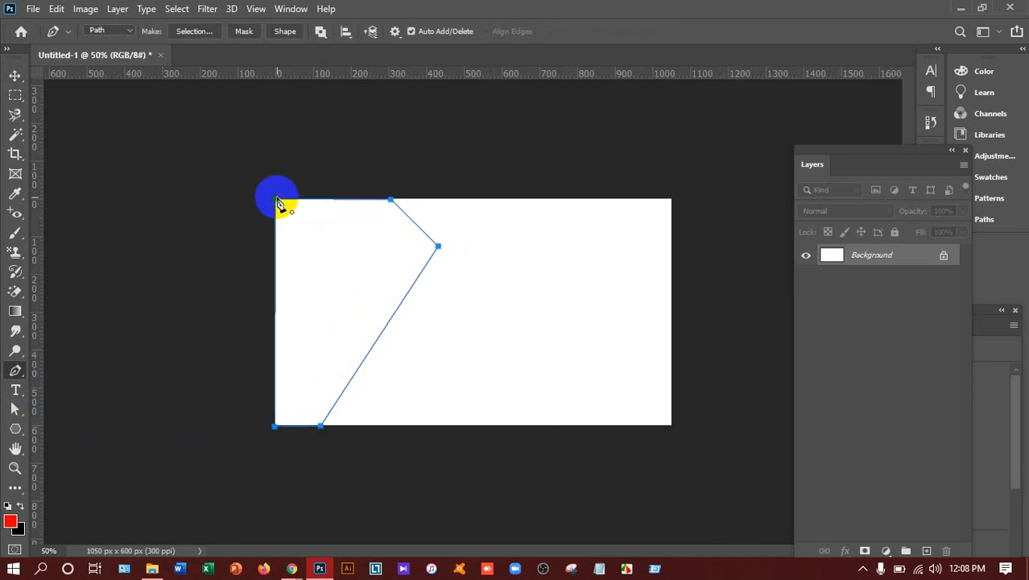
- Convert the path to a selection with 0 px feather, fill it with the red foreground colour on a new layer and deselect
right_click(306, 270)
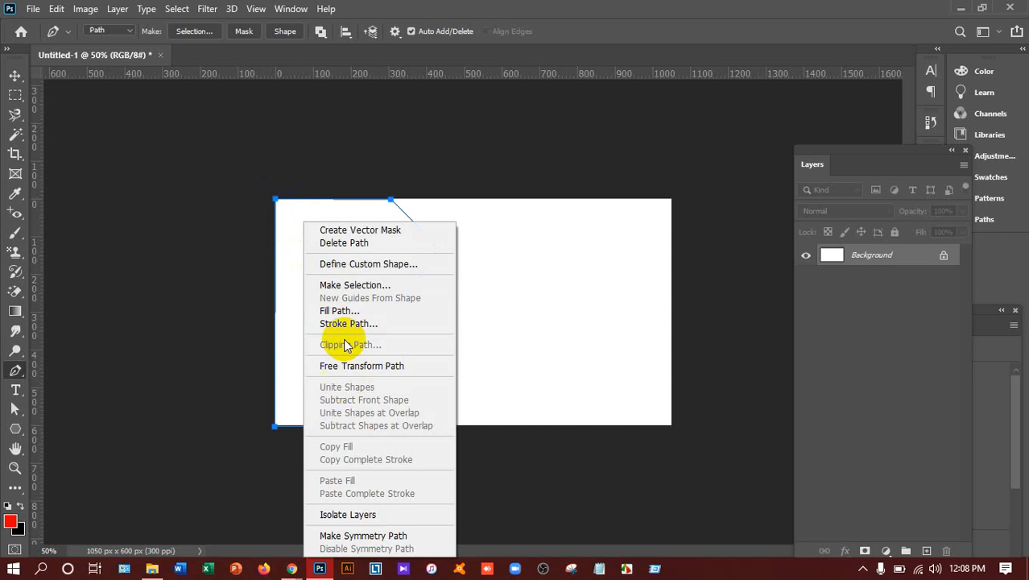
left_click(352, 285)
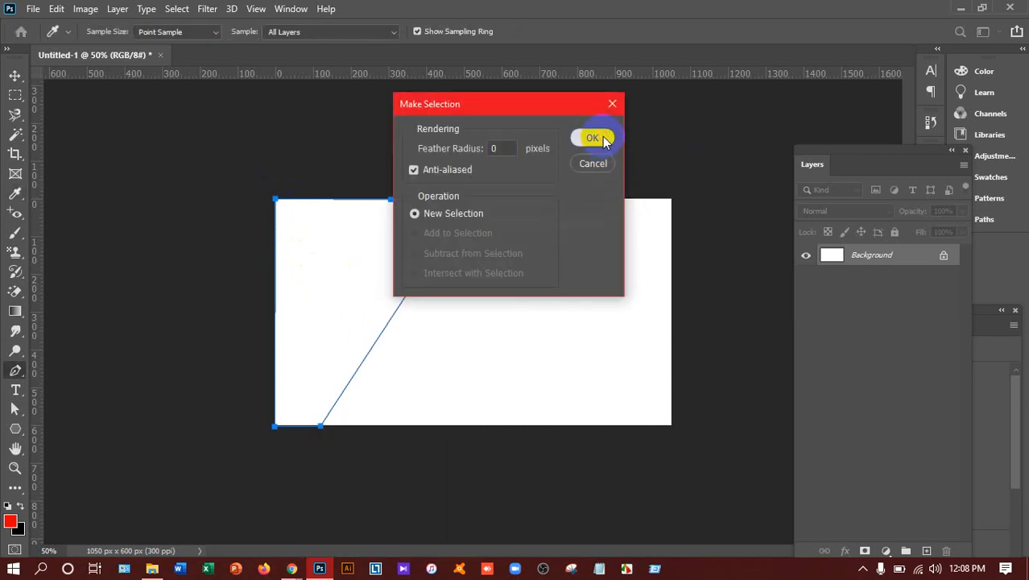
left_click(604, 139)
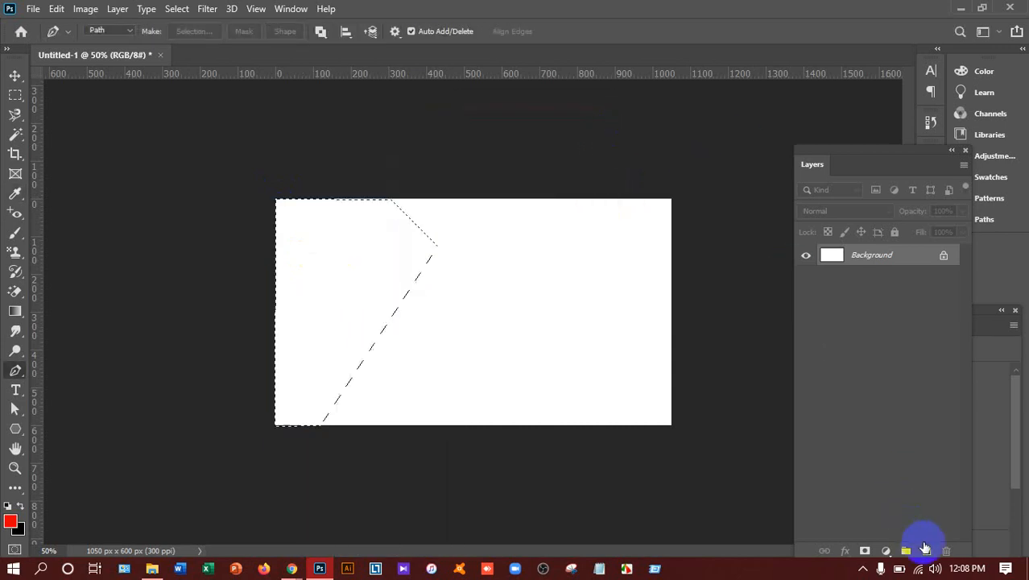
left_click(926, 551)
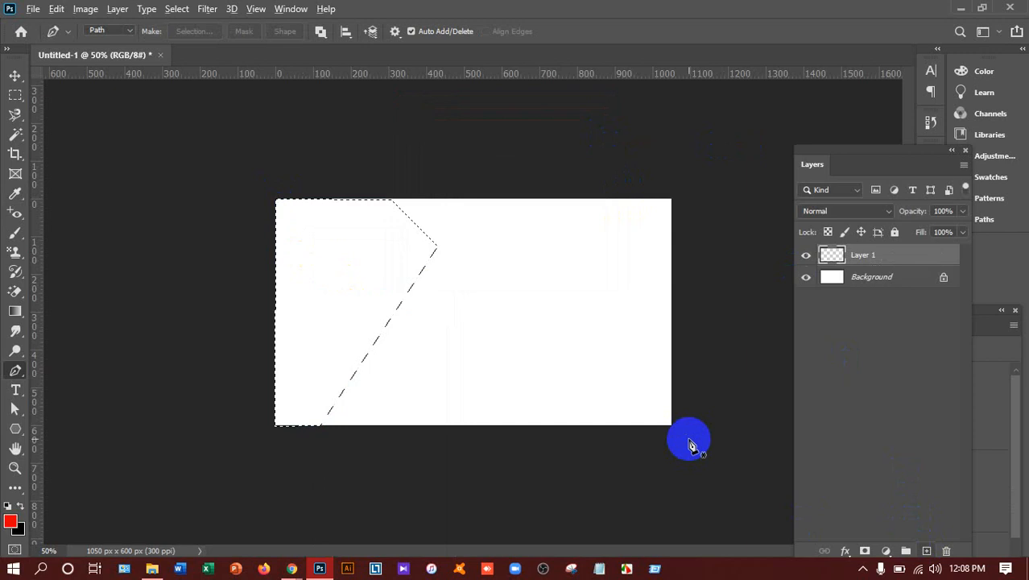
key("alt+BackSpace")
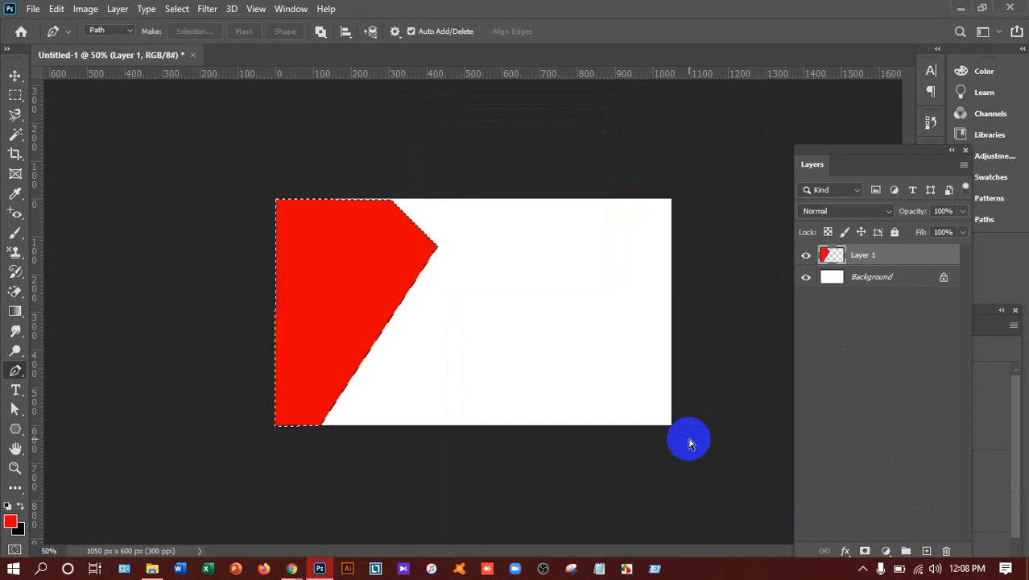
key("ctrl+d")
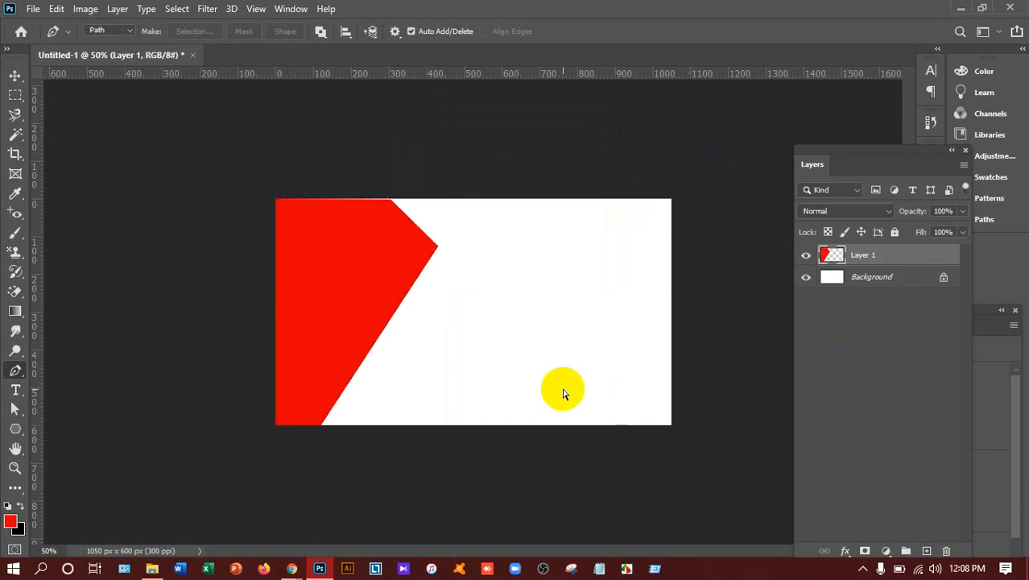
- Scale the red shape to 103% so it extends slightly past the canvas's top and left edges
key("ctrl+t")
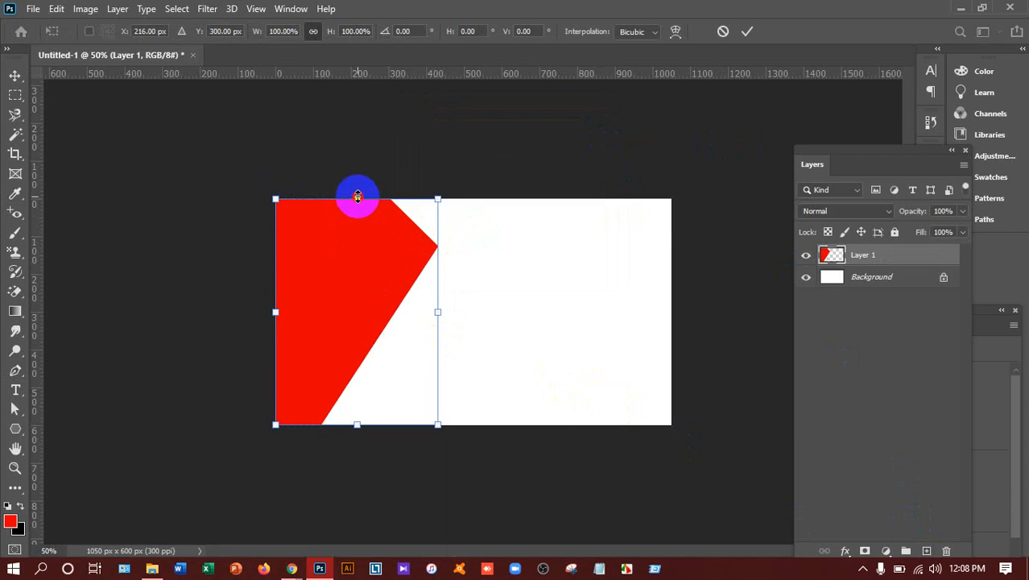
left_click_drag(358, 197, 357, 193)
key("shift")
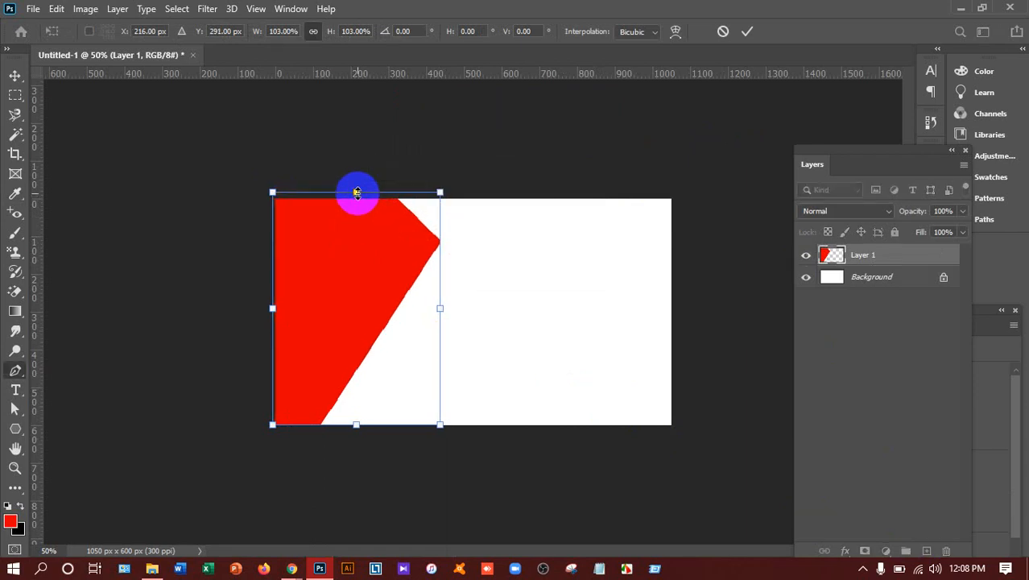
key("Return")
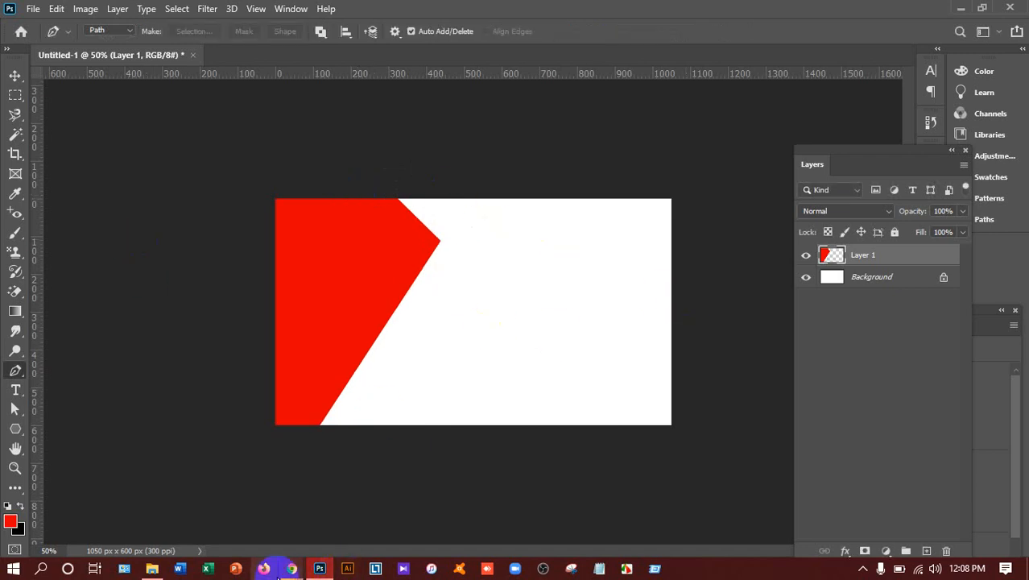
- Switch to Chrome to examine the business card reference image, and return to Photoshop
mouse_move(292, 568)
left_click(263, 515)
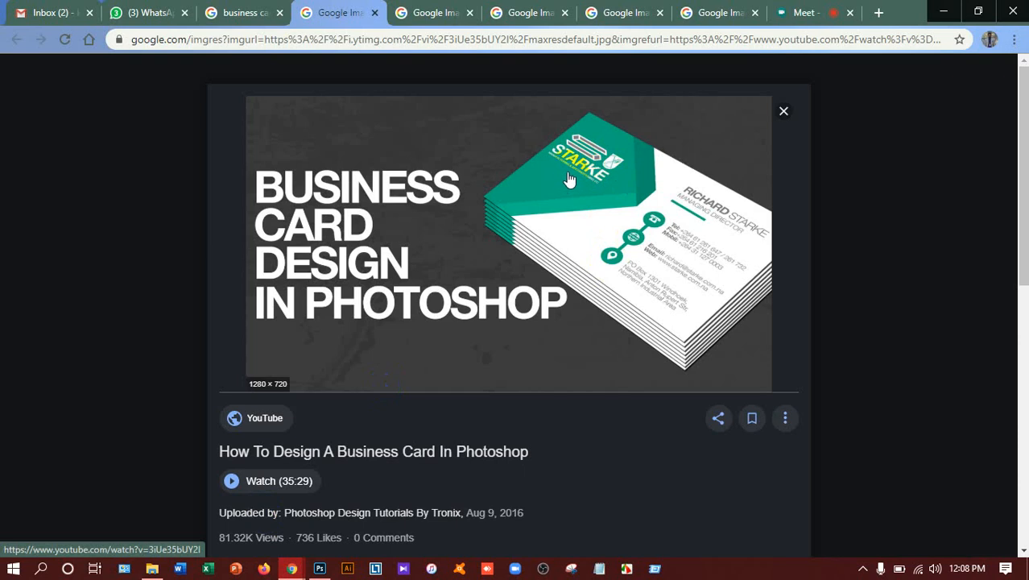
left_click(323, 569)
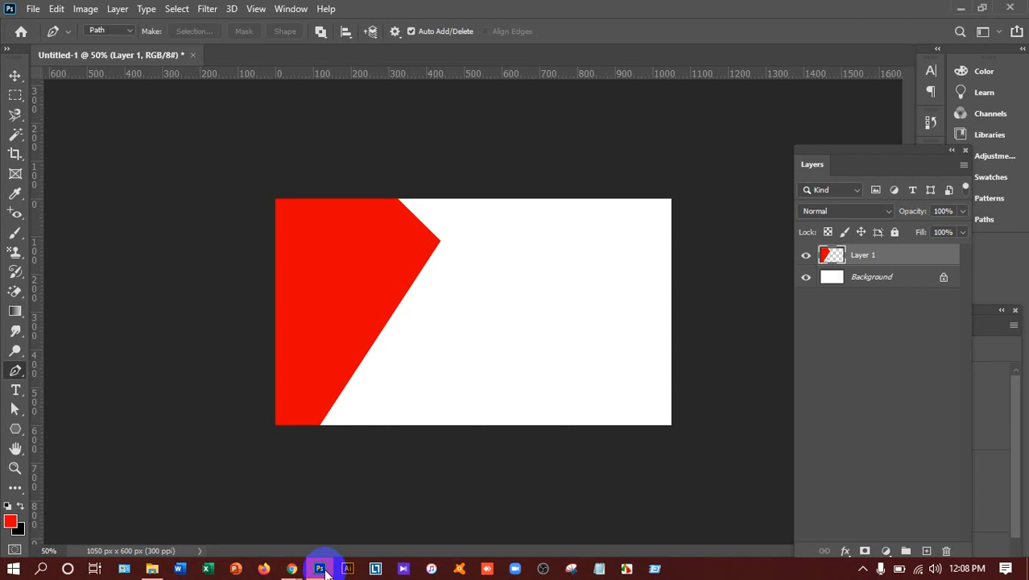
- Delete the drawn red shape and create a red polygon with 5 sides at 100 × 100 px instead
key("Delete")
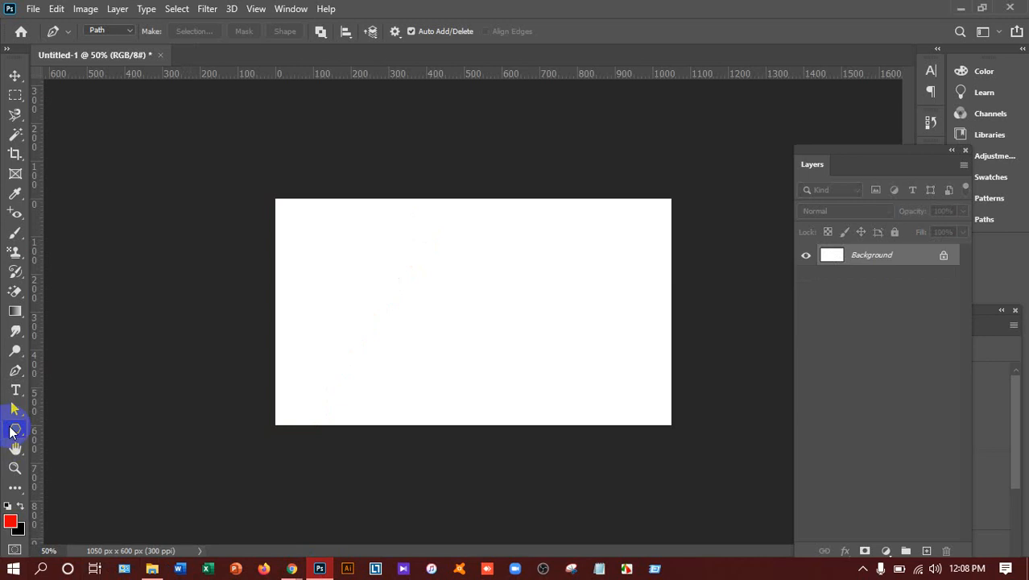
left_click(11, 432)
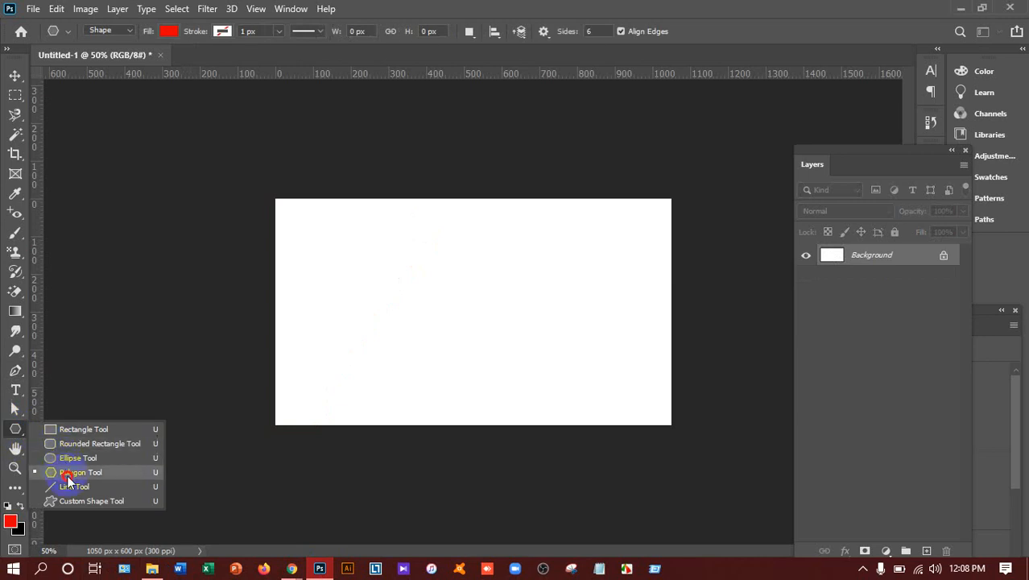
left_click(68, 475)
left_click(434, 305)
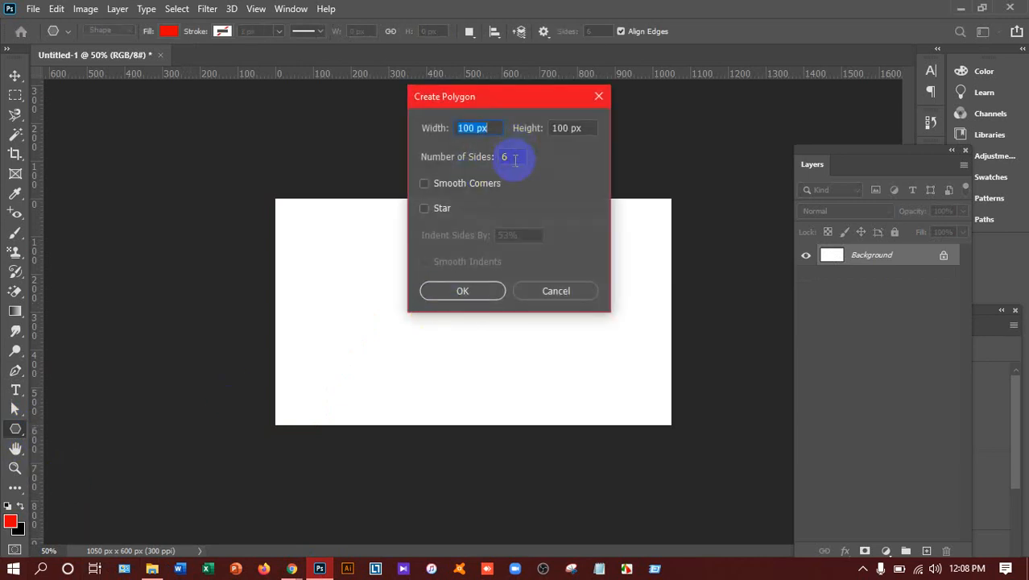
left_click_drag(515, 158, 494, 159)
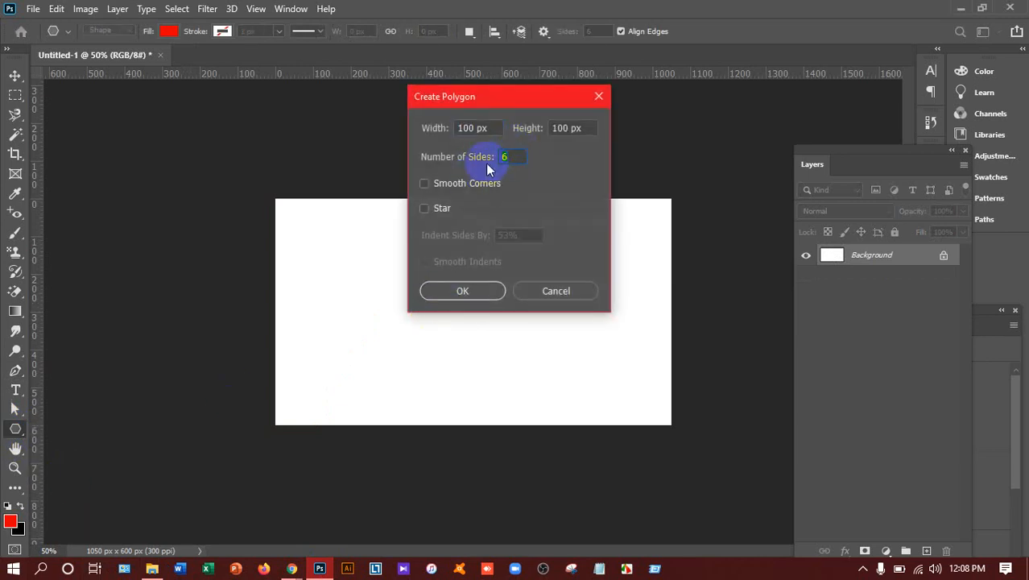
left_click(467, 291)
left_click(296, 270)
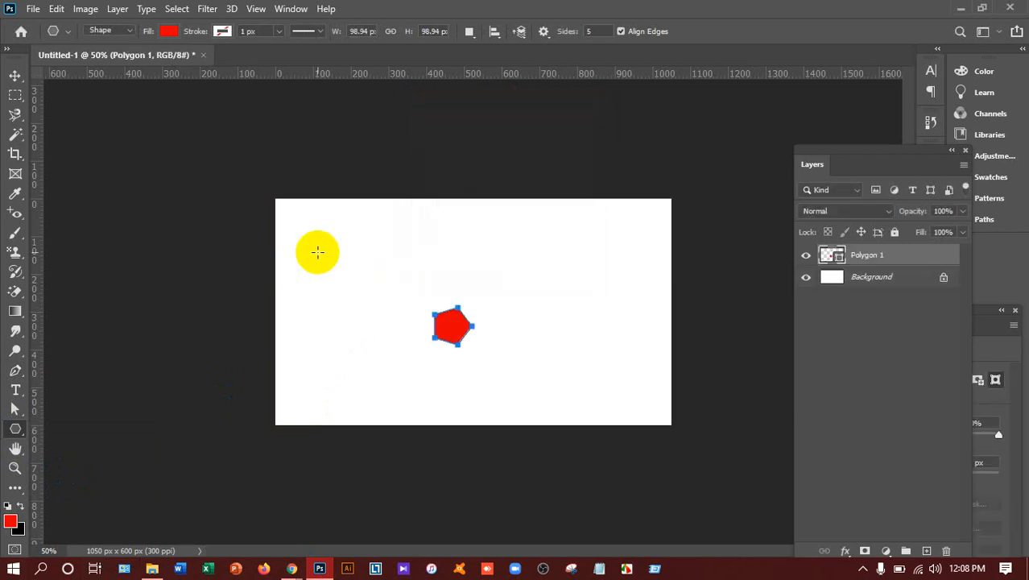
- Scale the pentagon to about 434% and place it flush with the canvas's left edge, centred vertically
left_click(14, 75)
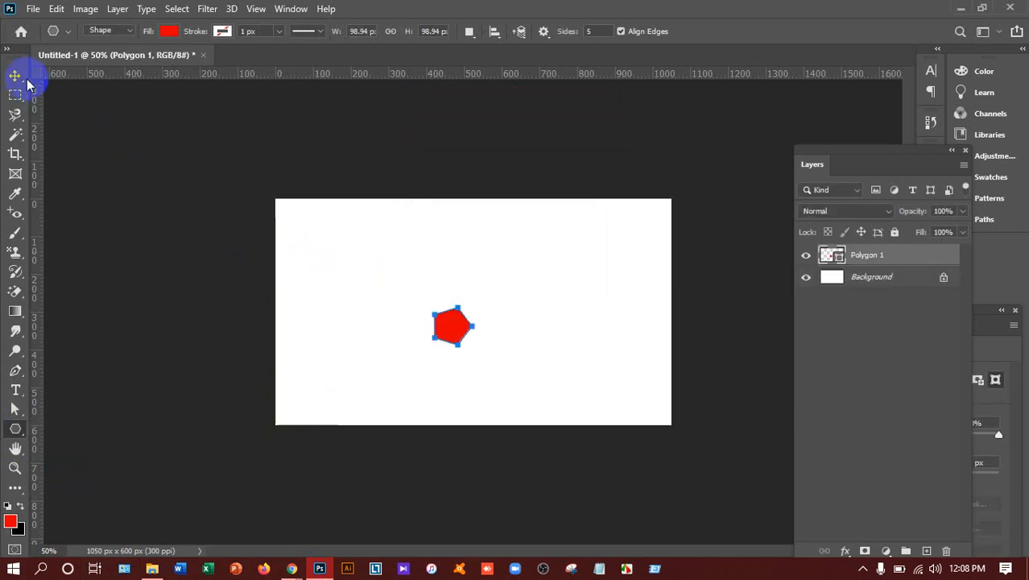
key("ctrl+t")
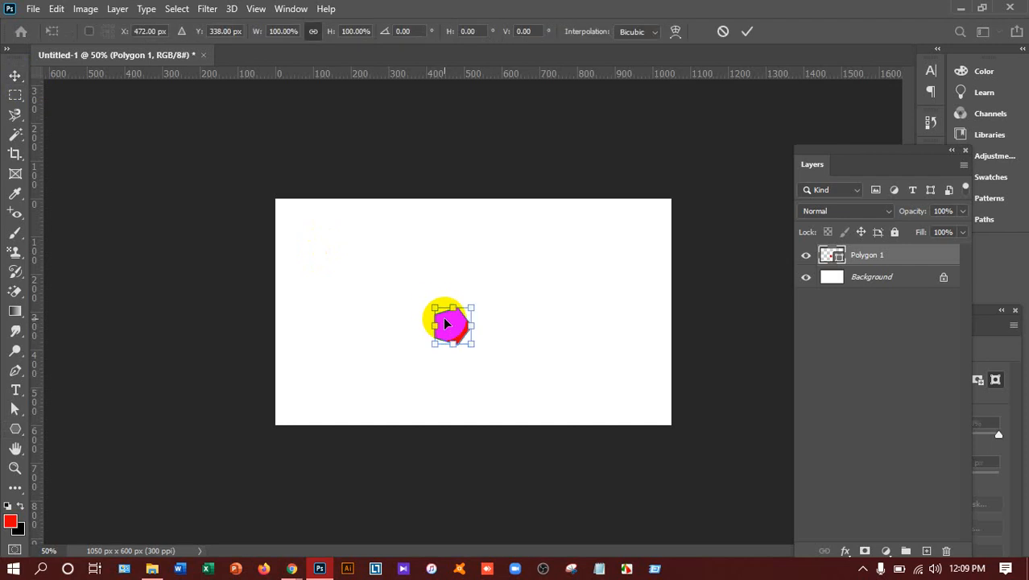
left_click_drag(438, 308, 311, 228)
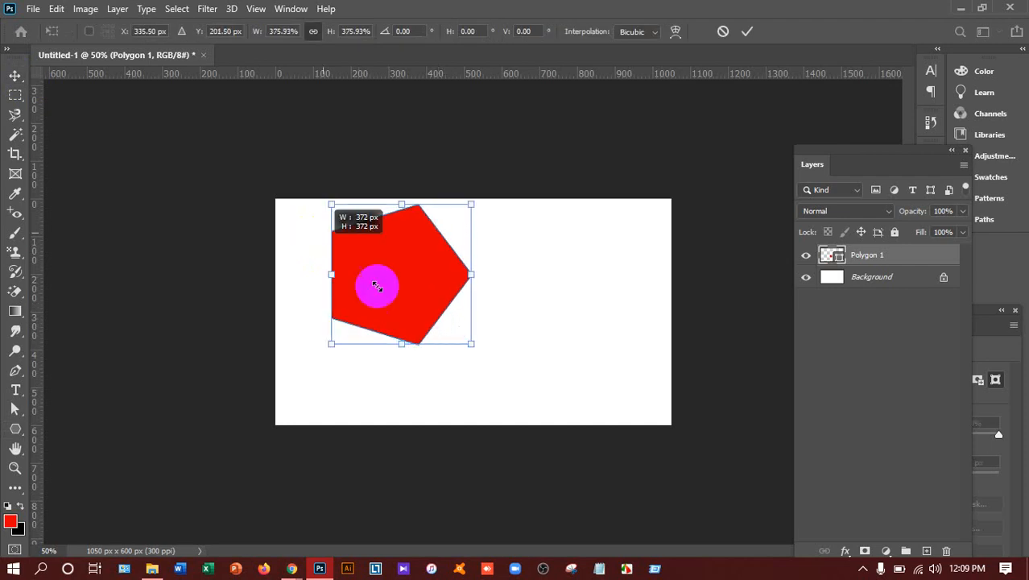
mouse_move(355, 310)
left_mouse_down()
mouse_move(320, 320)
mouse_move(338, 301)
left_mouse_up()
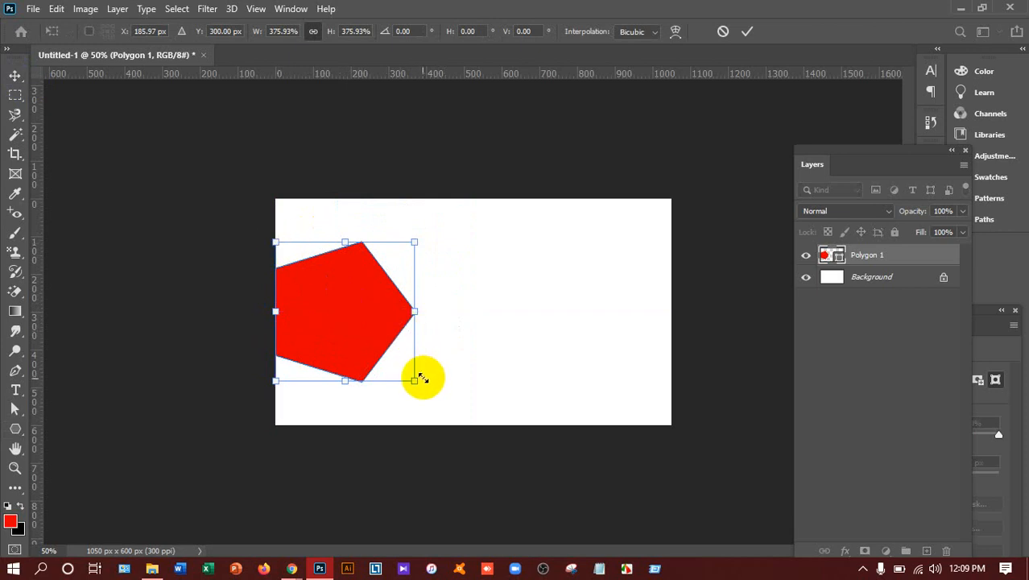
left_click_drag(415, 379, 435, 402)
left_click_drag(392, 356, 369, 320)
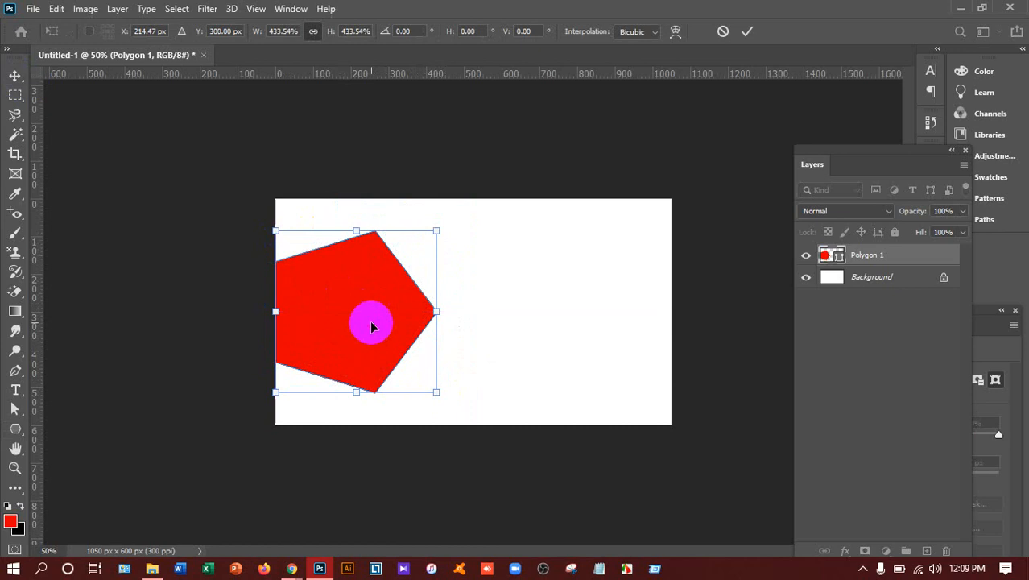
key("Return")
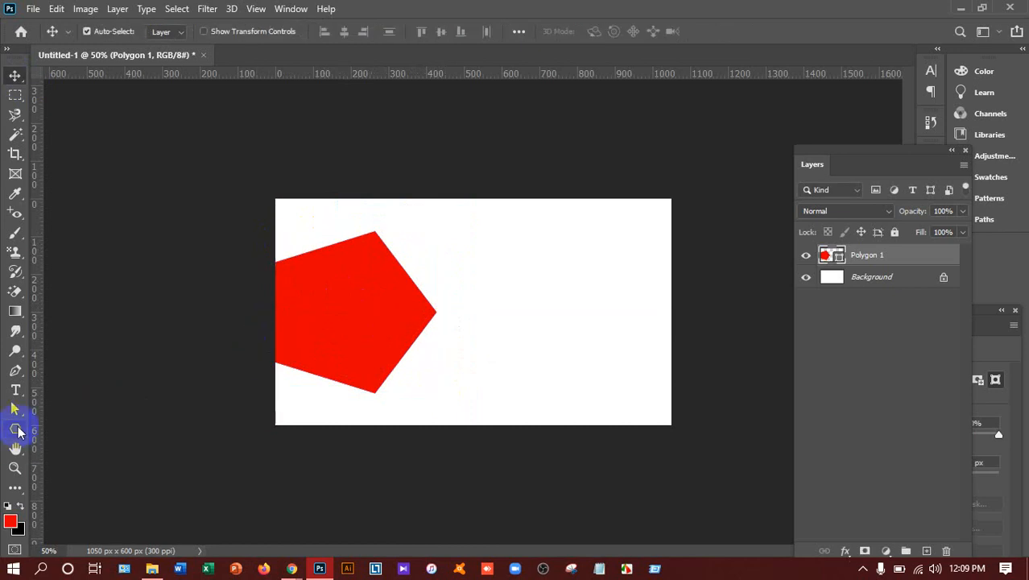
- Move the pentagon's bottom point down to the canvas's bottom edge and its two left points into the canvas's left corners
left_click(15, 409)
left_click(356, 328)
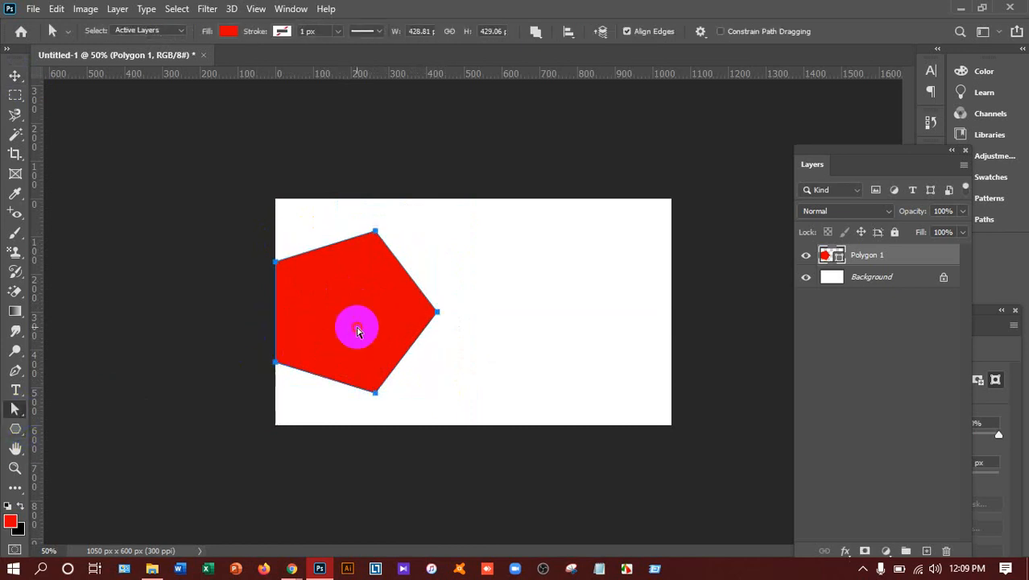
left_click(376, 392)
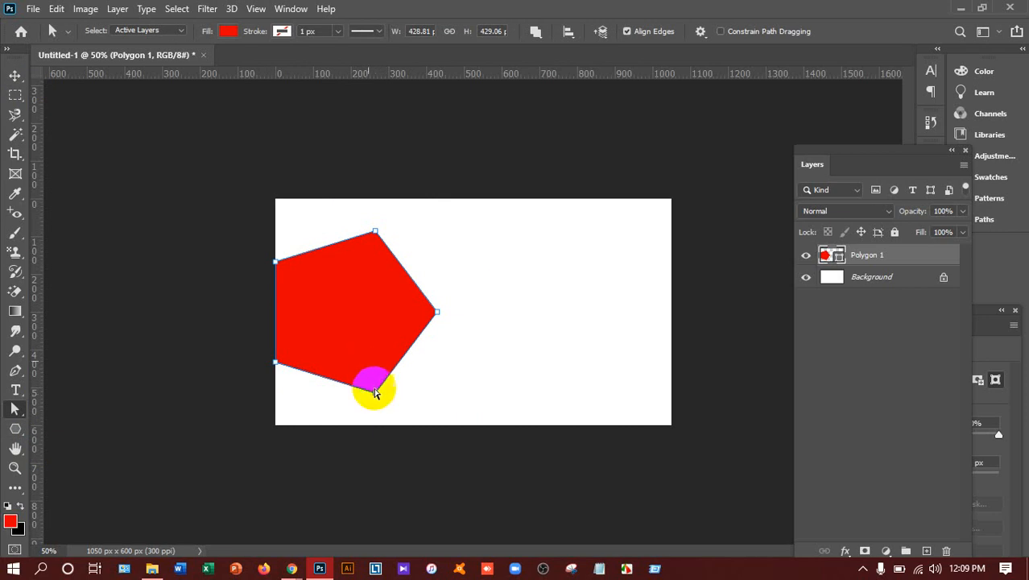
left_click(374, 393)
left_click(377, 394)
left_click_drag(374, 392, 331, 427)
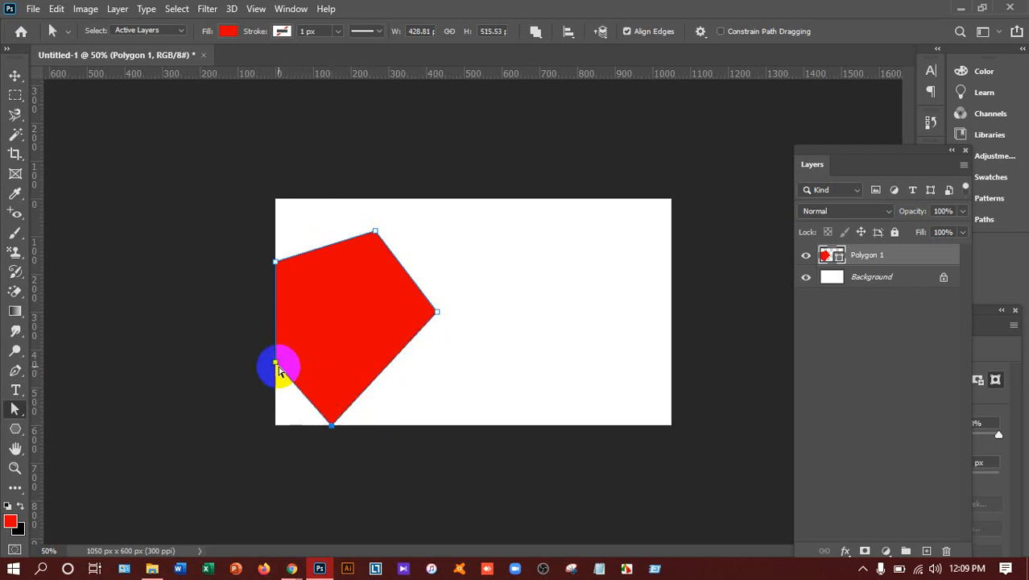
left_click_drag(275, 368, 326, 426)
left_click_drag(282, 273, 275, 200)
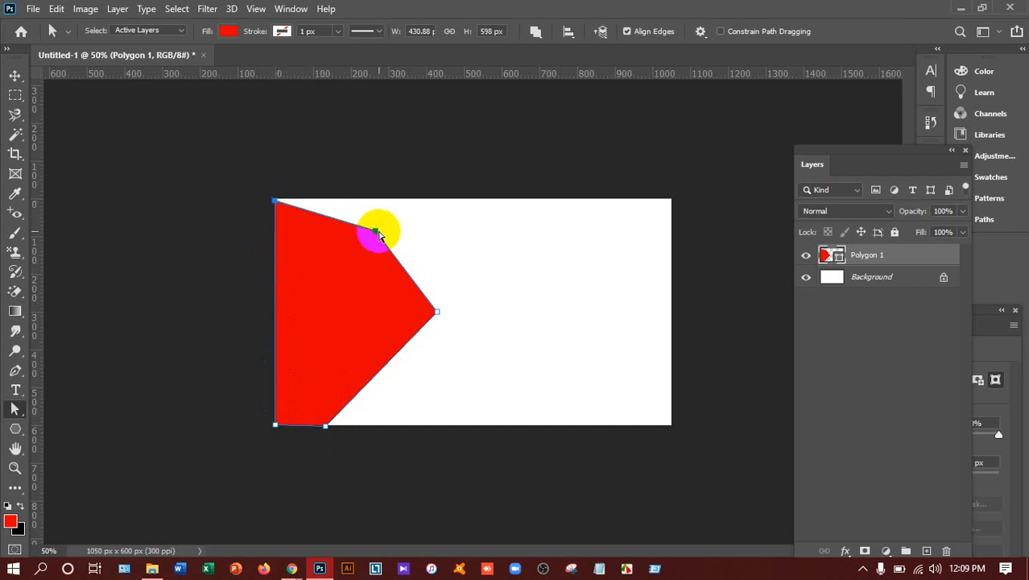
- Move the red pentagon's upper-right point onto the canvas's top edge and align its upper-left point with the canvas's top-left corner
left_click_drag(374, 229, 339, 198)
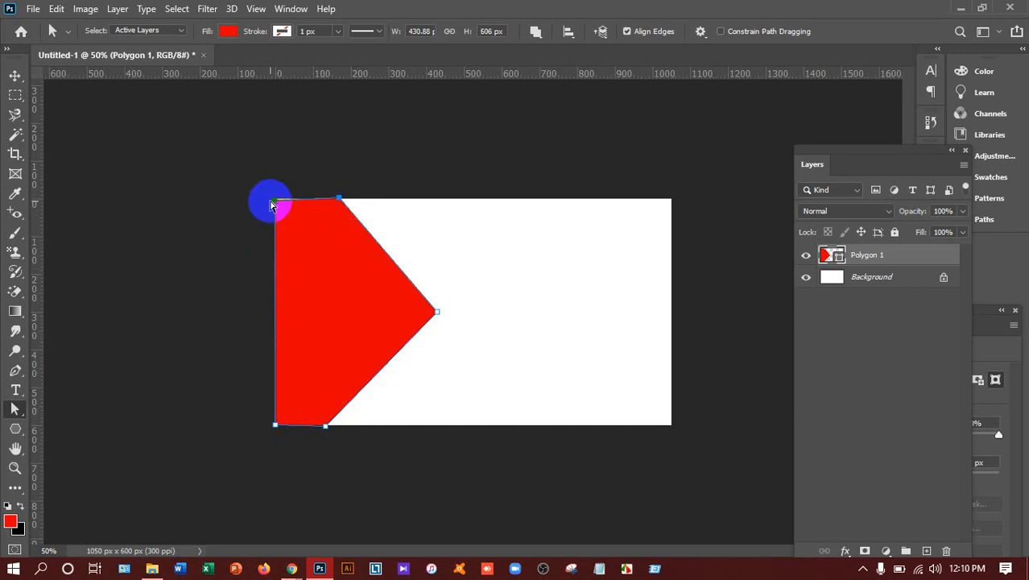
left_click_drag(272, 206, 275, 196)
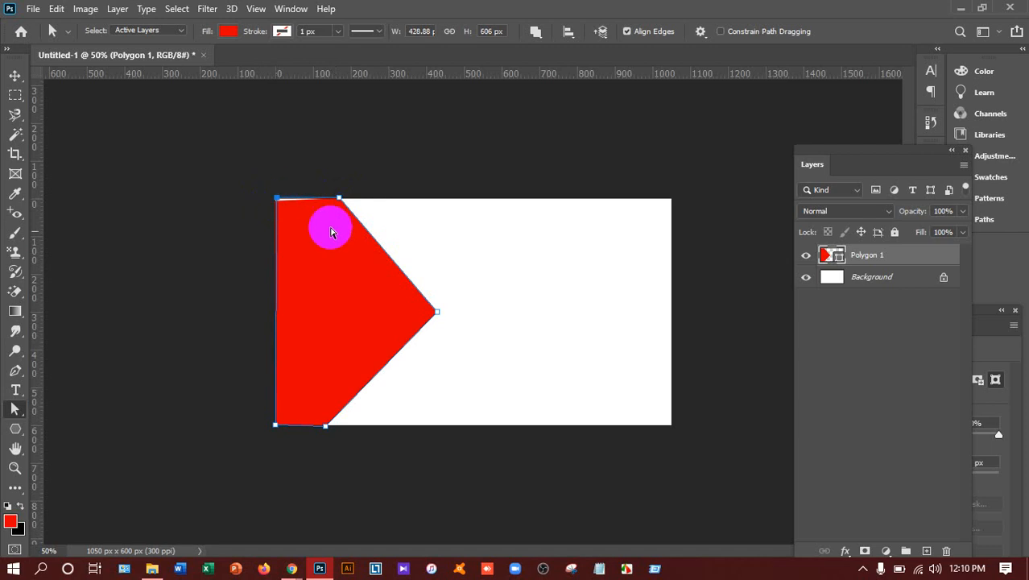
left_click(279, 201)
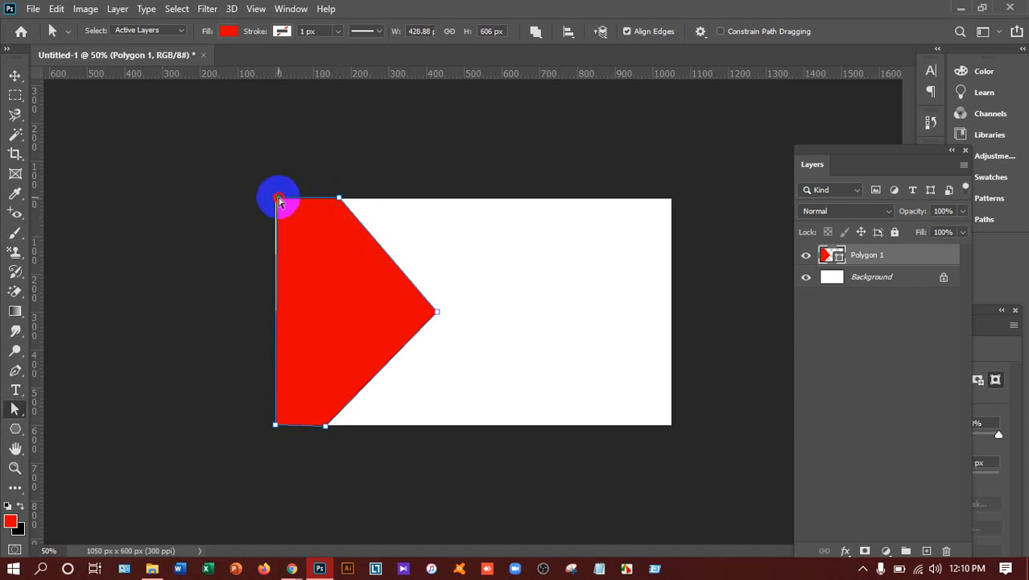
left_click_drag(276, 198, 274, 197)
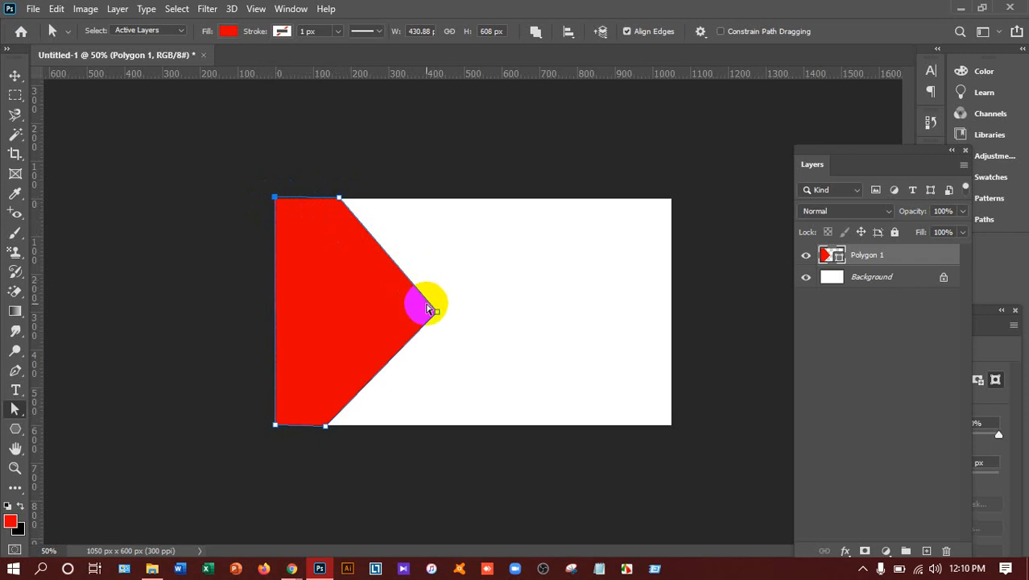
- Move the pentagon's right tip up and inward for a 327 px wide shape, and shift its top point right along the canvas's top edge
left_click_drag(435, 314, 397, 245)
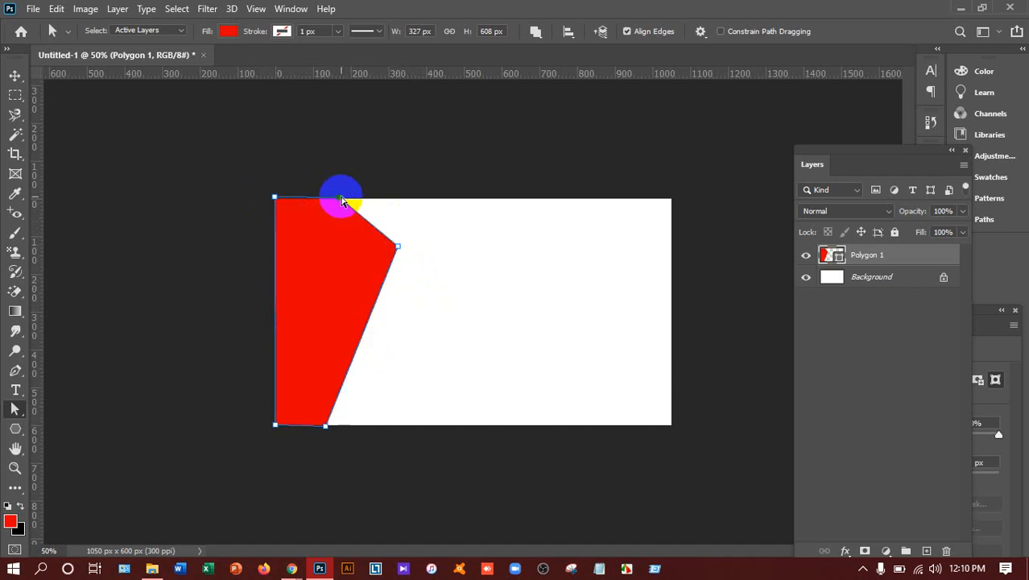
left_click_drag(342, 200, 366, 201)
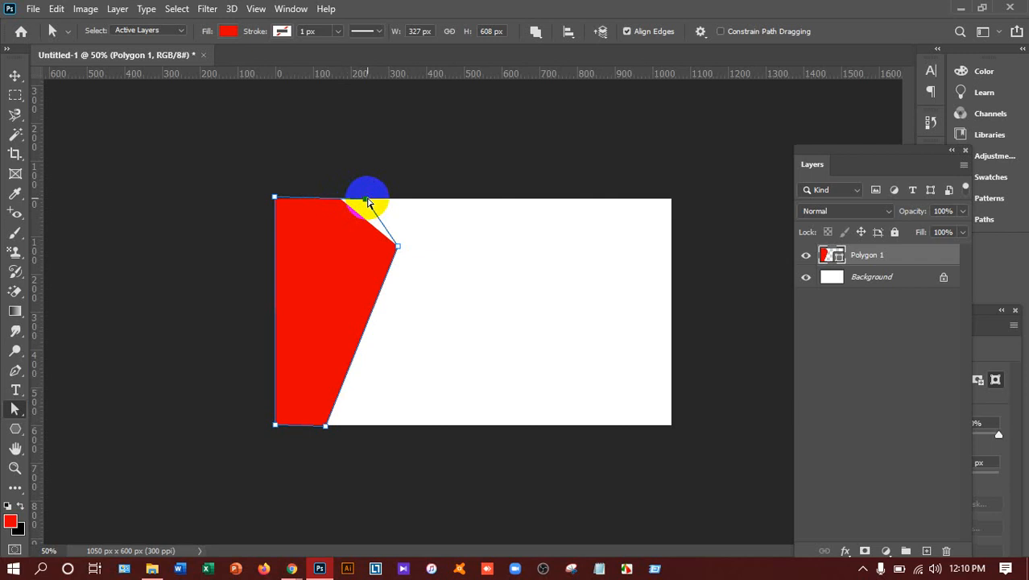
left_click_drag(366, 201, 368, 197)
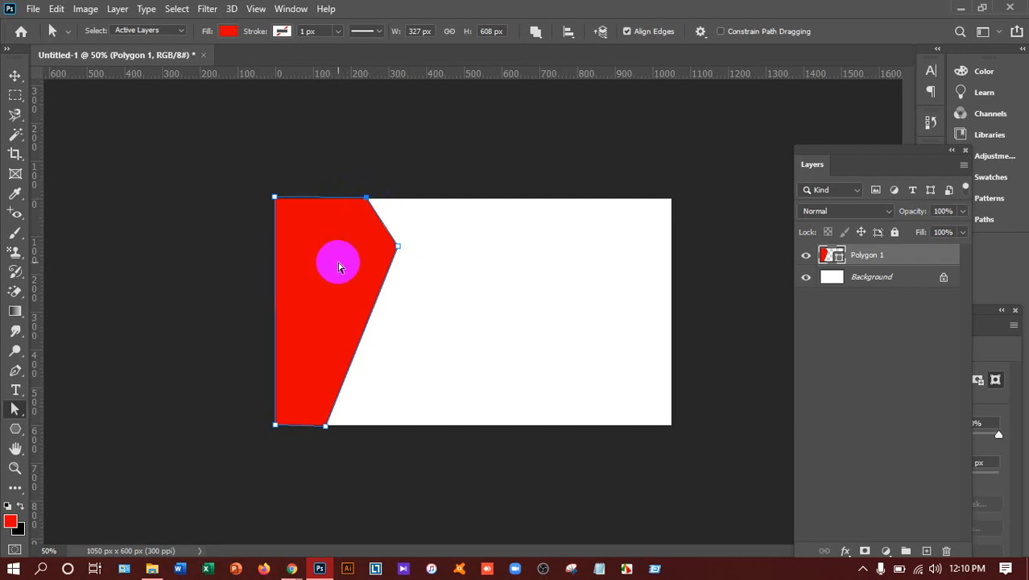
left_click(17, 77)
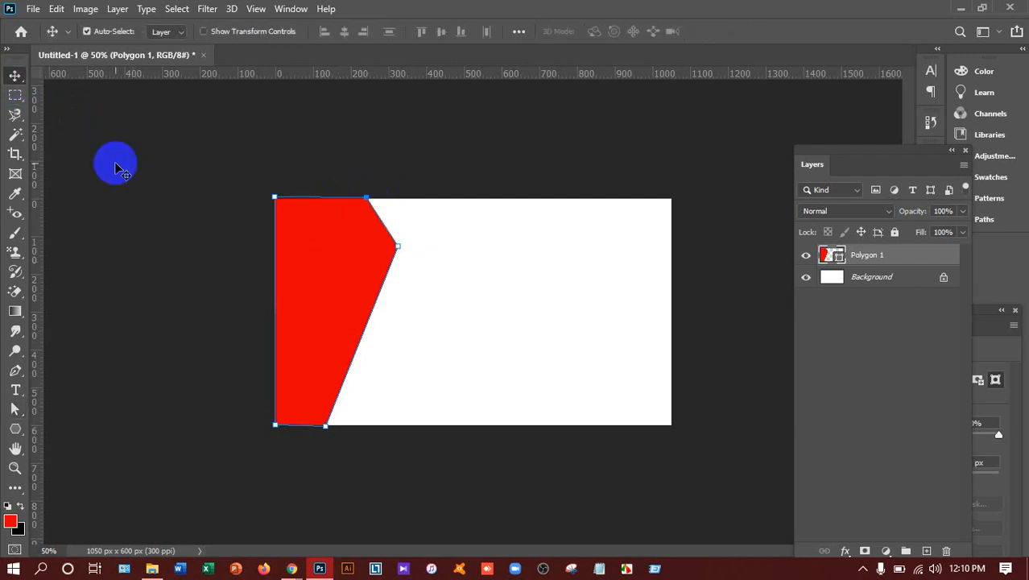
- Switch to Chrome to check the folded coloured shape on the reference business card, and return to Photoshop
mouse_move(298, 570)
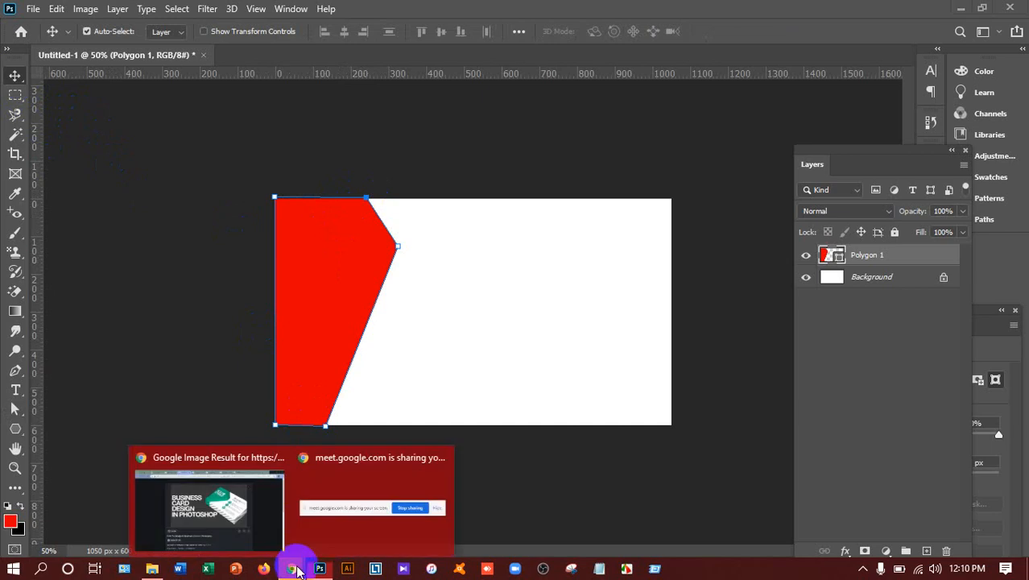
left_click(252, 517)
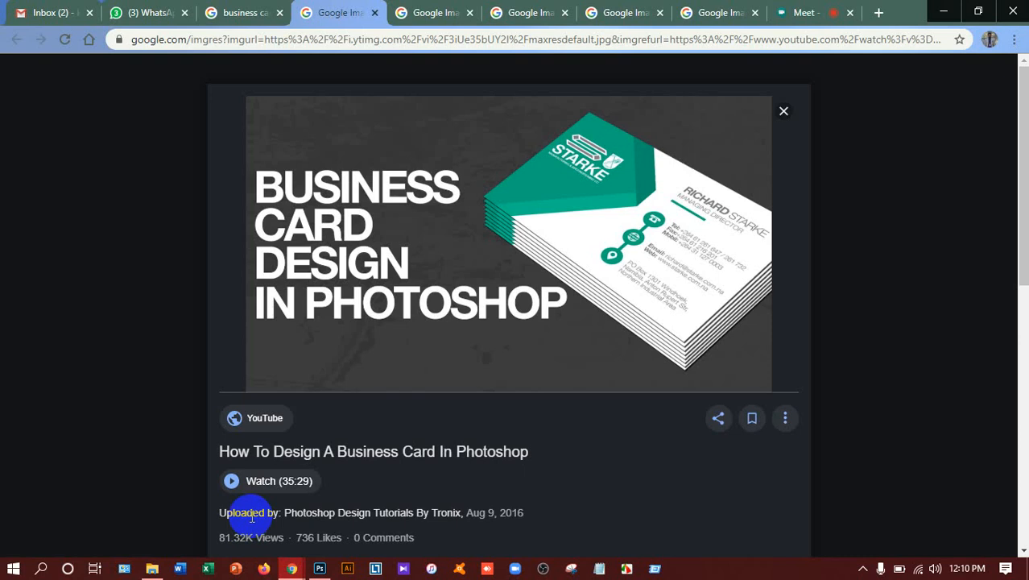
left_click(320, 568)
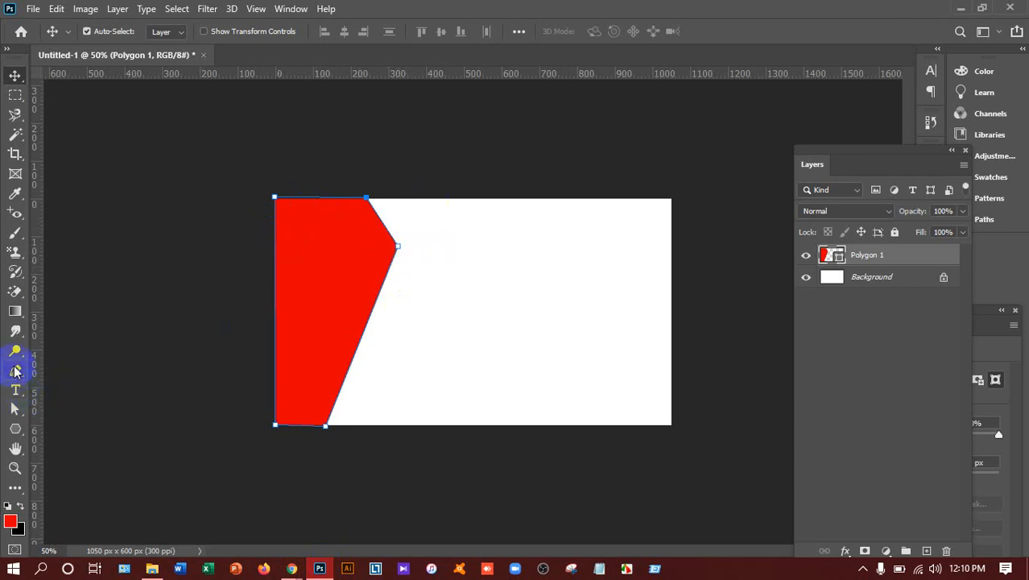
- Move the pentagon's right tip outward so that the red shape is 375 px wide
left_click(14, 408)
left_click(364, 281)
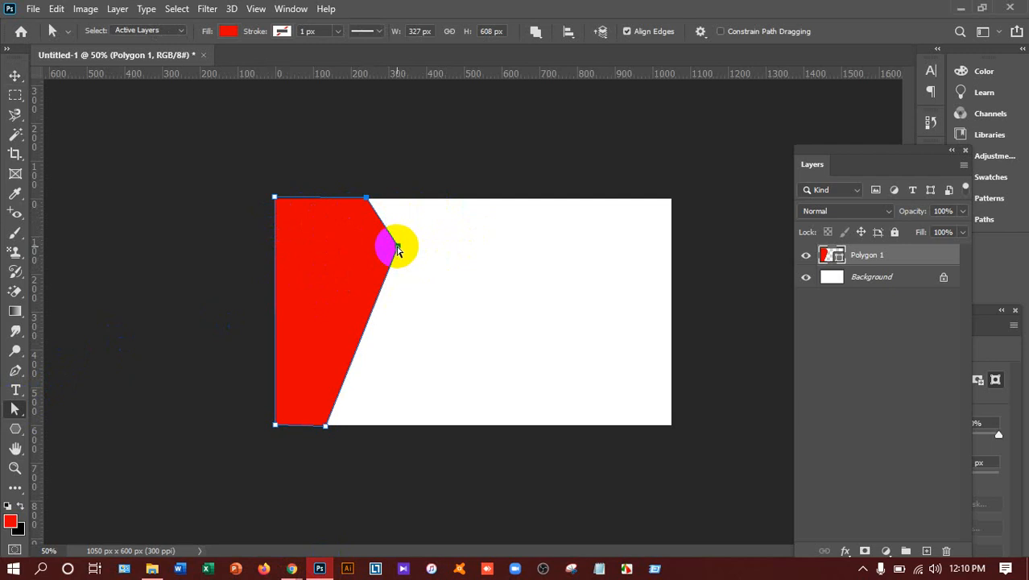
left_click_drag(397, 246, 412, 245)
left_click_drag(414, 245, 415, 249)
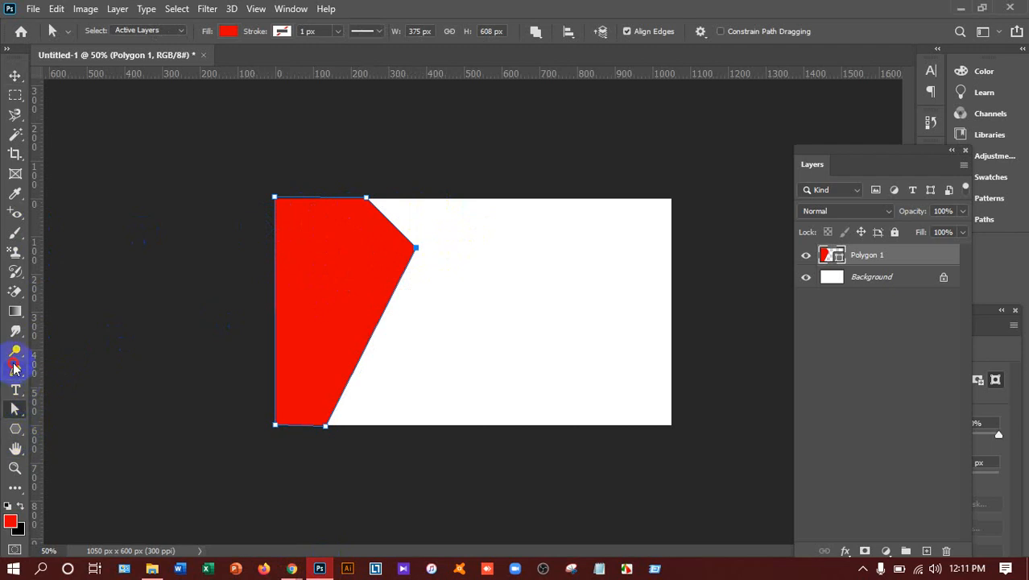
- With the Background layer selected, draw a closed four-point Pen path along the red shape's upper-right edge, aligning its right side to a new vertical guide
left_click(14, 368)
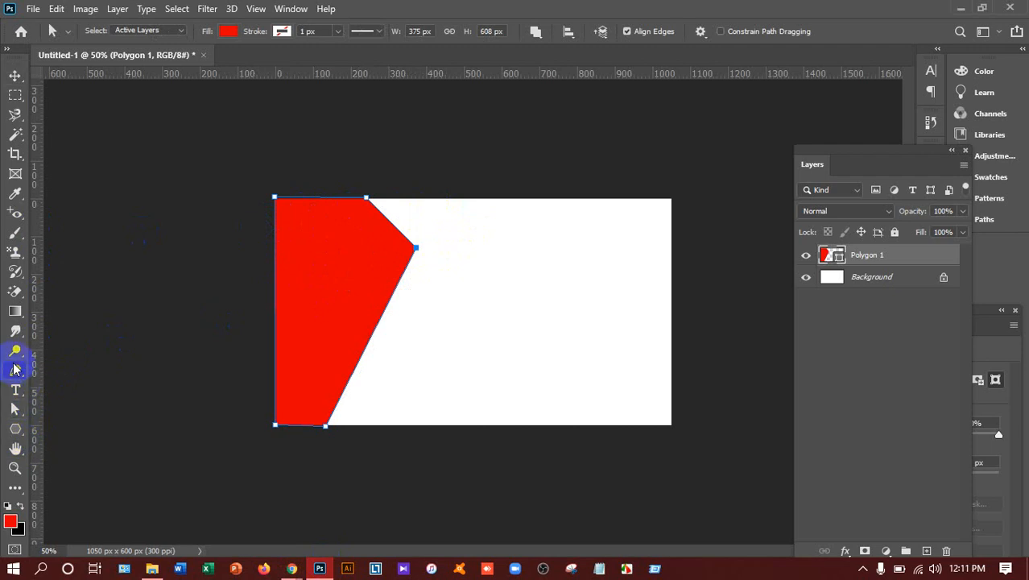
left_click(874, 284)
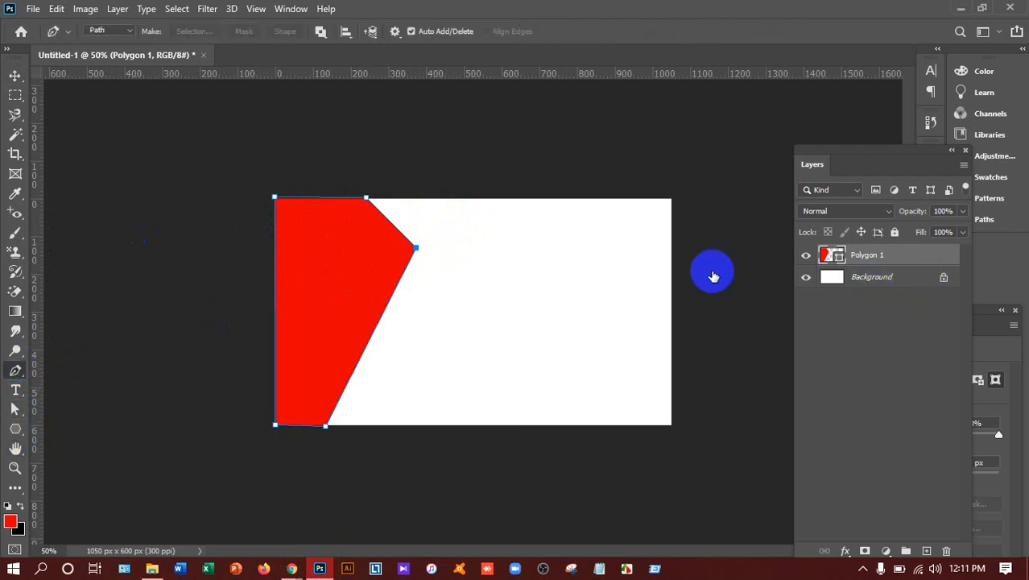
left_click(368, 199)
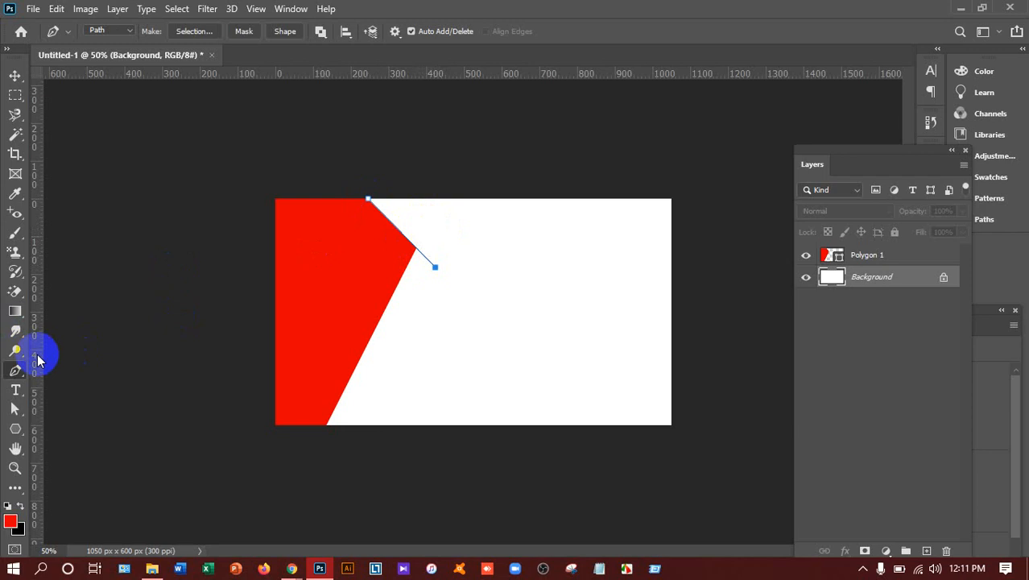
left_click_drag(38, 360, 434, 340)
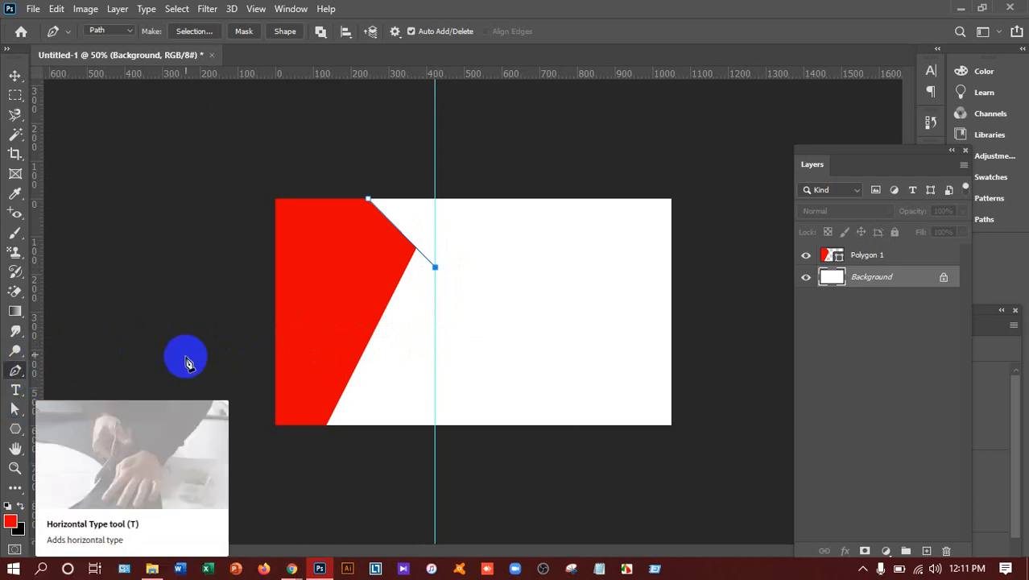
left_click(435, 234)
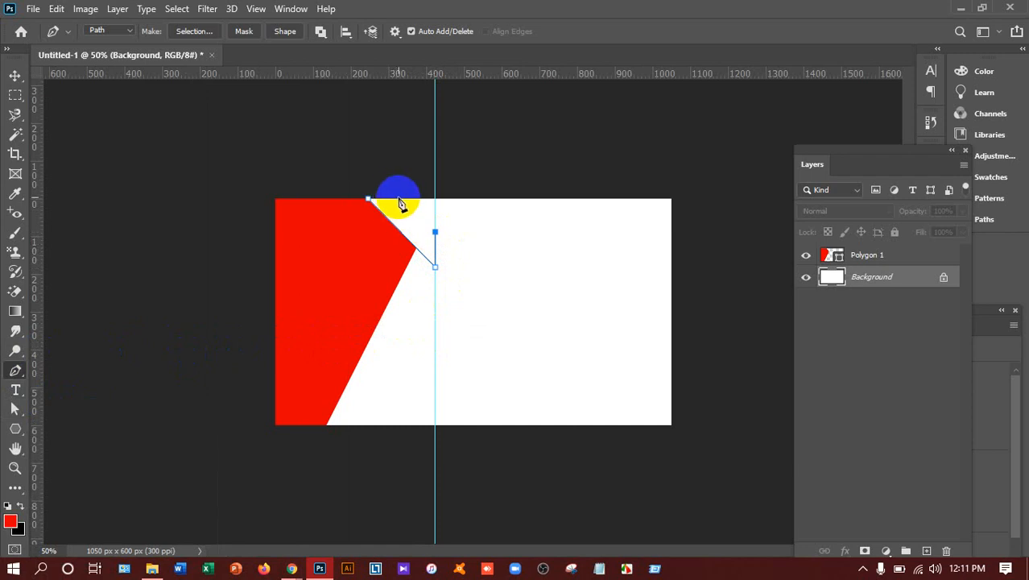
left_click(398, 199)
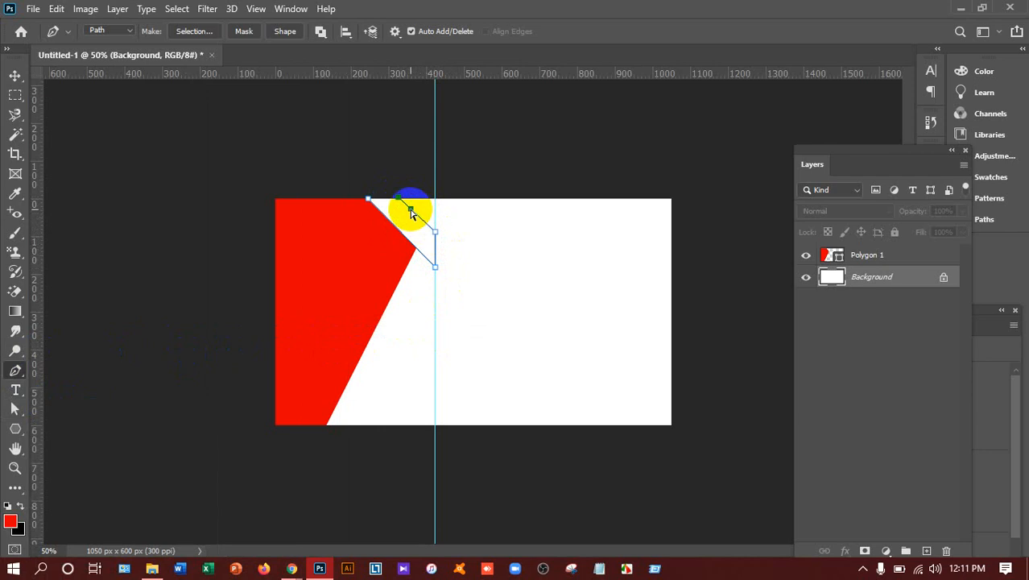
left_click(411, 211)
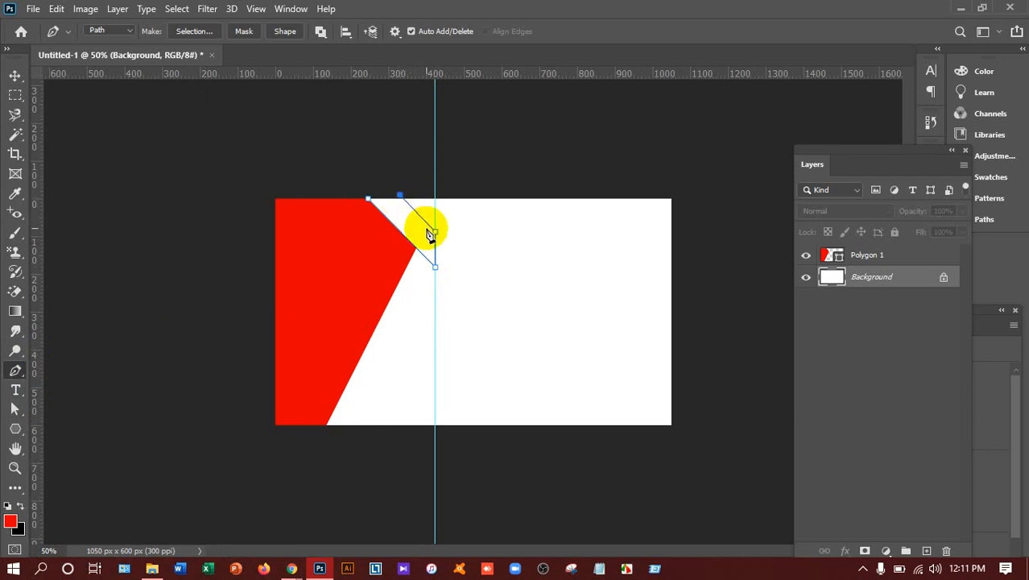
left_click(366, 201)
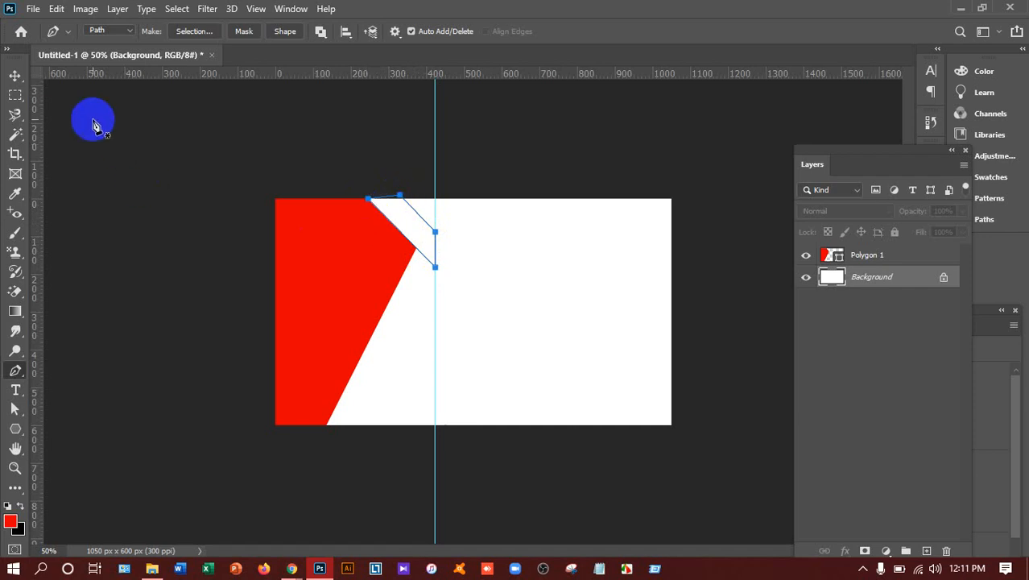
- Convert the closed Pen path into a new anti-aliased selection with a feather radius of 0 pixels
left_click(16, 76)
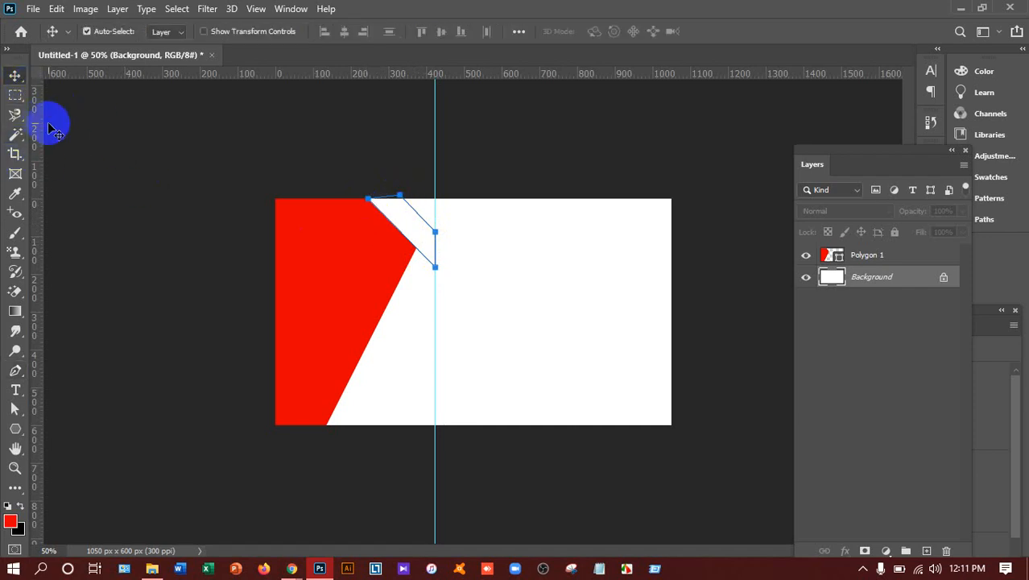
left_click(63, 348)
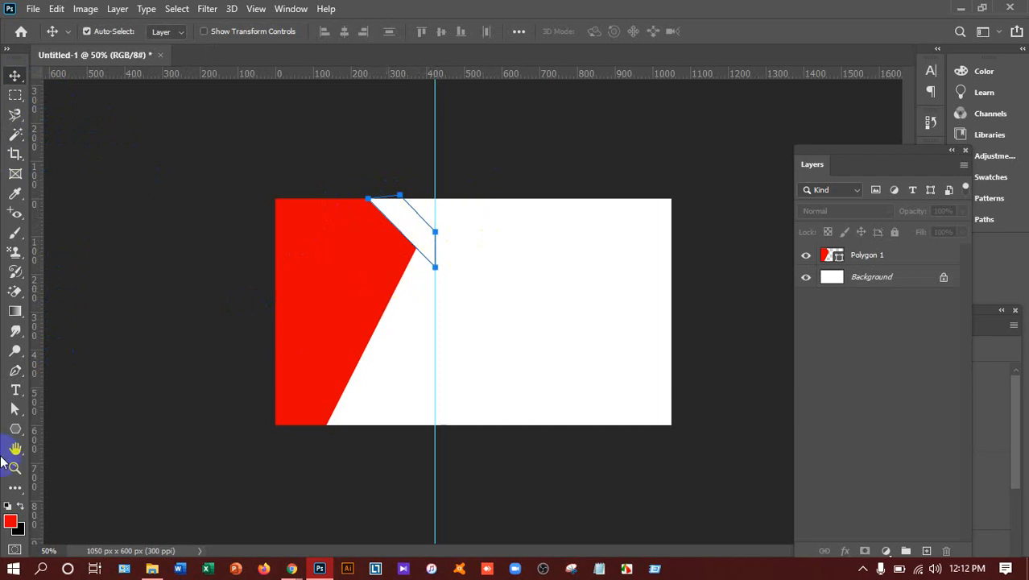
left_click(14, 433)
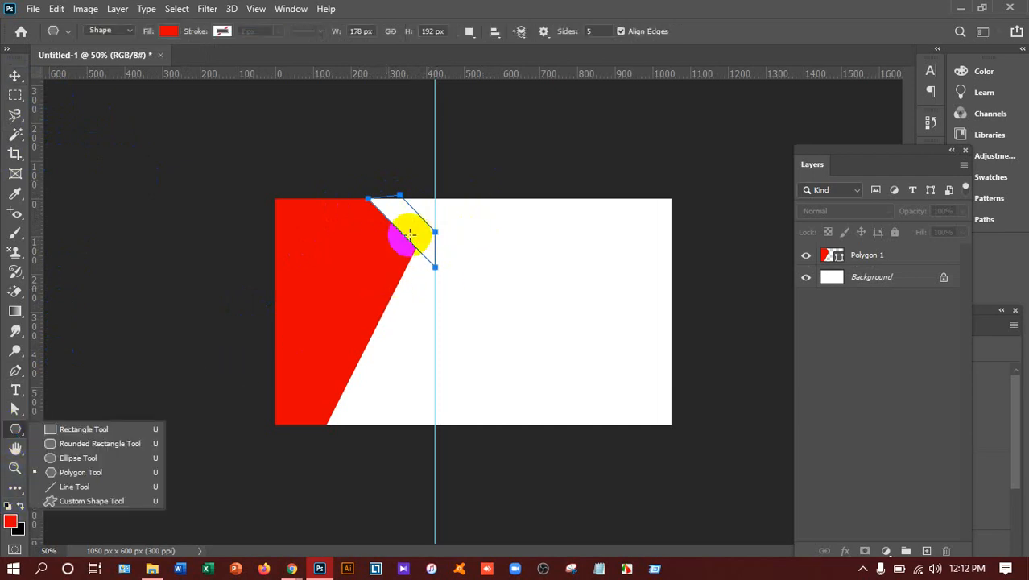
left_click(21, 376)
right_click(428, 226)
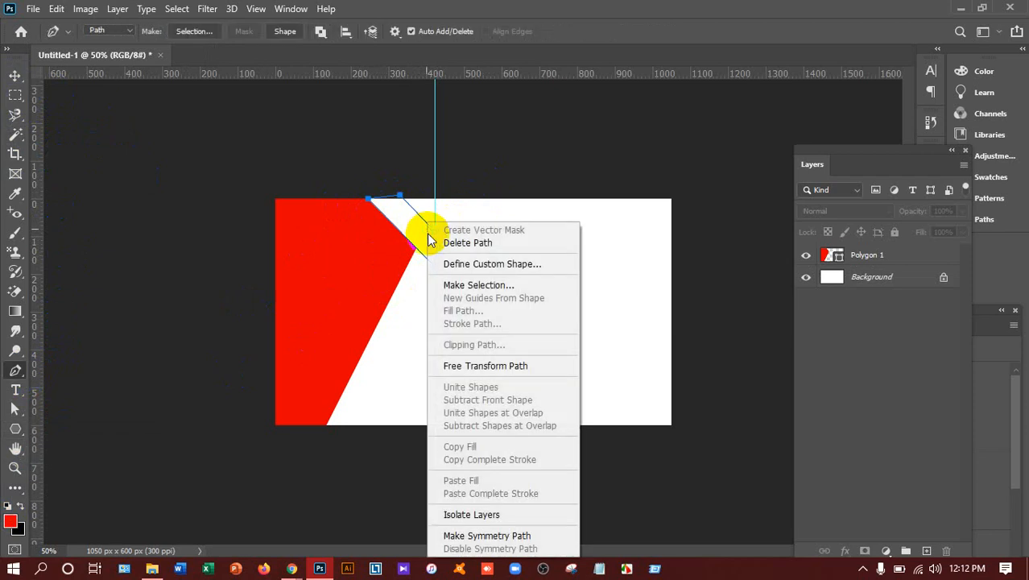
left_click(477, 285)
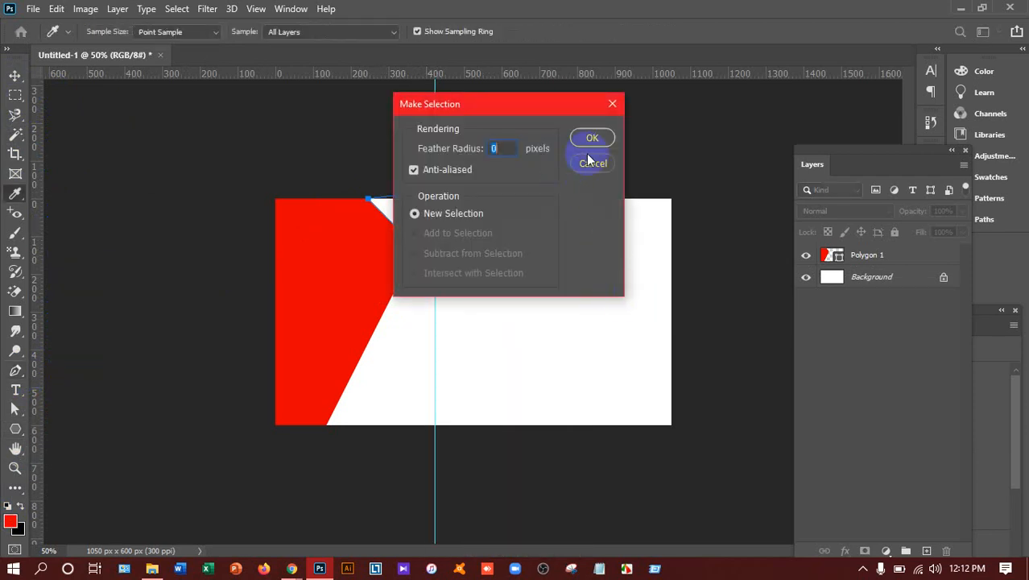
key("Return")
- Add a new layer above the Background, fill the selected strip on it with dark red b90000, and deselect
left_click(874, 278)
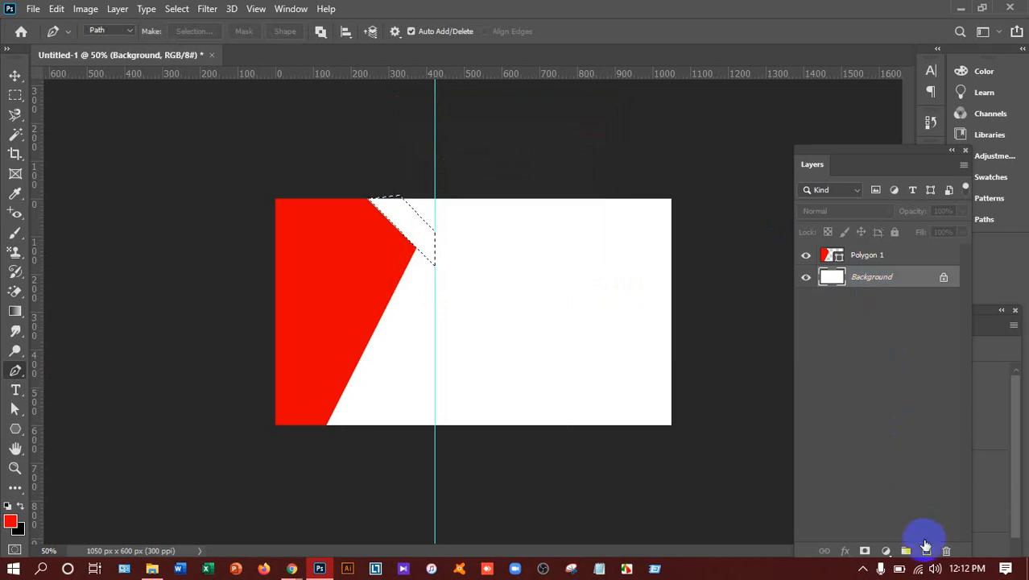
left_click(925, 551)
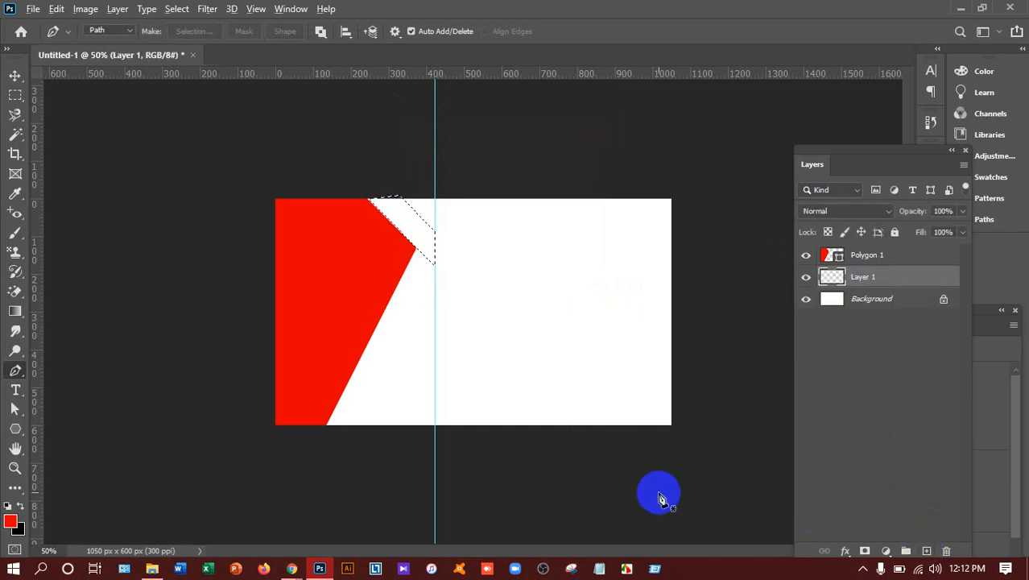
left_click(17, 529)
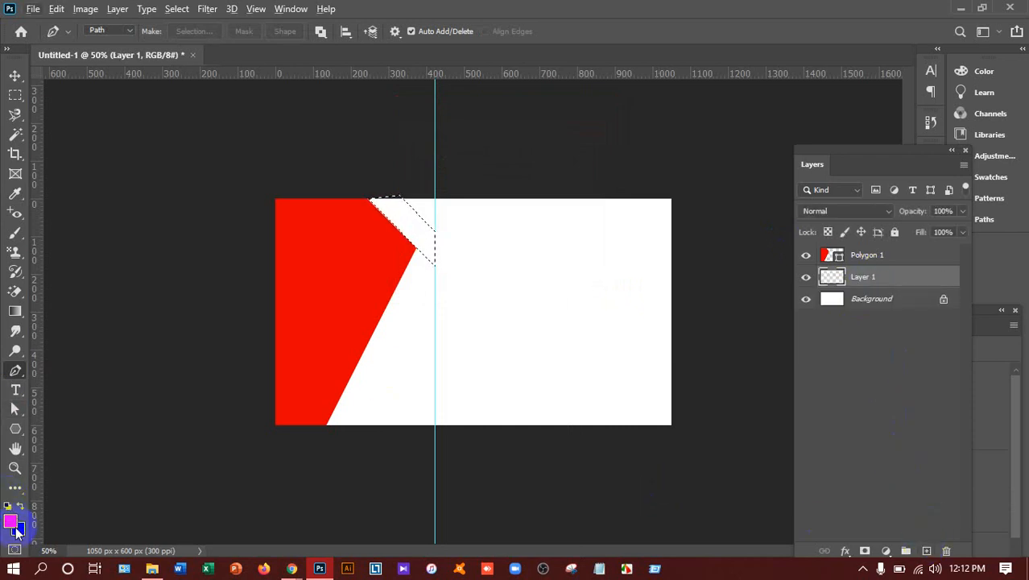
left_click(14, 523)
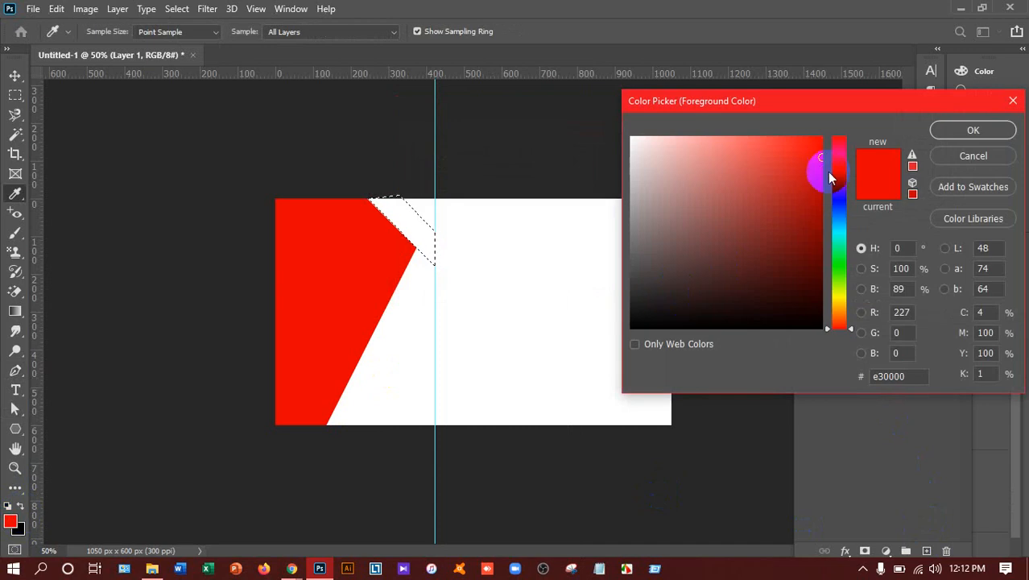
left_click_drag(823, 173, 820, 189)
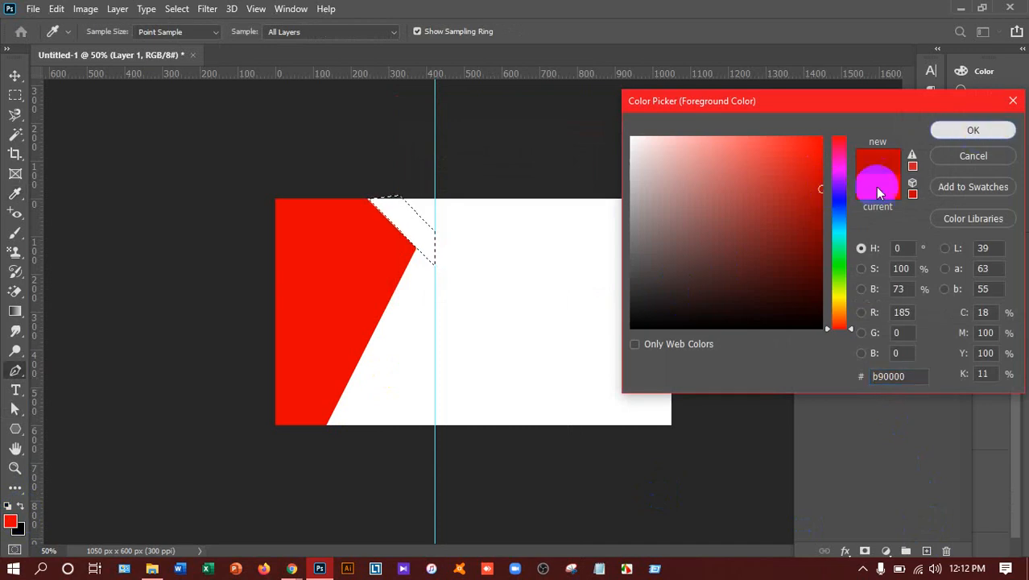
key("p")
key("Return")
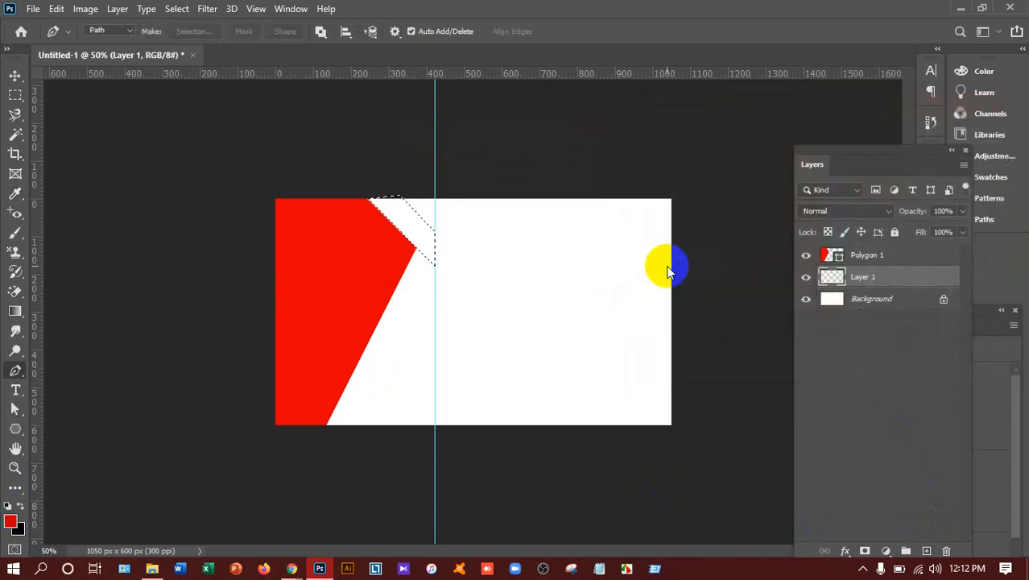
key("alt+BackSpace")
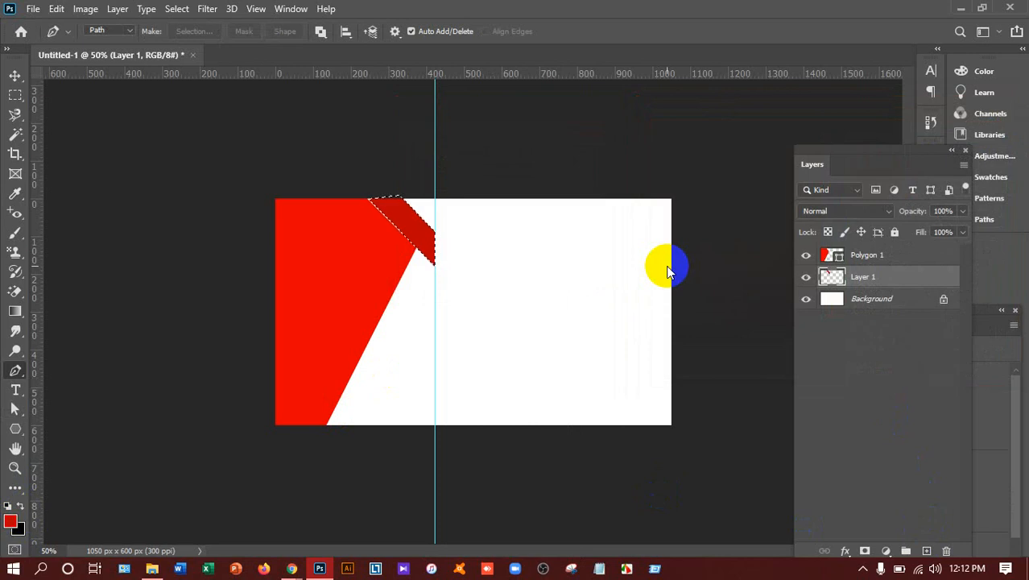
key("ctrl+d")
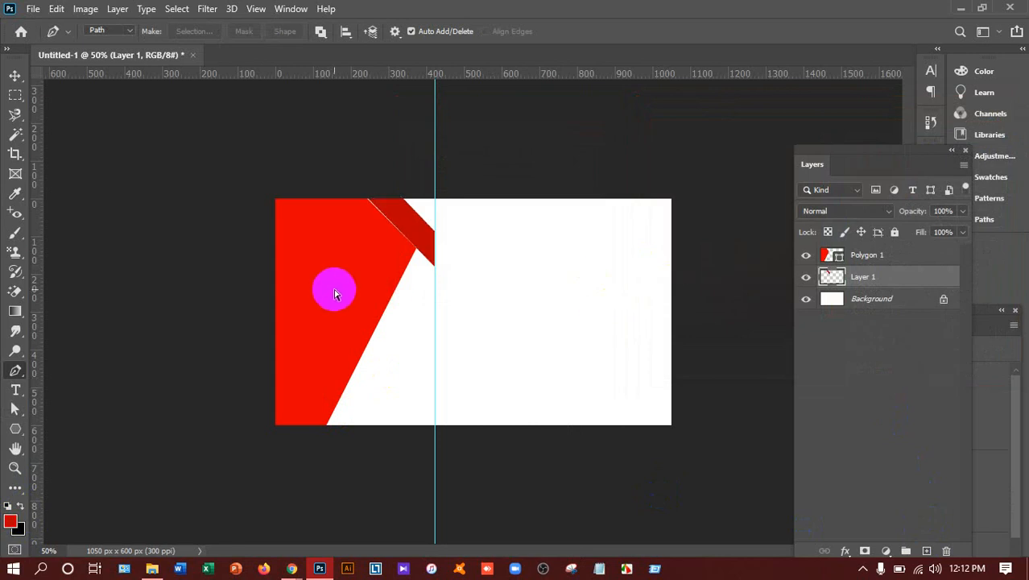
- Shift the dark red strip 4 px left against the red shape and place the Polygon 1 layer beneath Layer 1
key("ctrl+t")
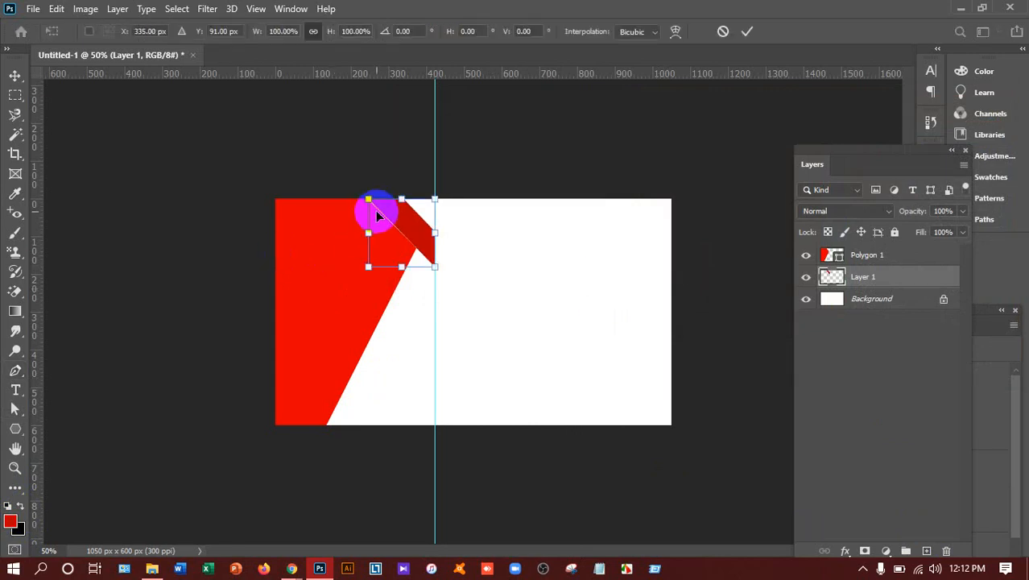
left_click_drag(369, 202, 367, 202)
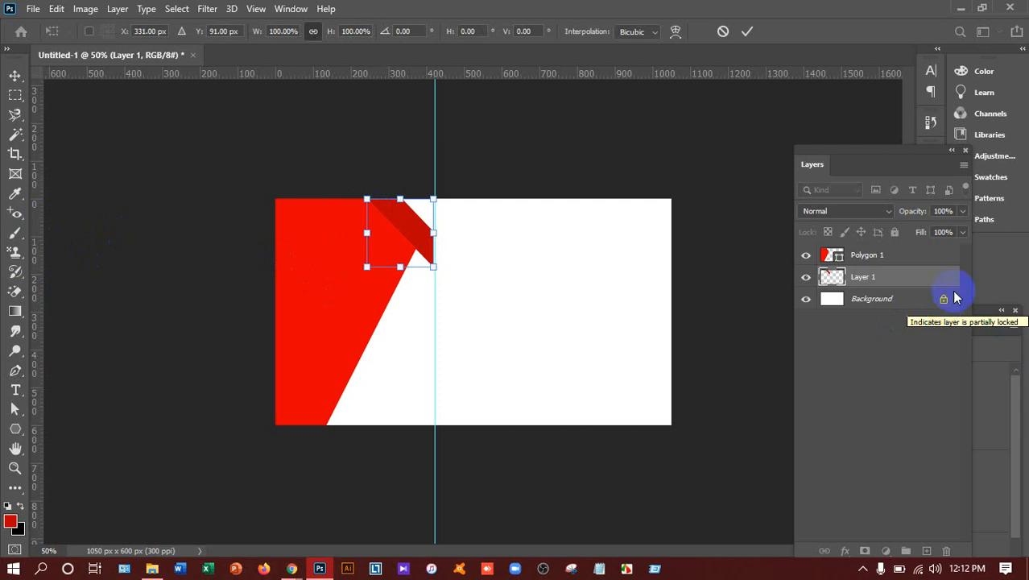
left_click_drag(883, 254, 872, 284)
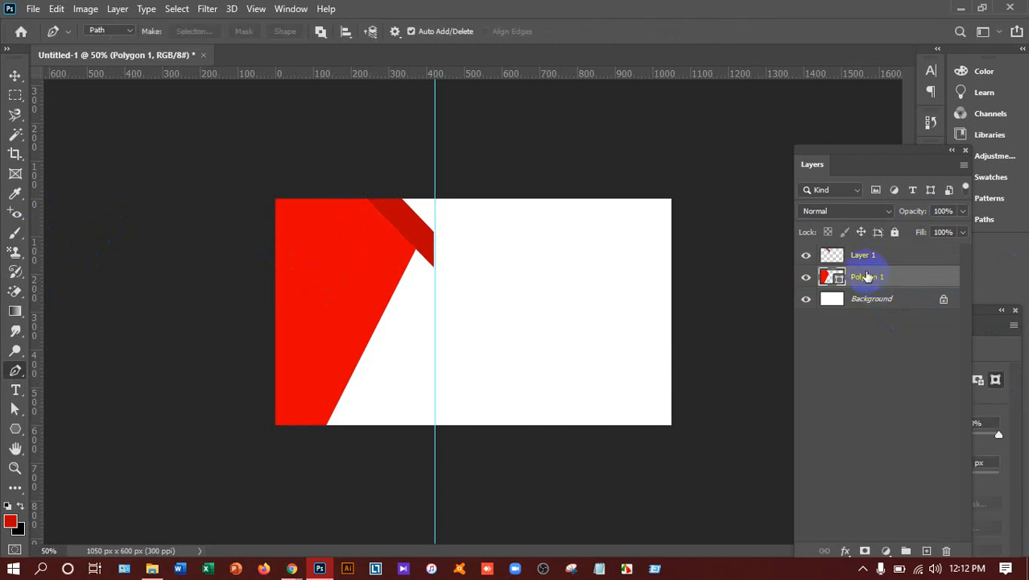
left_click(865, 260)
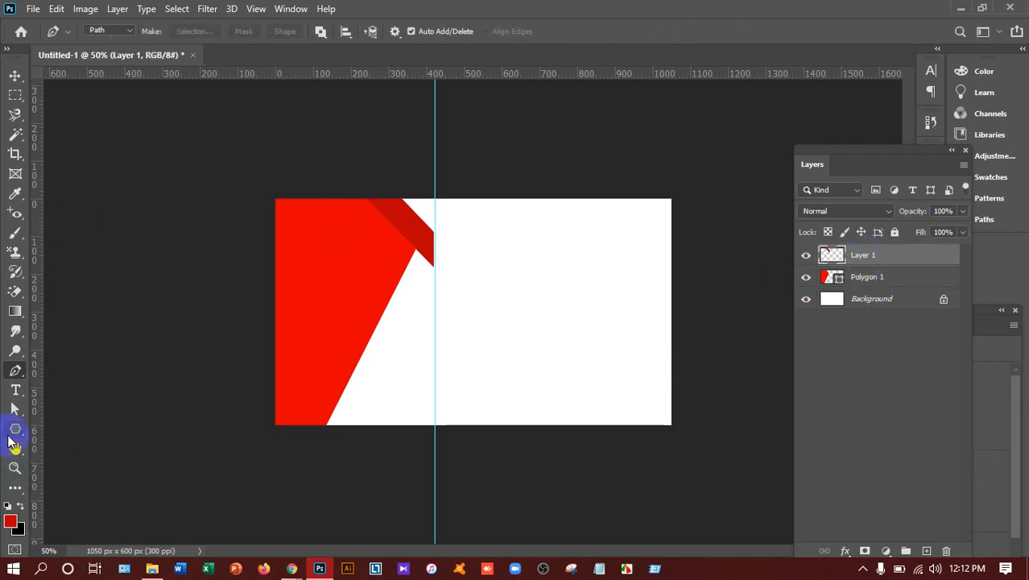
- Draw a dark red rectangle about 52 × 470 px from the red shape's right tip down to the card's lower edge
left_click_drag(11, 438, 58, 427)
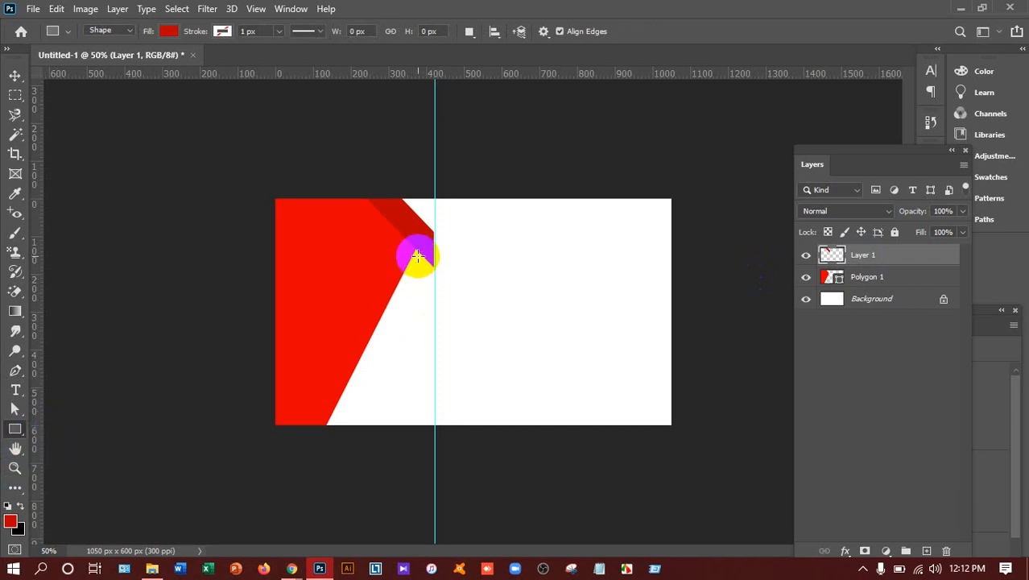
left_click_drag(414, 249, 434, 427)
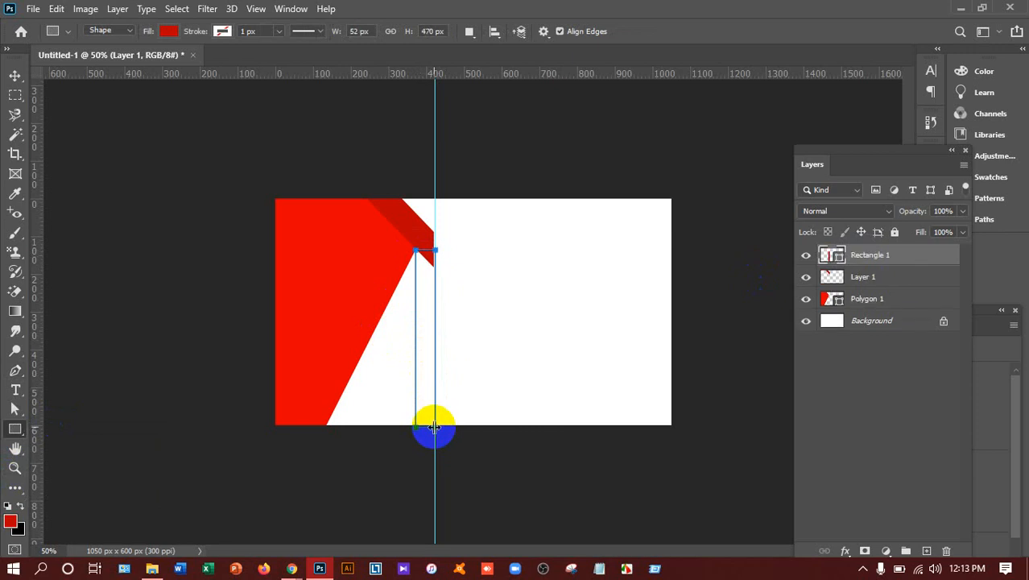
- Rotate the rectangle 27.46° along the red shape's lower-right edge, scale it to 130.98% width and 117.70% height, and convert it to a regular path
key("ctrl+t")
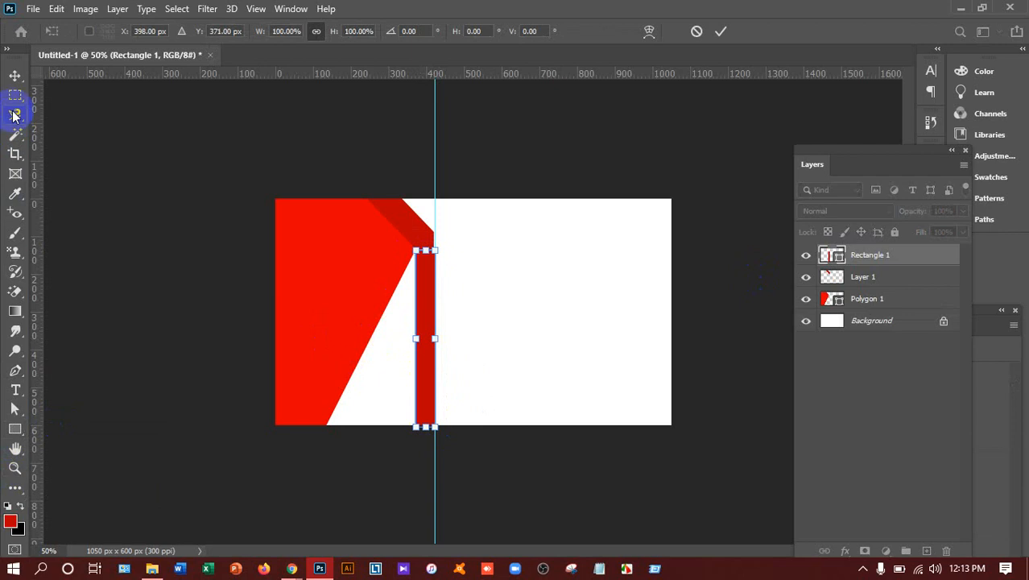
left_click_drag(448, 237, 419, 252)
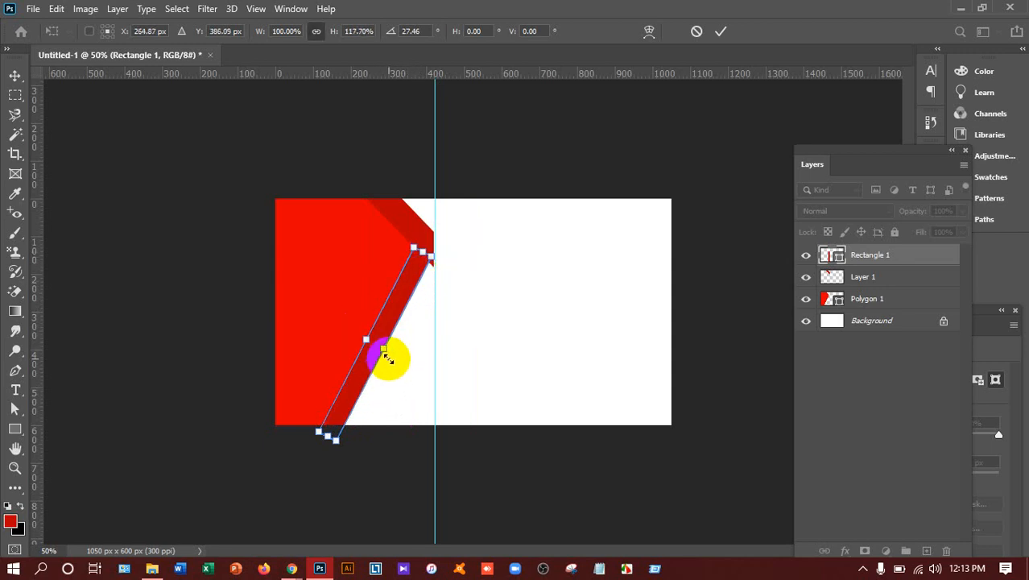
left_click_drag(385, 350, 389, 351)
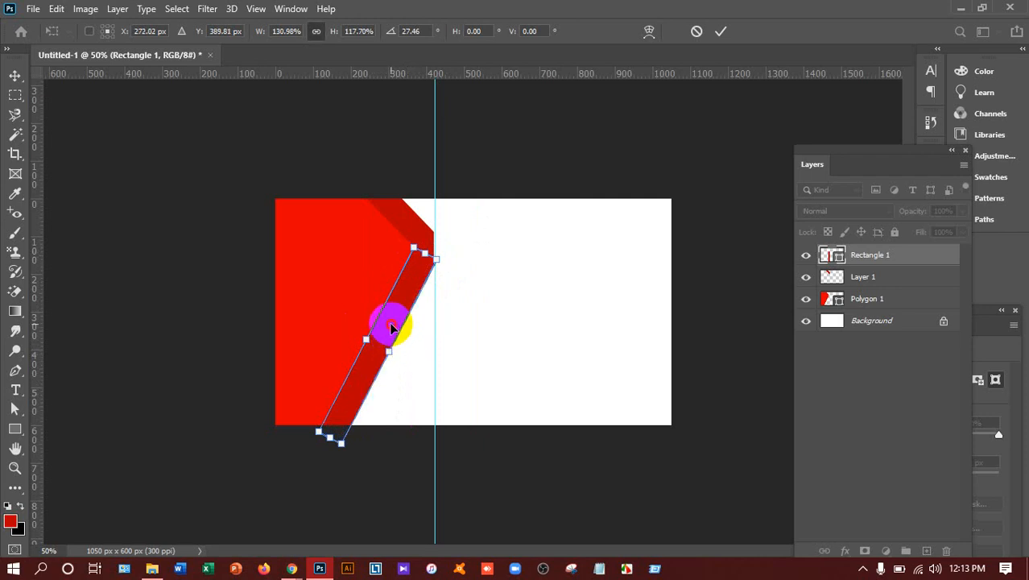
key("Left")
key("Left")
key("Left")
key("Left")
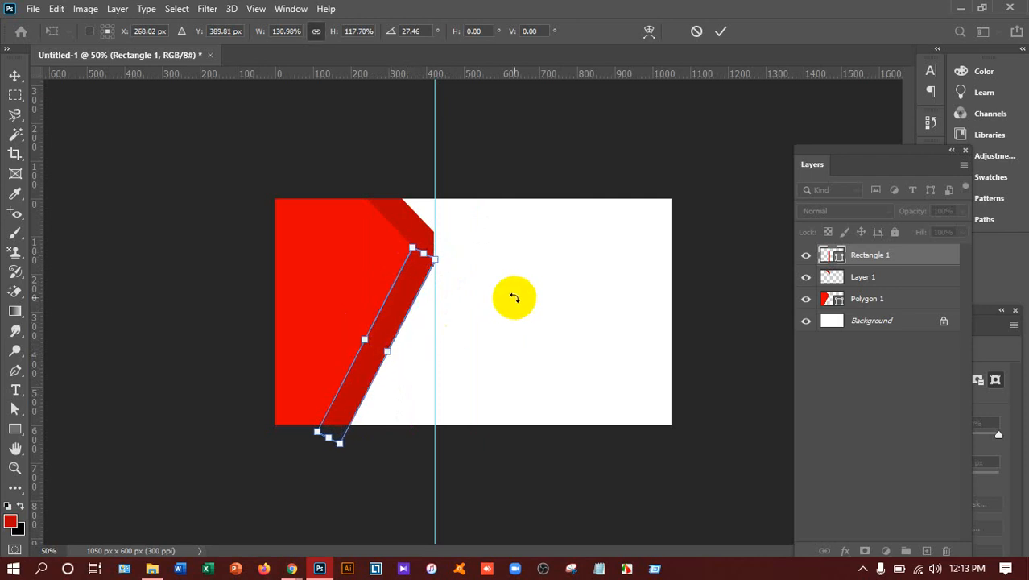
key("Right")
key("Right")
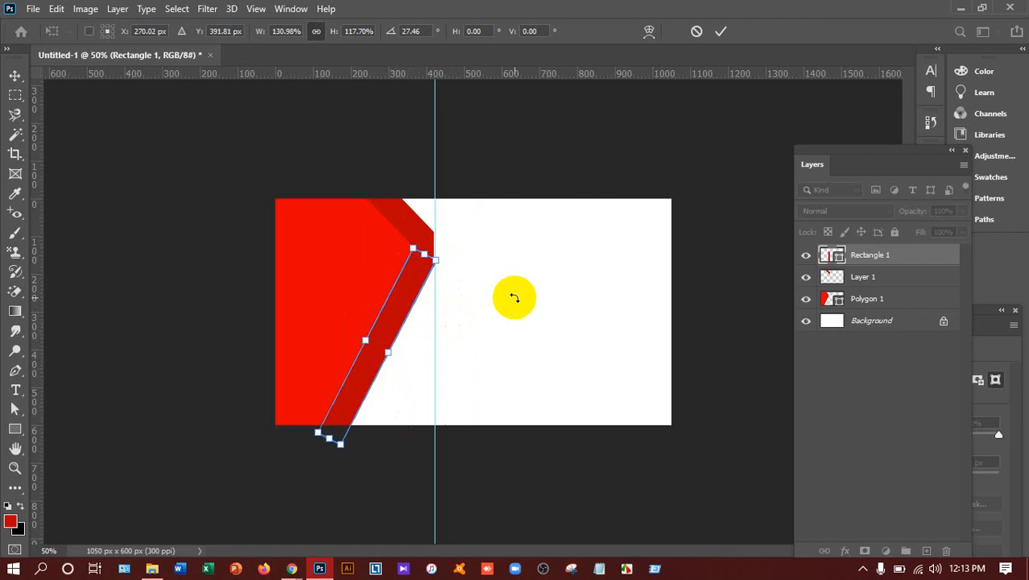
left_click(721, 33)
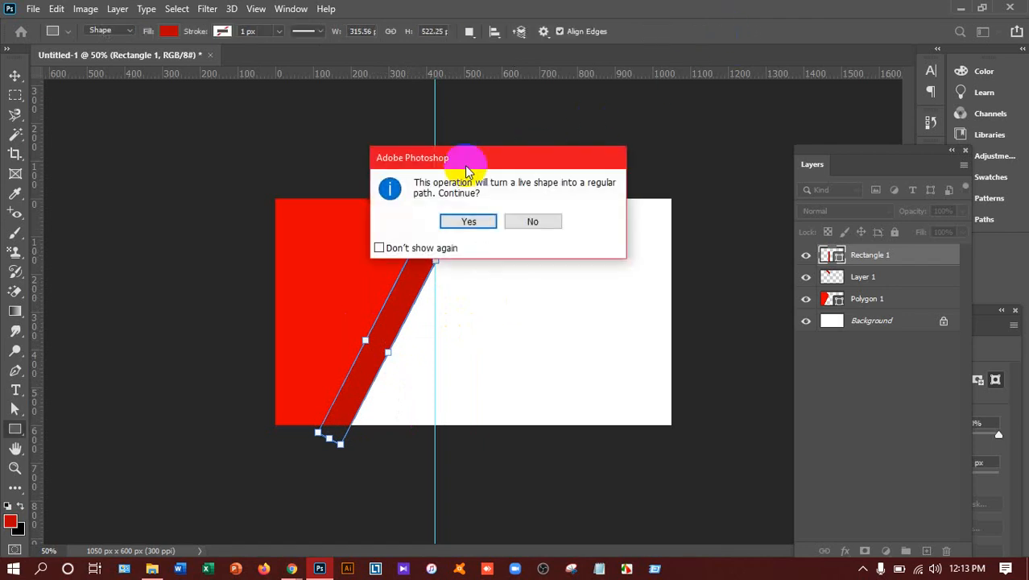
left_click(463, 219)
left_click(501, 233)
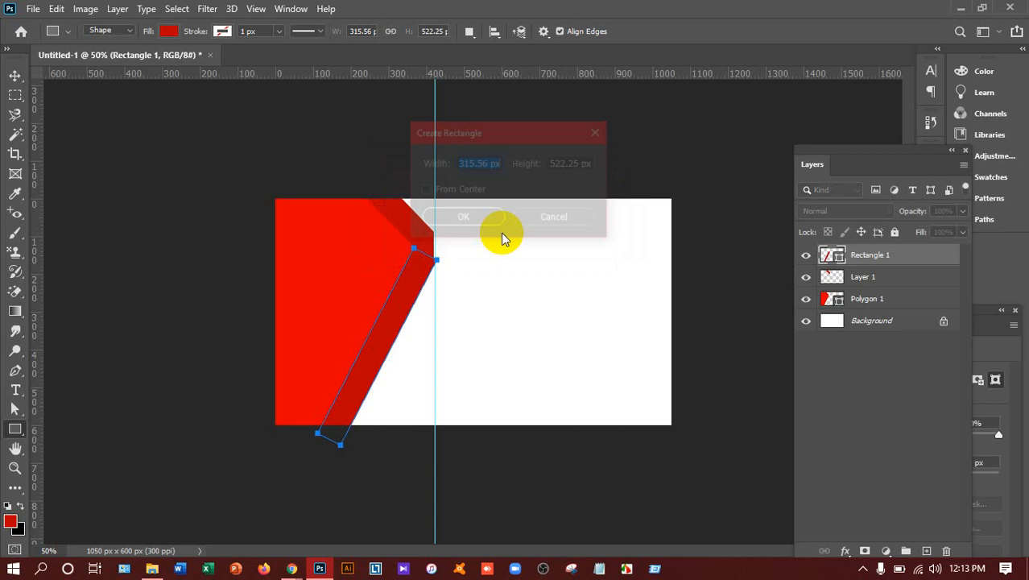
left_click(564, 223)
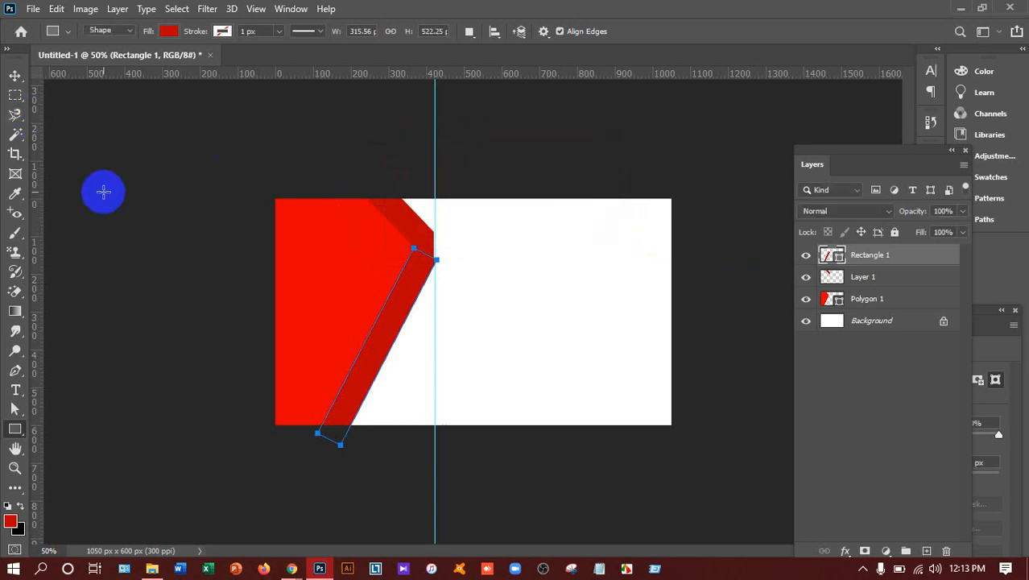
- Nudge the slanted rectangle down so its outer upper corner meets the lower tip of the dark red strip
key("v")
left_click(209, 163)
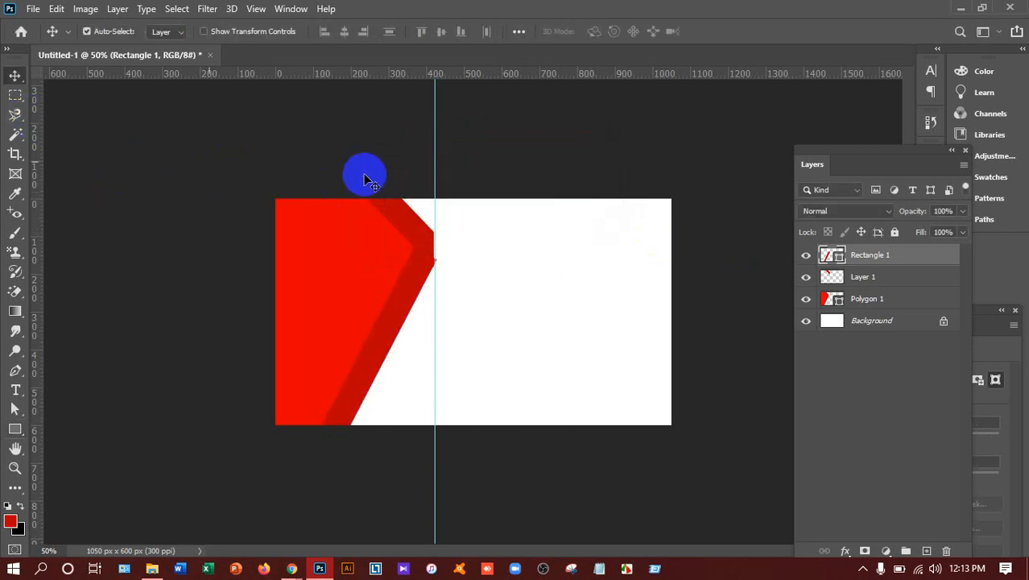
left_click(413, 293)
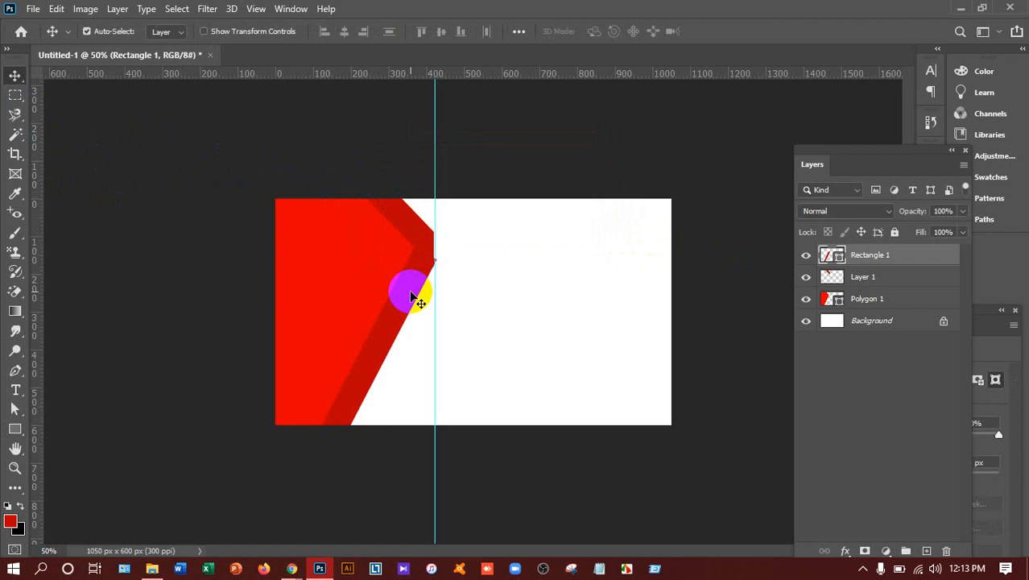
key("Down")
key("Down")
key("Down")
key("Down")
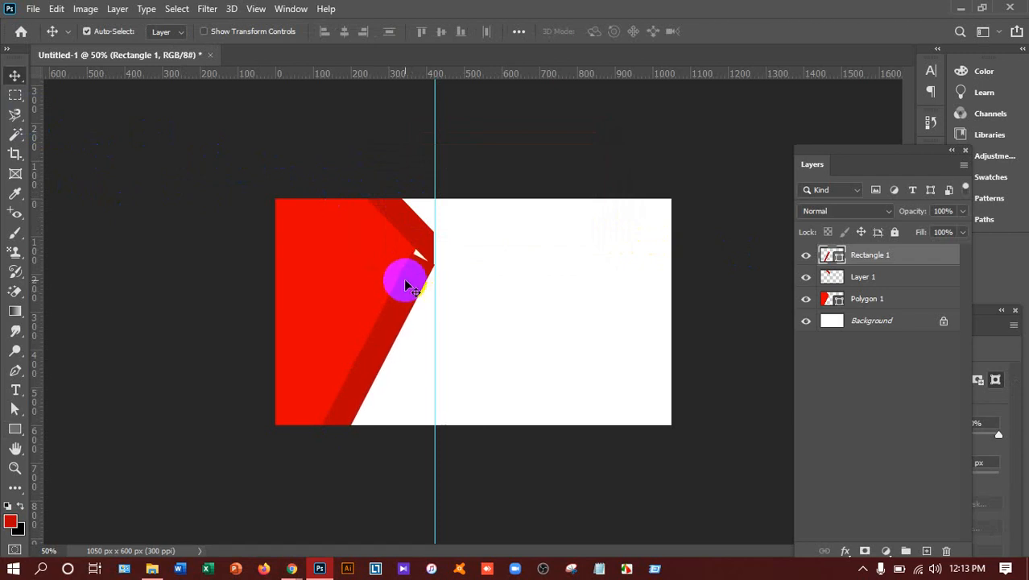
- Raise the slanted rectangle's inner upper anchor point to close the gap at the red shape's tip, making the path about 545.94 px high
left_click(14, 409)
left_click(370, 341)
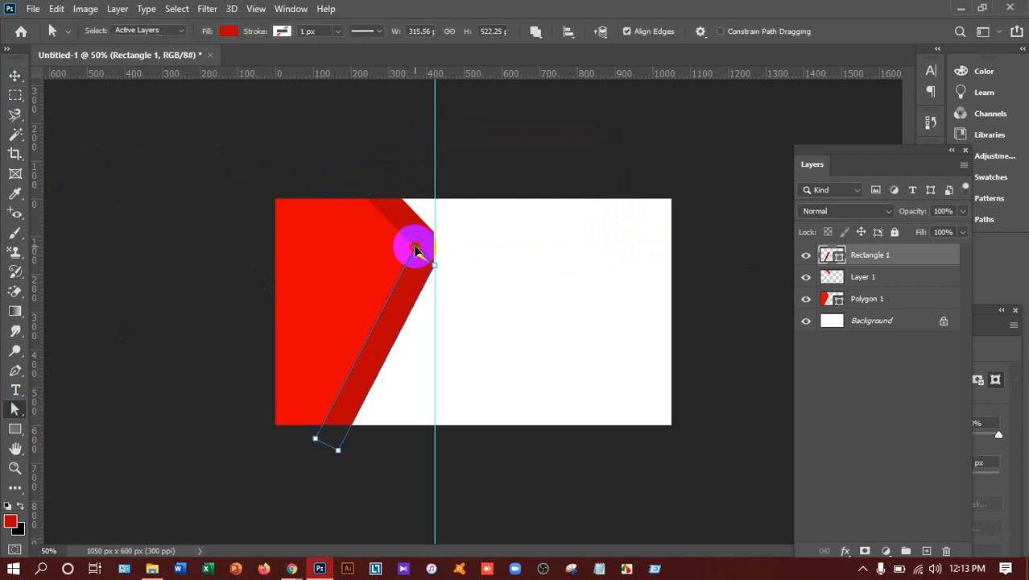
left_click_drag(415, 250, 415, 244)
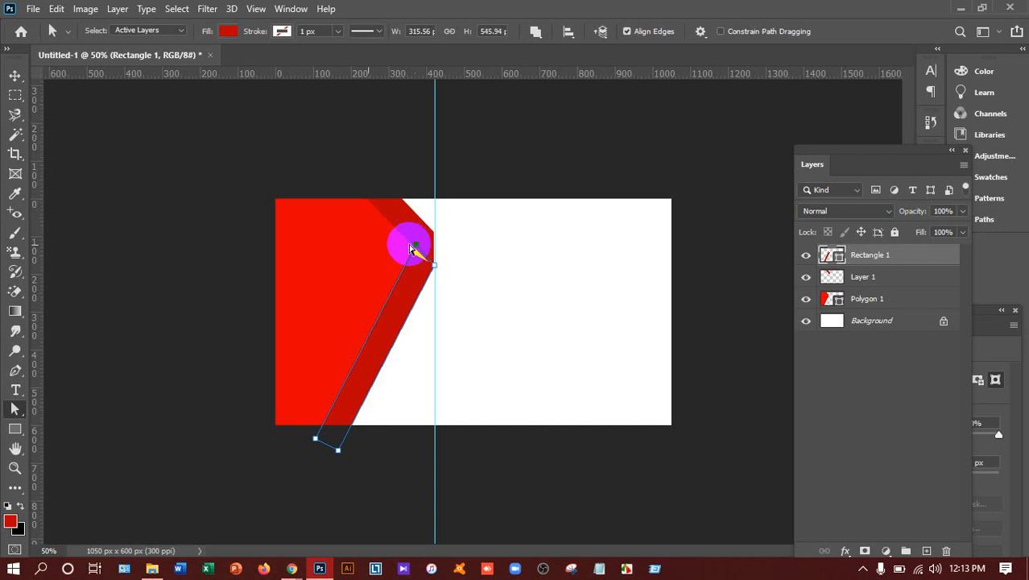
- Place the Rectangle 1 layer beneath Polygon 1 and change its fill to the lighter red ca0000
left_click(15, 75)
left_click_drag(876, 256, 874, 304)
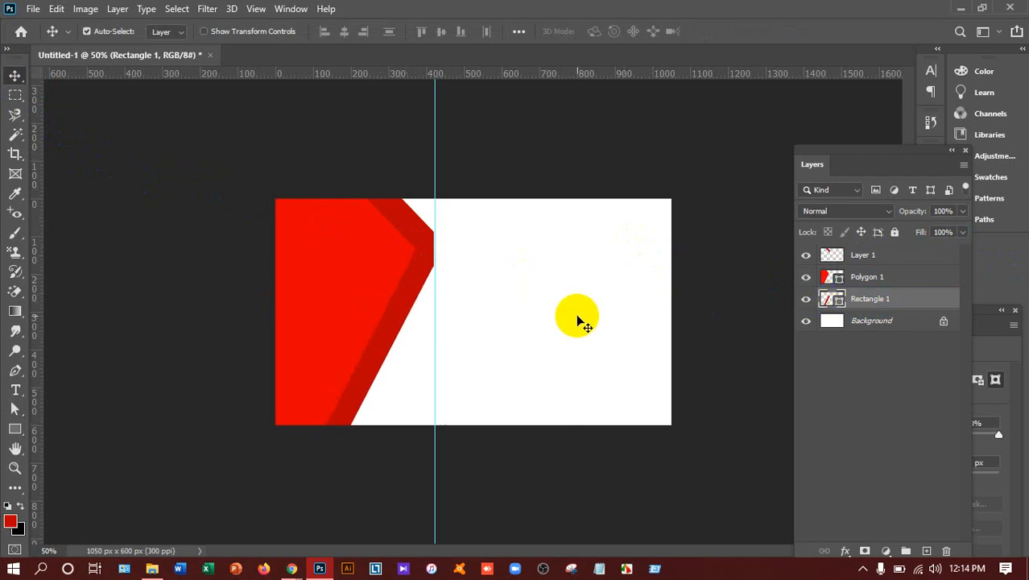
double_click(830, 310)
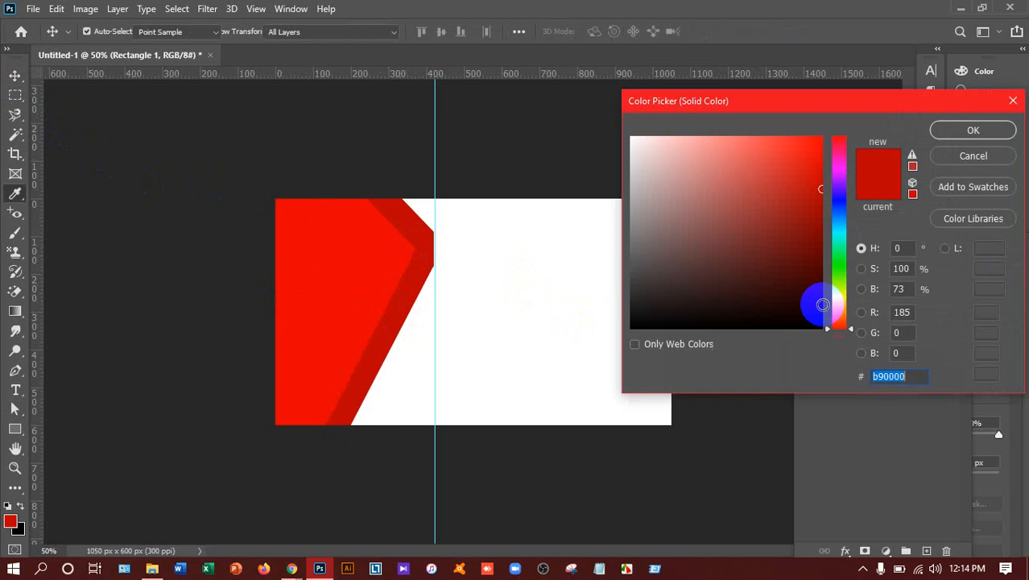
mouse_move(779, 213)
left_mouse_down()
mouse_move(812, 163)
mouse_move(838, 177)
left_mouse_up()
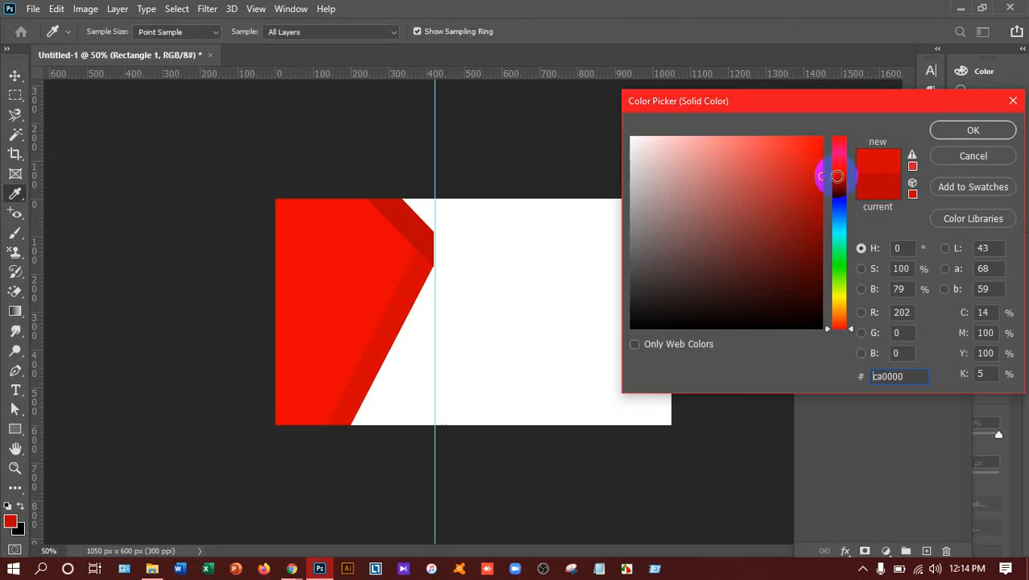
left_click(973, 131)
key("v")
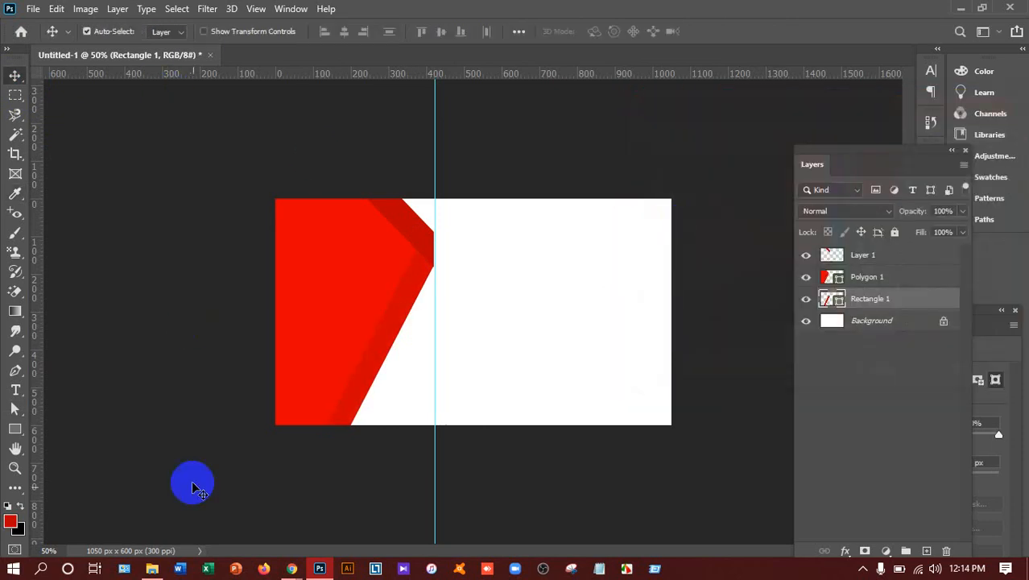
- Switch to Chrome, save the green business card reference image to the Desktop as JPEG maxresdefault (2), and close its tab
mouse_move(291, 568)
left_click(271, 488)
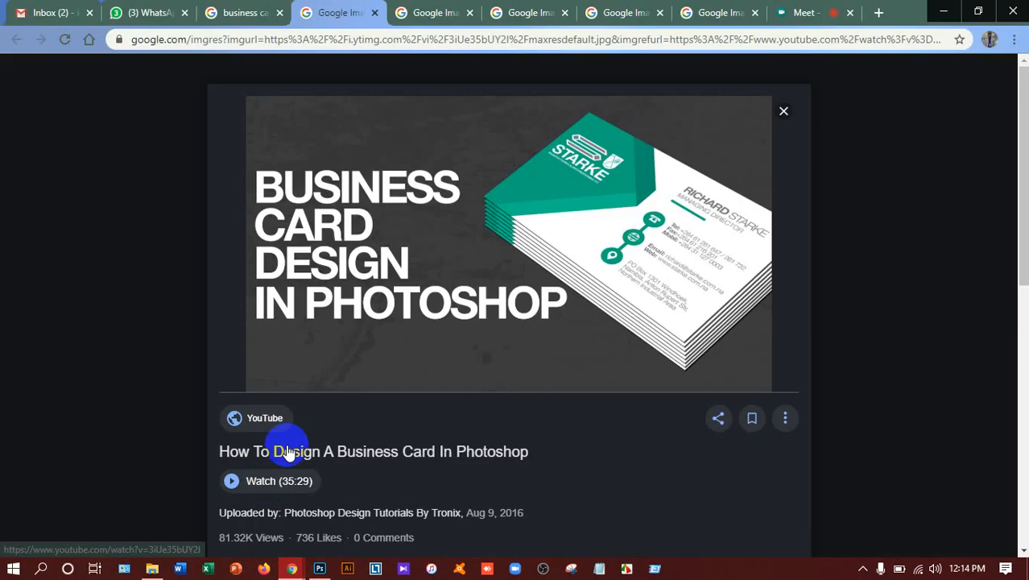
right_click(391, 202)
left_click(448, 339)
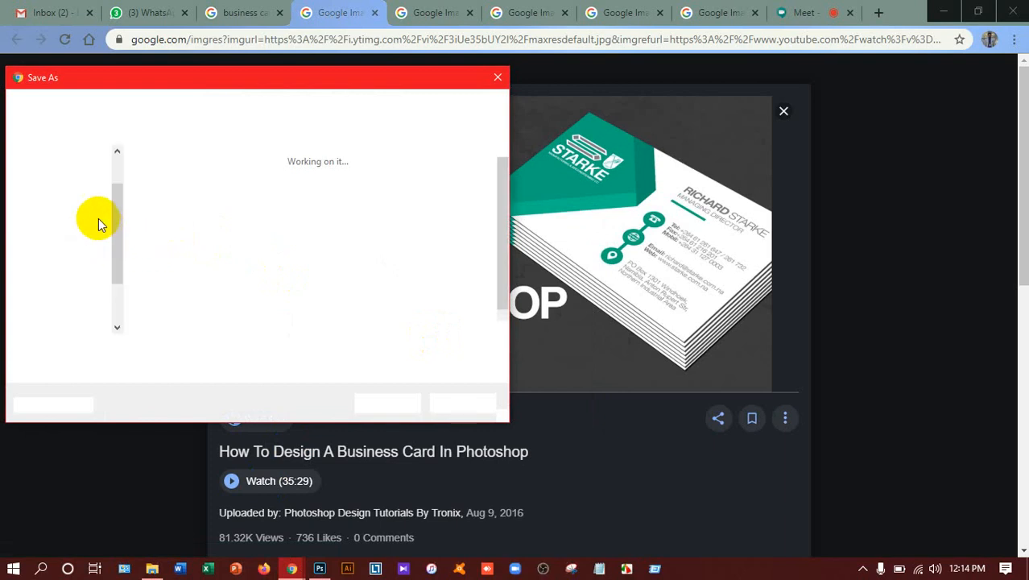
left_click(56, 195)
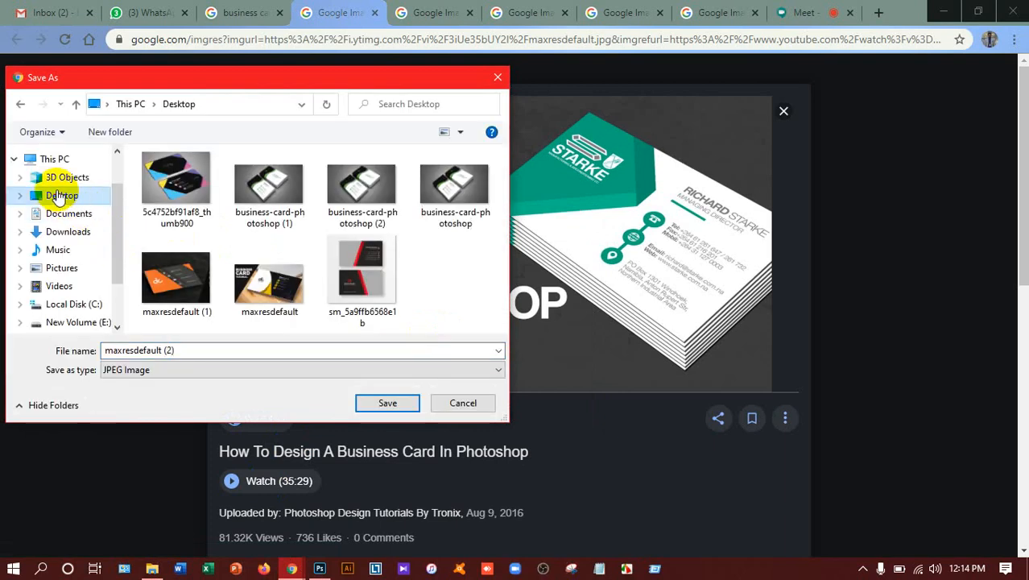
left_click(392, 403)
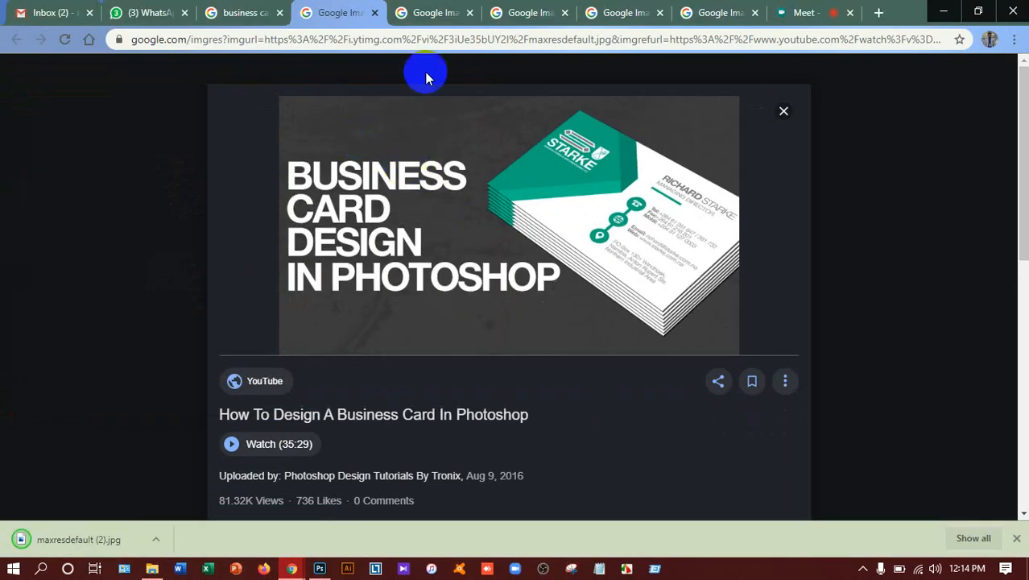
left_click(374, 13)
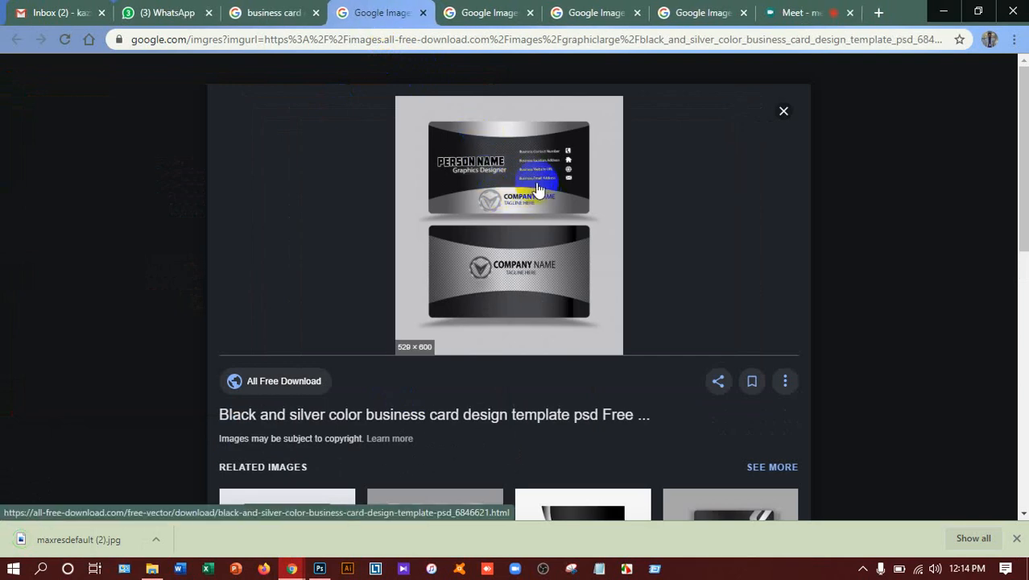
- Return to Photoshop and delete Layer 1, Polygon 1 and Rectangle 1, keeping only the Background layer
left_click(320, 568)
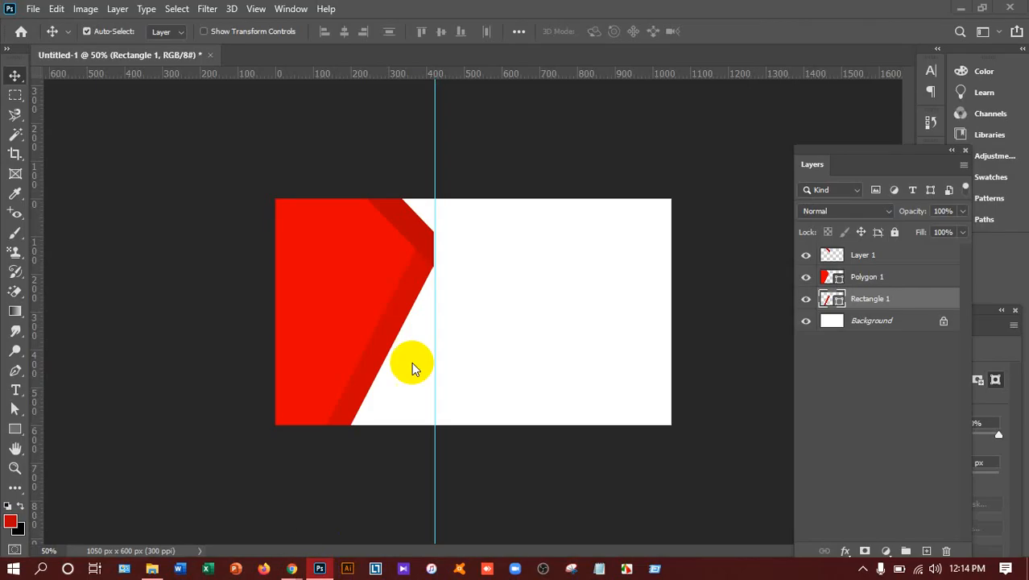
key("ctrl+a")
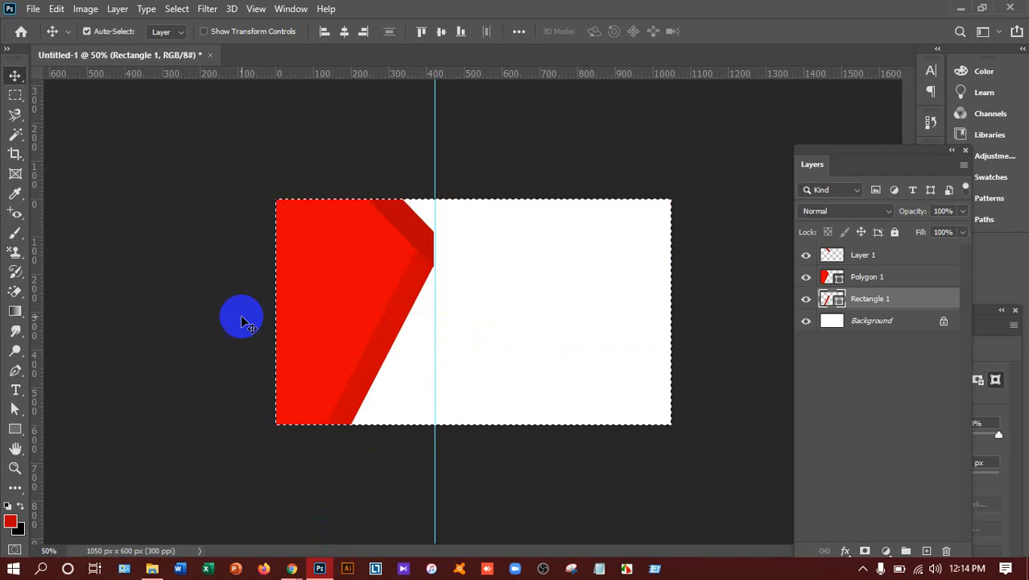
key("ctrl+d")
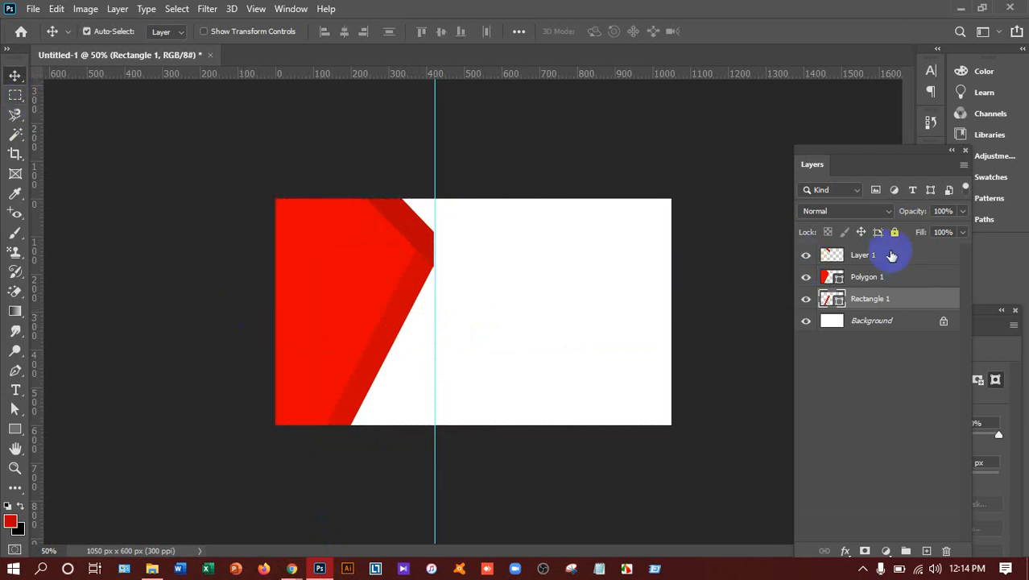
left_click(888, 254)
key("Delete")
key("Delete")
key("Delete")
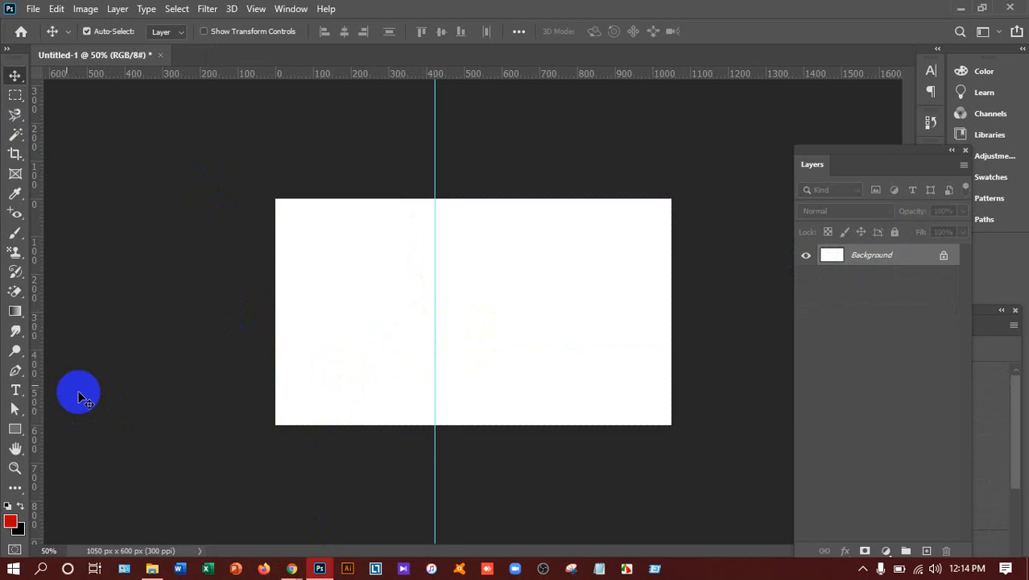
- Draw a dark red rectangle about 1048 × 386 px as a horizontal band across the middle of the card
left_click(14, 429)
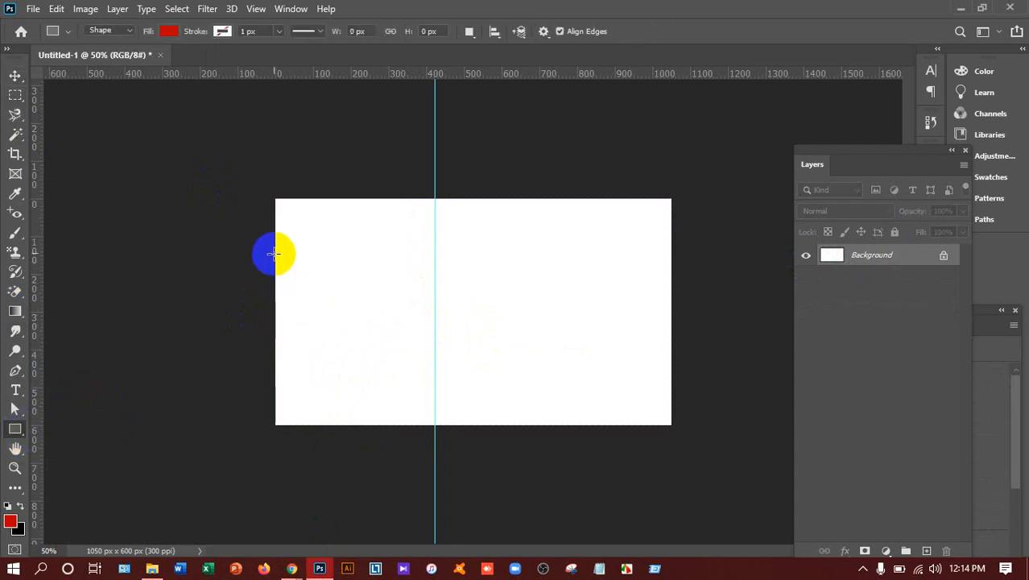
left_click_drag(275, 239, 667, 384)
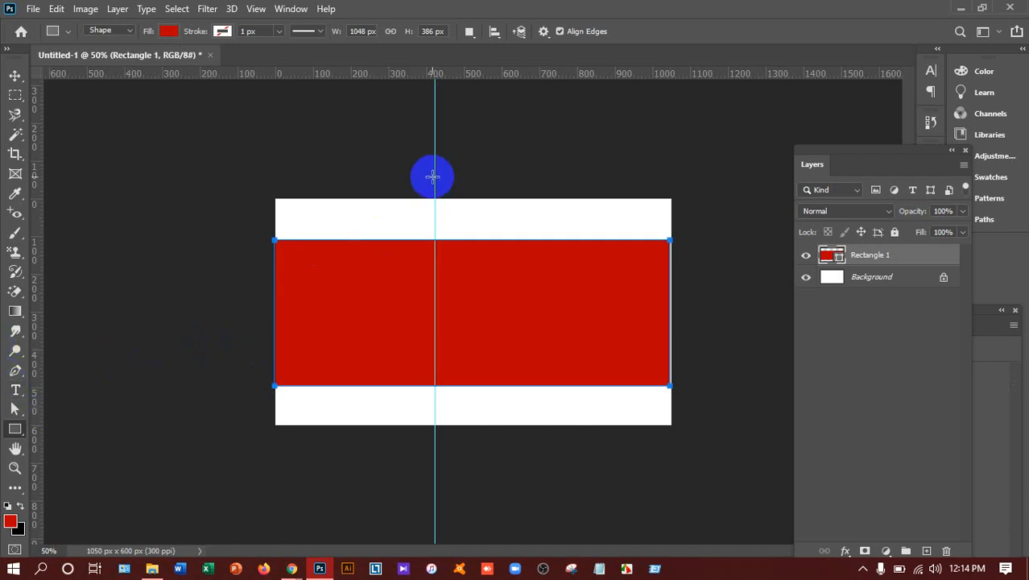
left_click(15, 75)
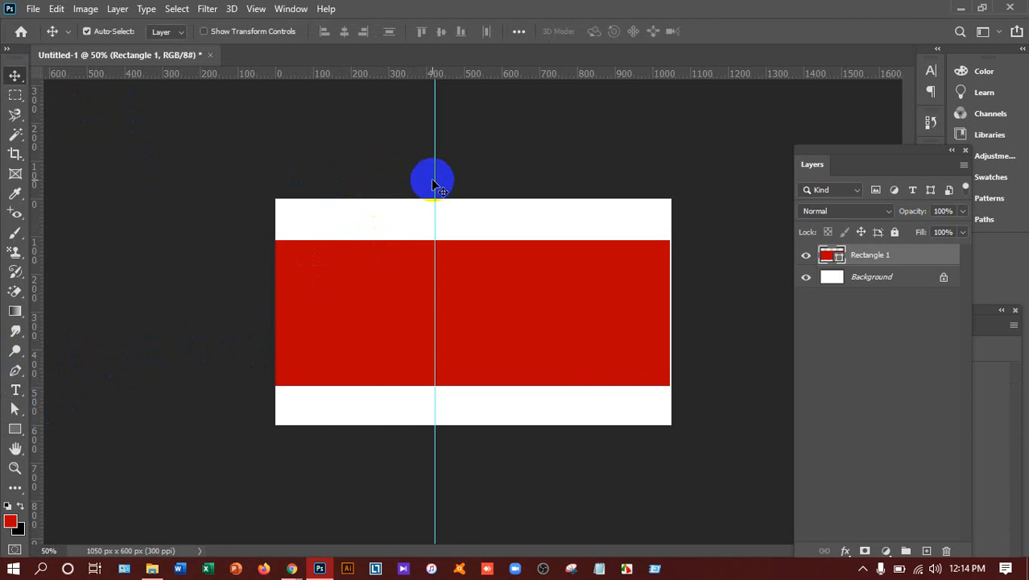
- Move the vertical guide to the card's centre and curve the red band's top and bottom edges inward using added anchor points on the guide
left_click_drag(434, 182, 469, 191)
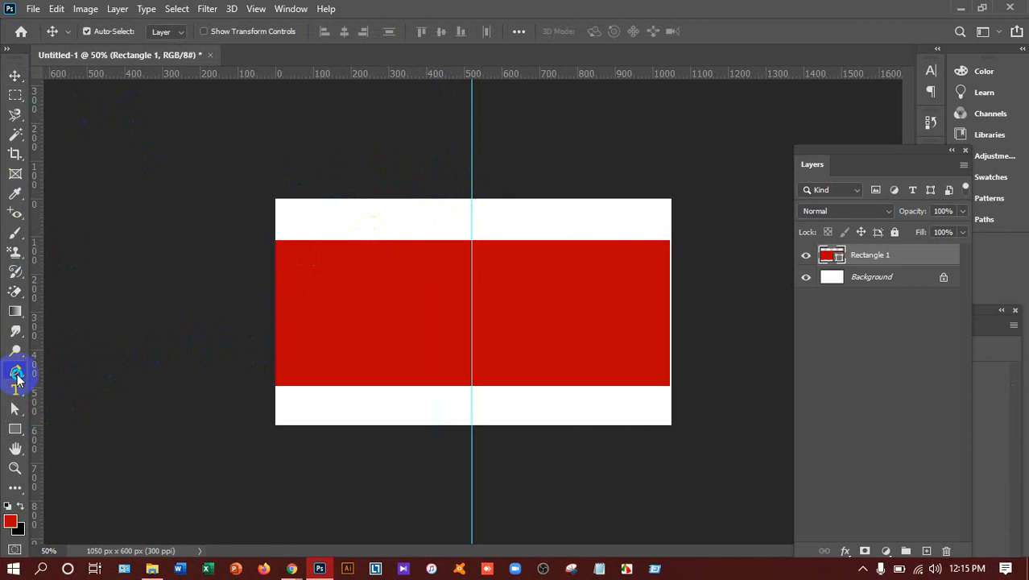
left_click(18, 379)
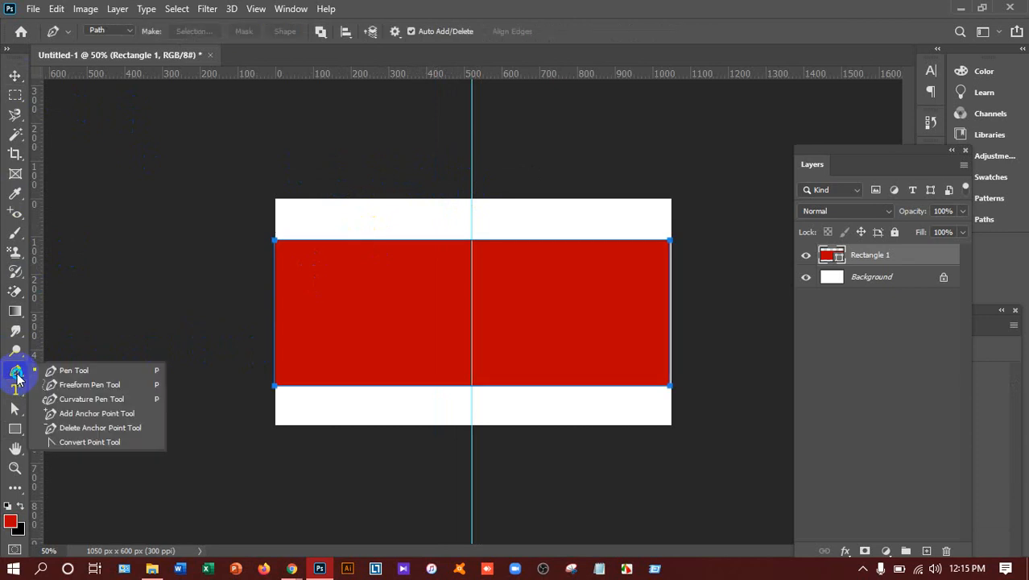
left_click(95, 413)
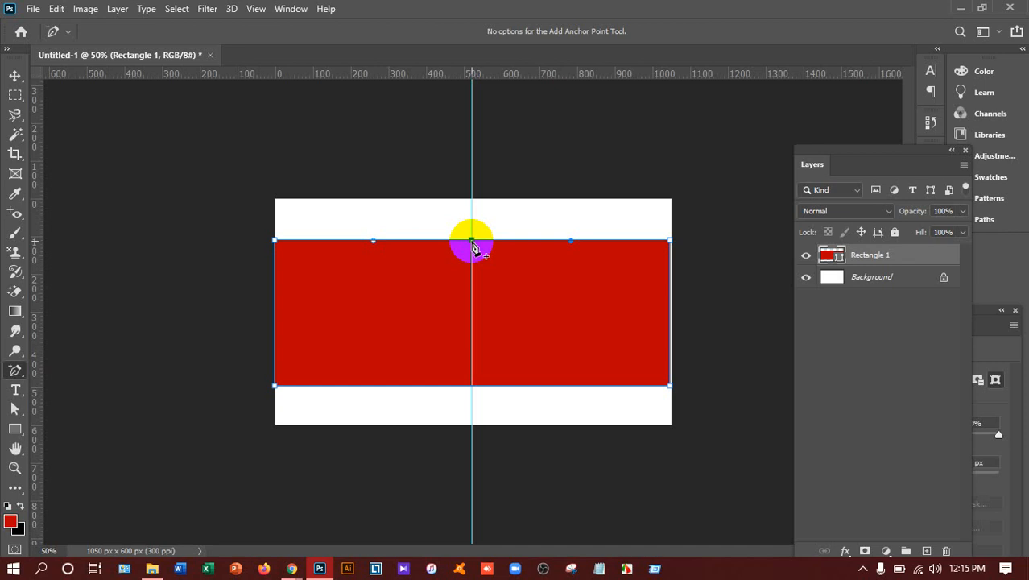
left_click_drag(474, 245, 473, 274)
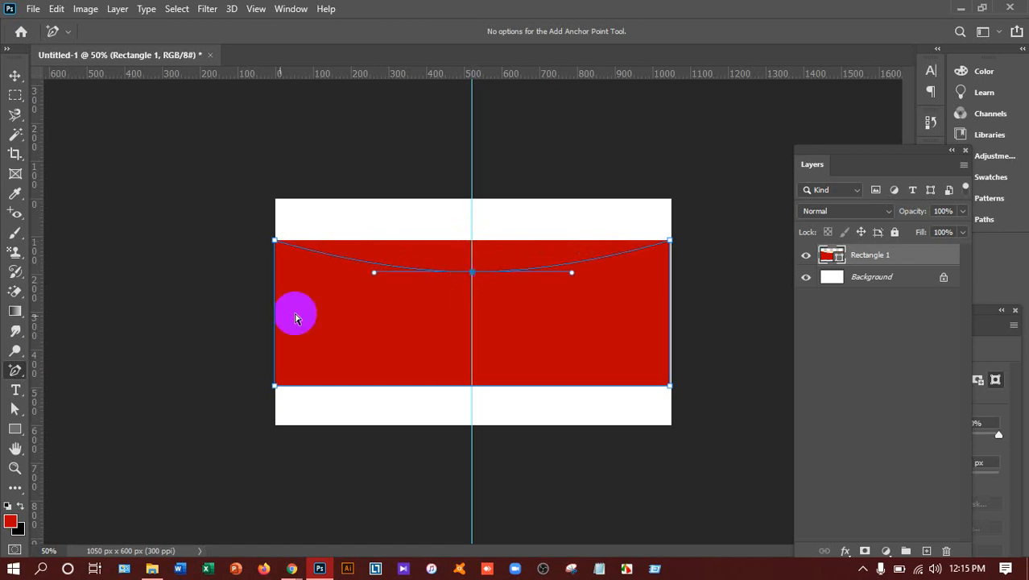
left_click(481, 386)
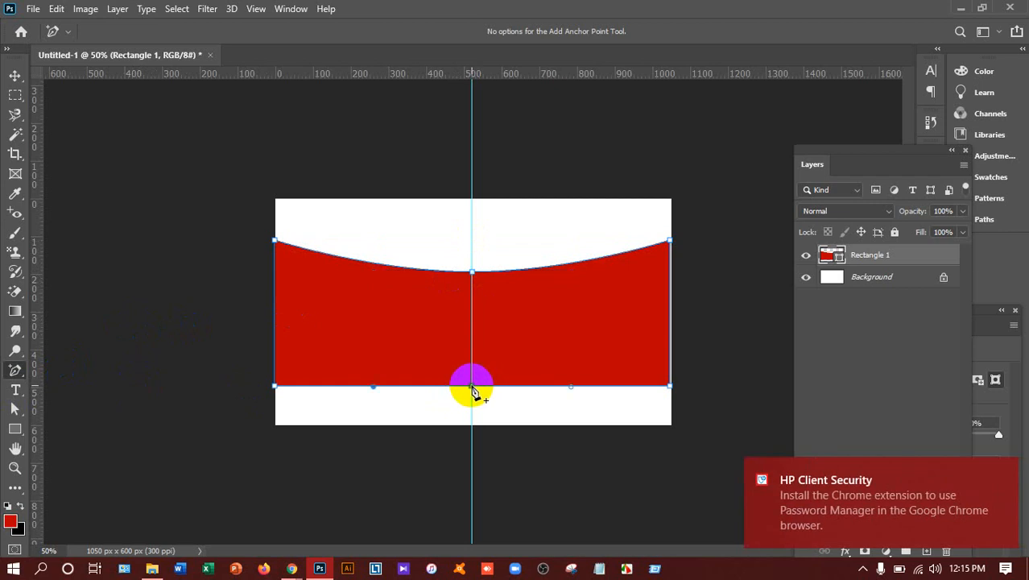
left_click_drag(473, 389, 473, 347)
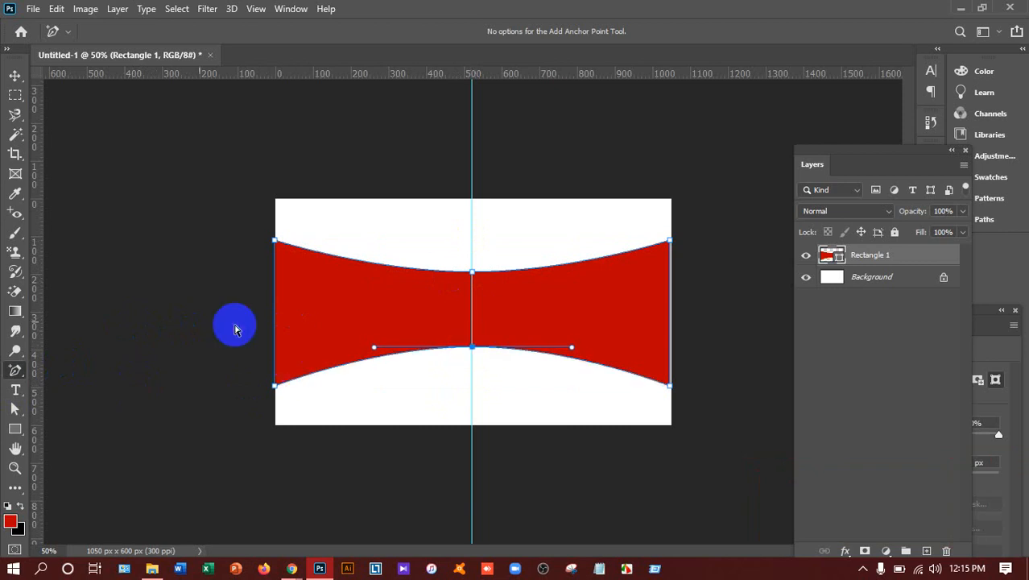
- Switch to Chrome to examine the black-and-silver business card reference, and return to Photoshop
mouse_move(291, 568)
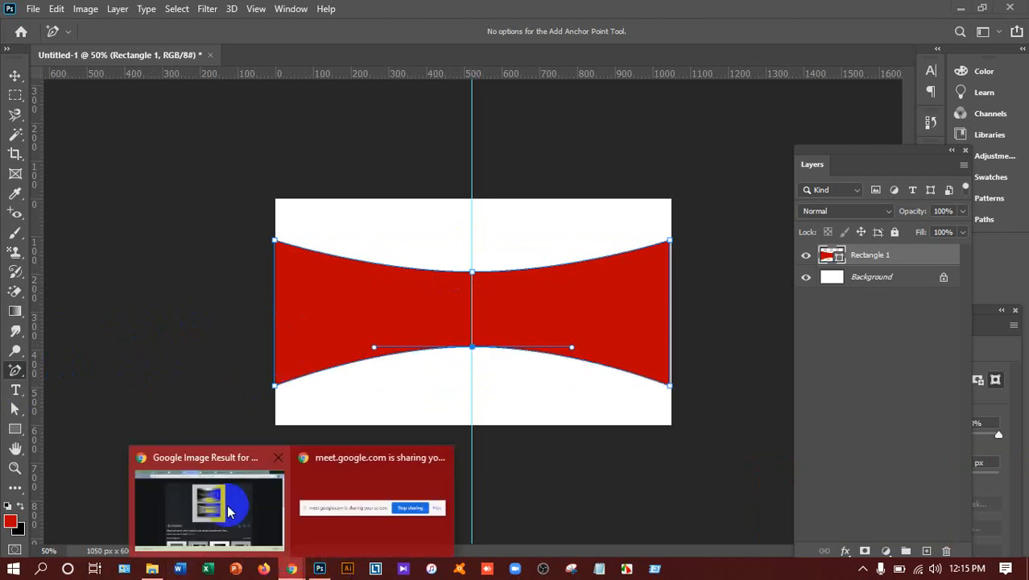
left_click(228, 505)
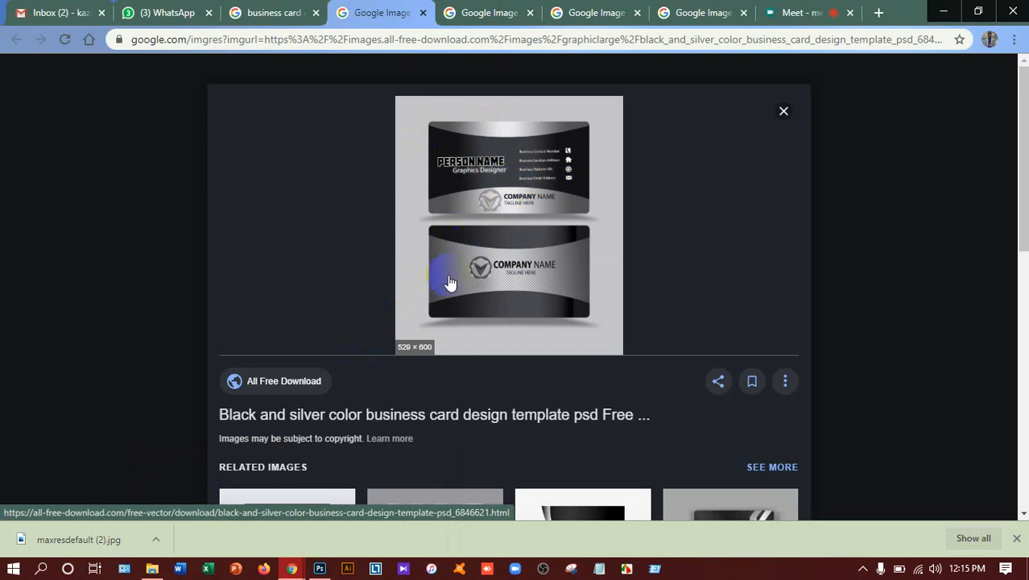
left_click(319, 569)
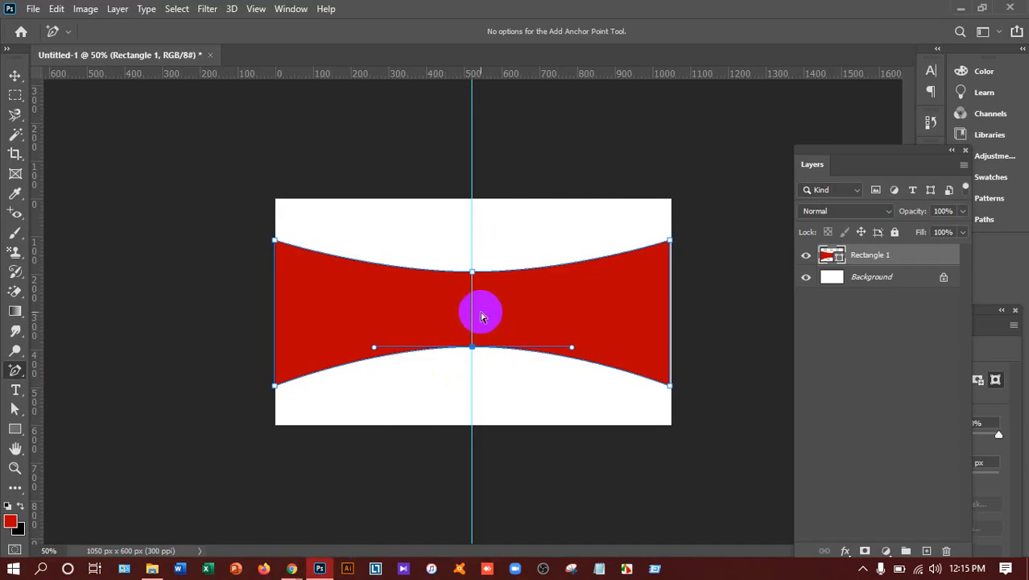
key("Up")
key("Up")
key("Up")
key("Up")
key("Up")
key("Up")
key("Up")
key("Up")
key("Up")
key("Up")
key("Up")
key("Up")
key("Up")
key("Up")
key("Up")
key("Up")
key("Up")
key("Up")
key("Up")
key("Up")
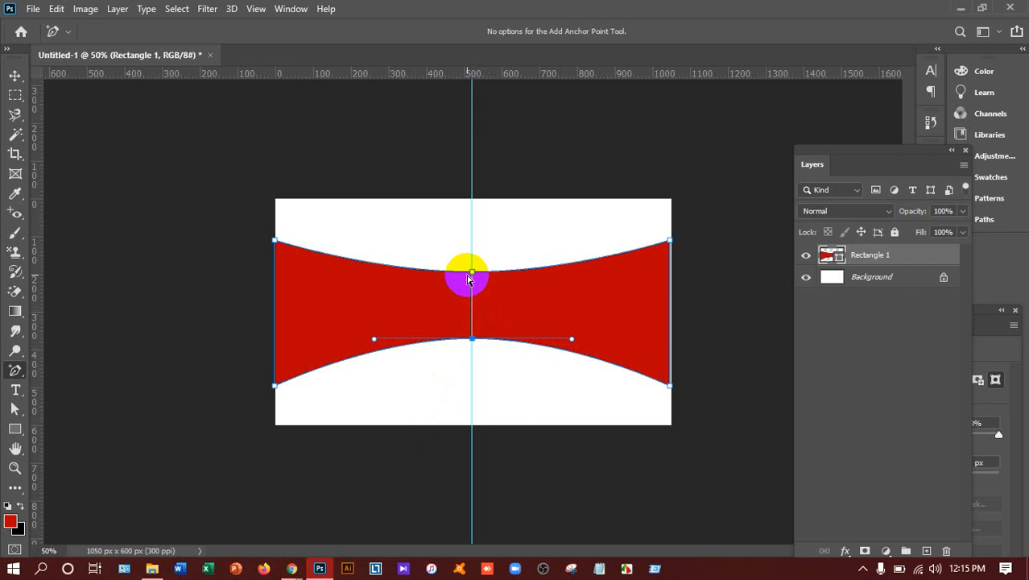
key("ctrl+z")
- Move the curved red shape up to the card's top edge and scale it to 100.98% width and 140.36% height
left_click(16, 75)
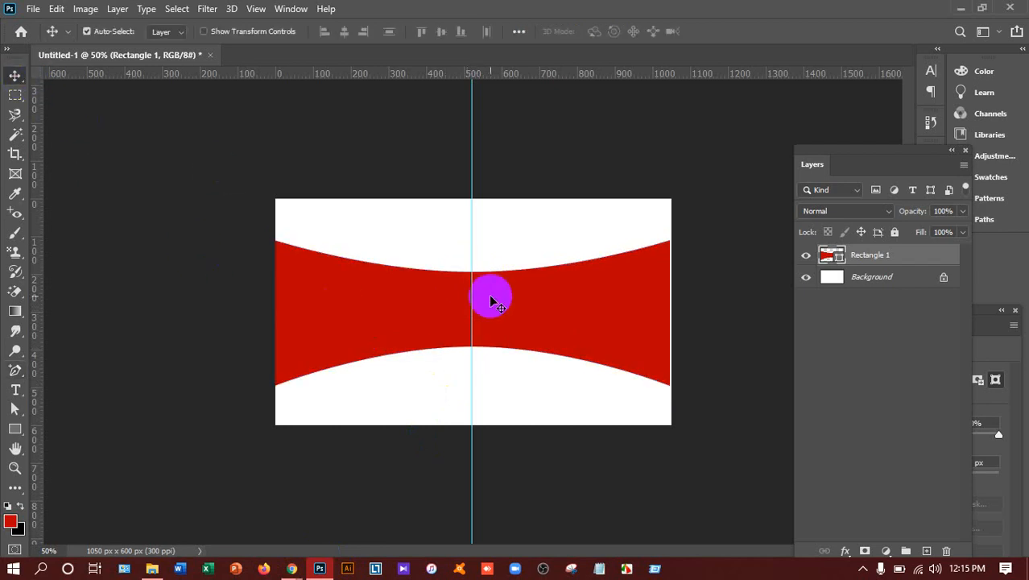
left_click_drag(491, 300, 487, 268)
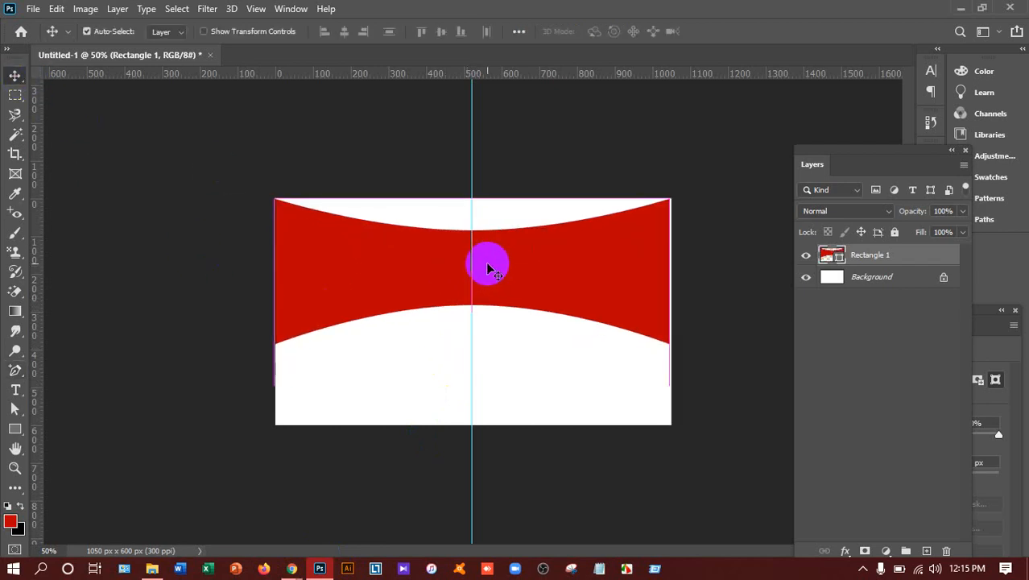
key("ctrl+t")
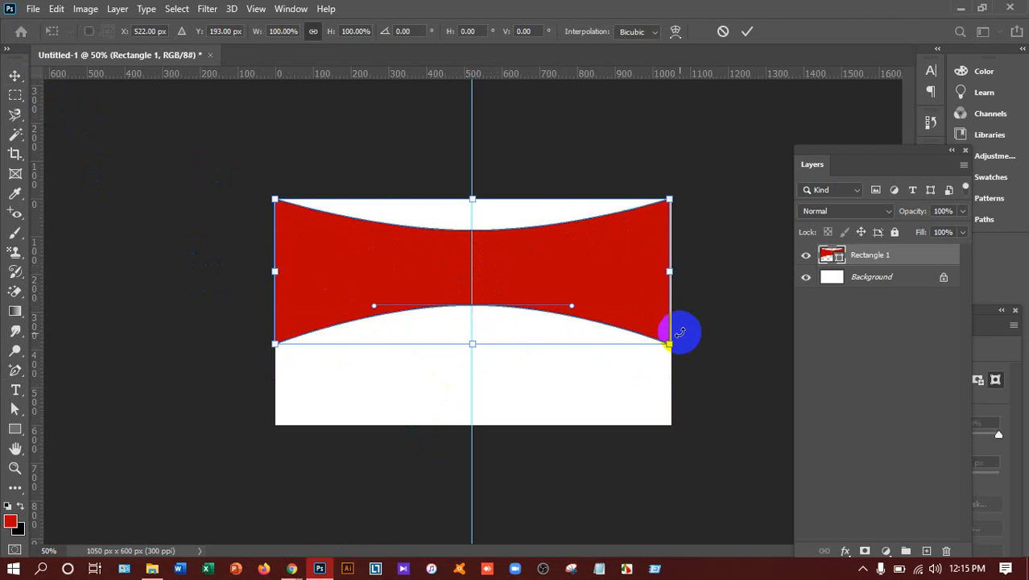
left_click_drag(670, 343, 673, 344)
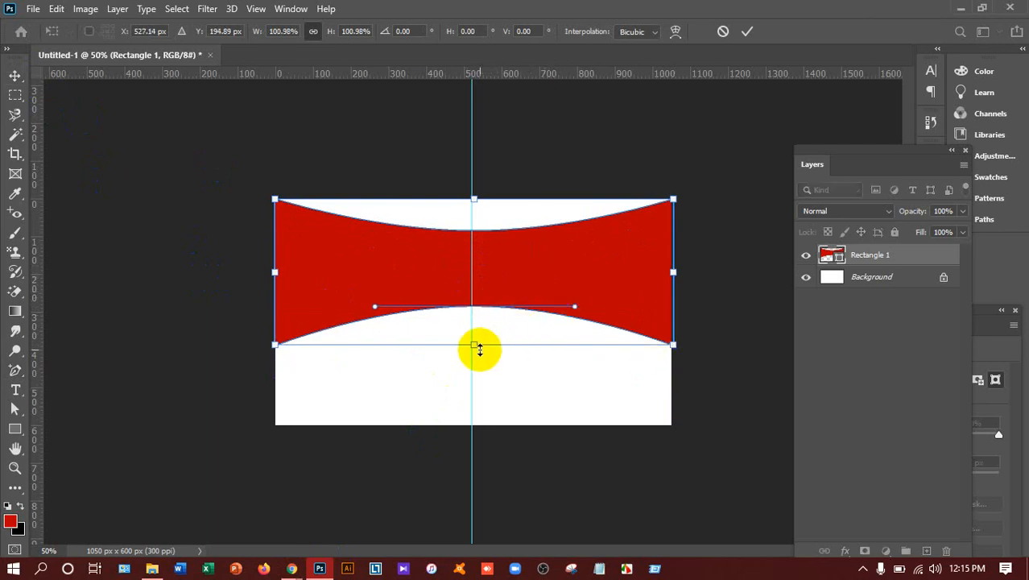
left_click_drag(474, 348, 476, 403)
key("ctrl+z")
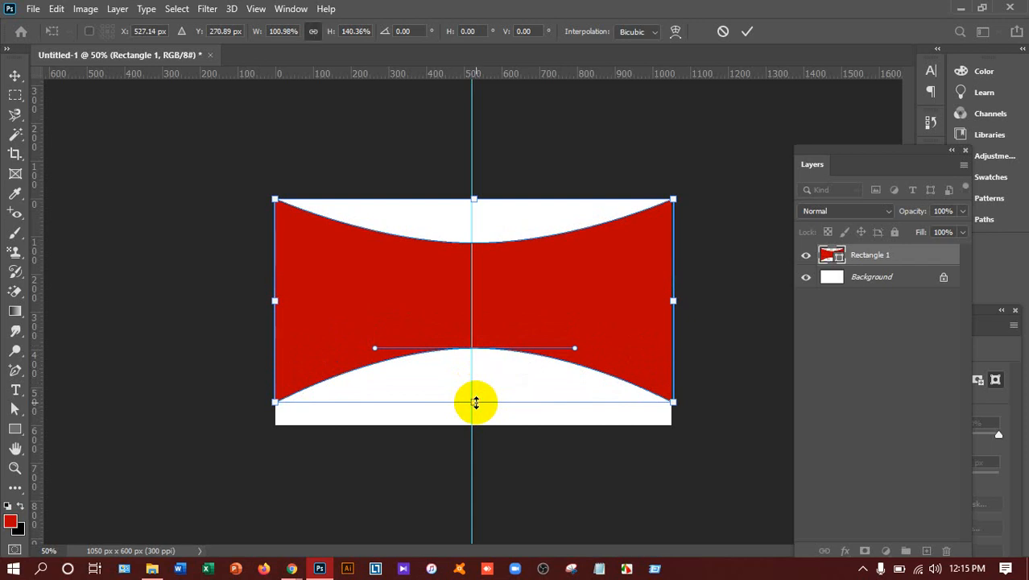
key("Return")
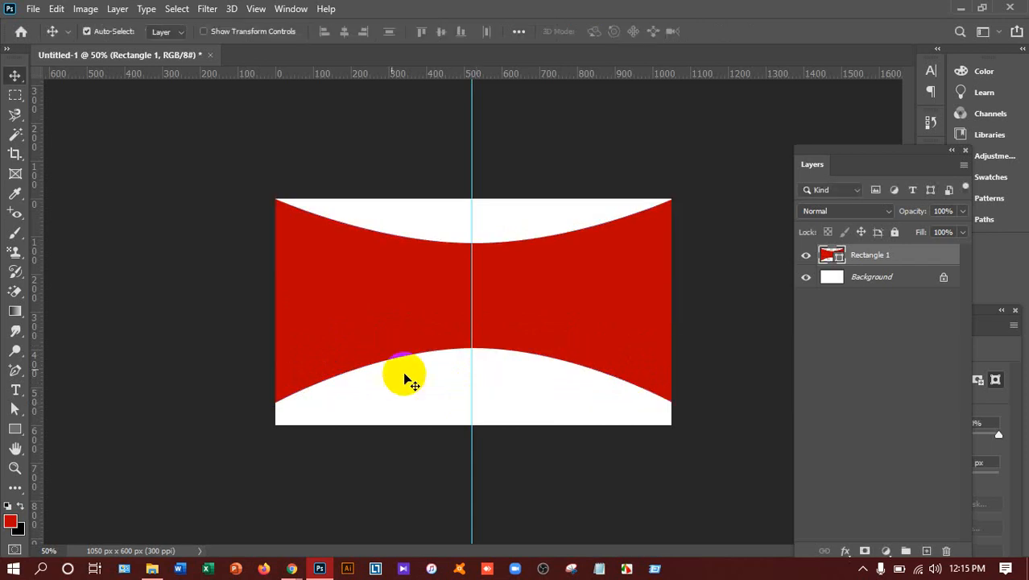
- Check the reference card in Chrome, return to Photoshop and apply a Pattern Overlay with the dark preset pattern to Rectangle 1
mouse_move(290, 570)
left_click(262, 487)
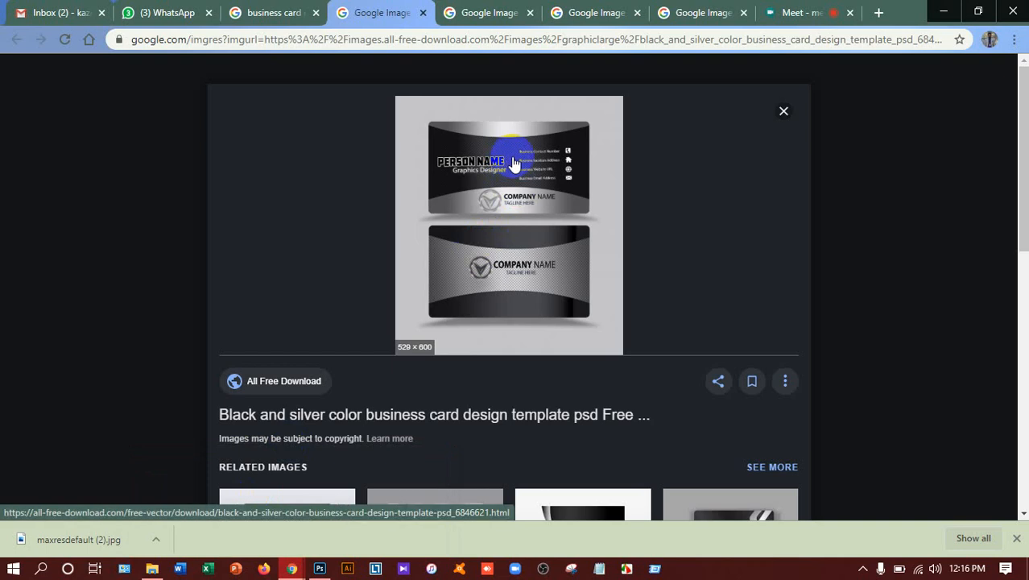
left_click(319, 569)
right_click(872, 256)
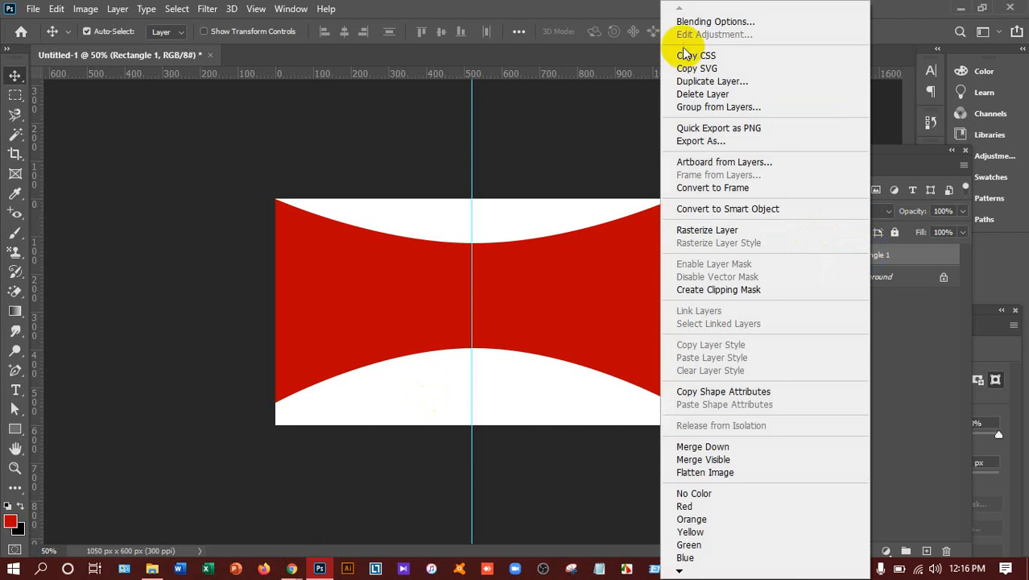
left_click(691, 23)
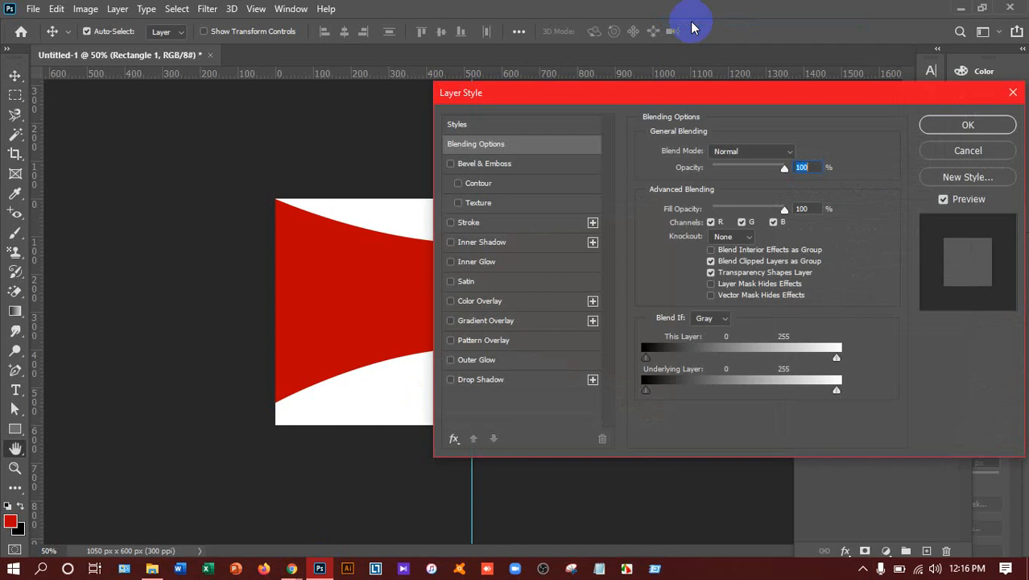
left_click_drag(650, 97, 706, 98)
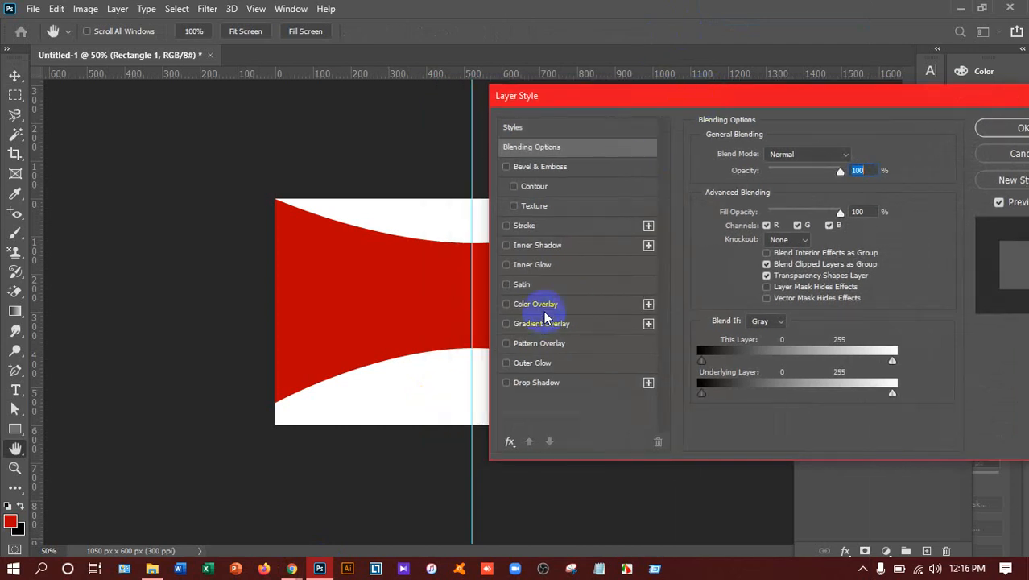
left_click(543, 344)
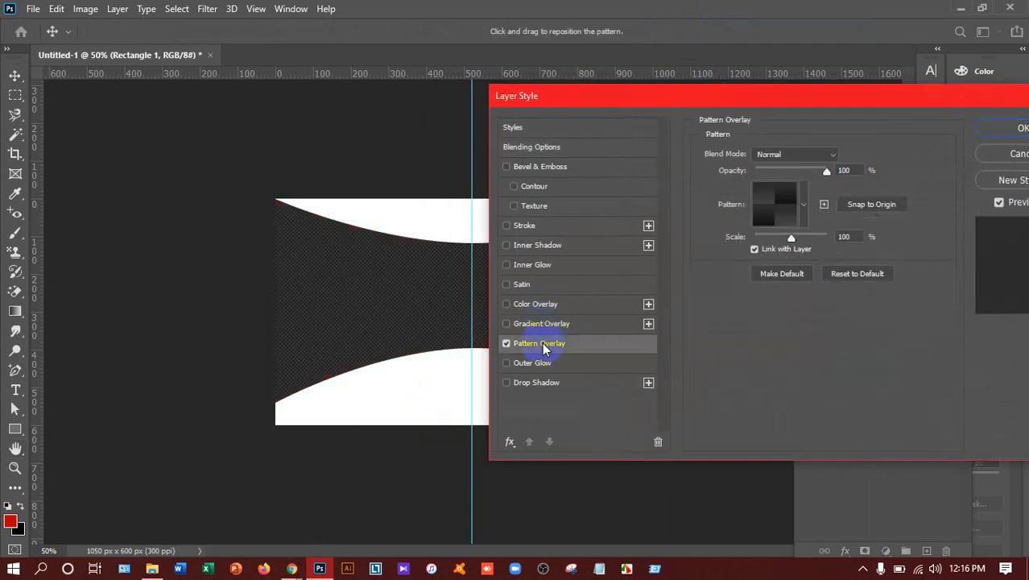
left_click_drag(931, 102, 829, 116)
left_click(886, 140)
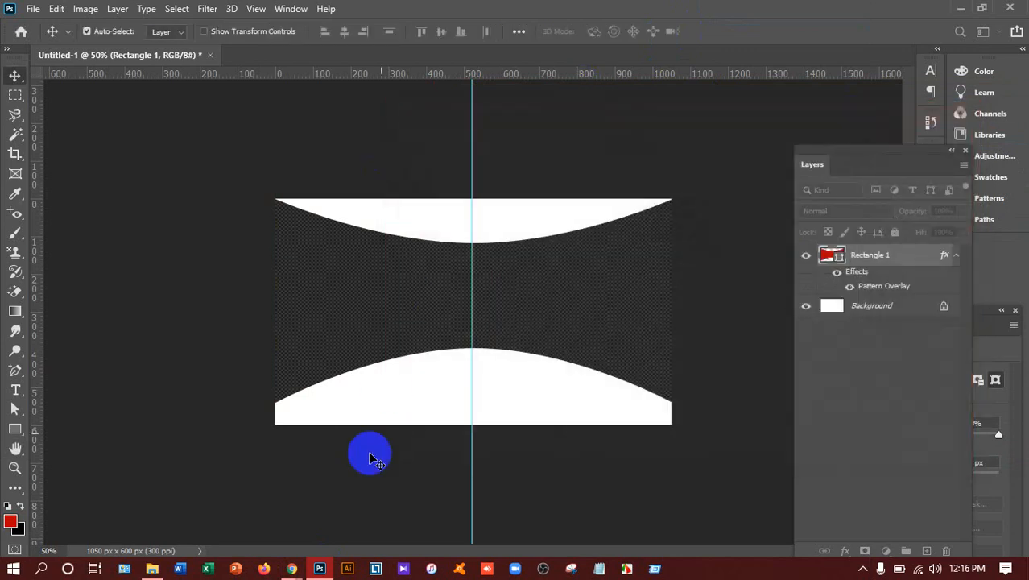
- Compare the result with the reference card in Chrome, return to Photoshop and delete the patterned Rectangle 1 layer
mouse_move(304, 572)
left_click(250, 519)
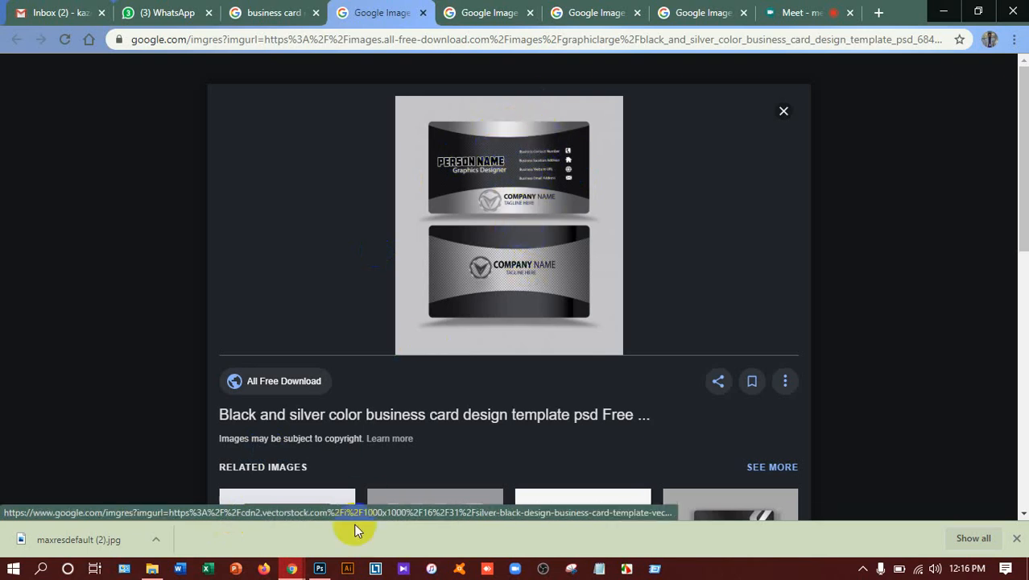
left_click(320, 569)
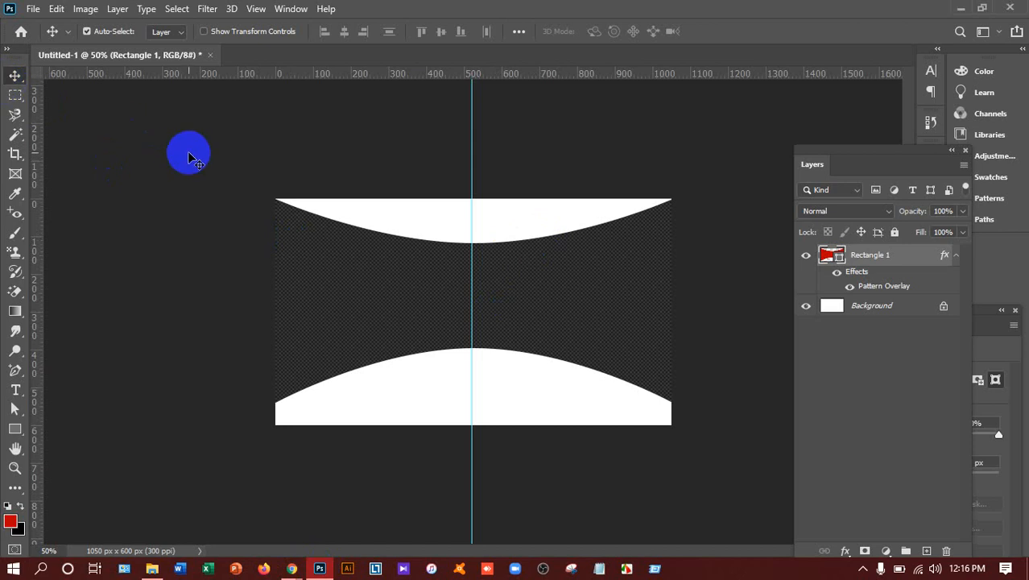
key("Delete")
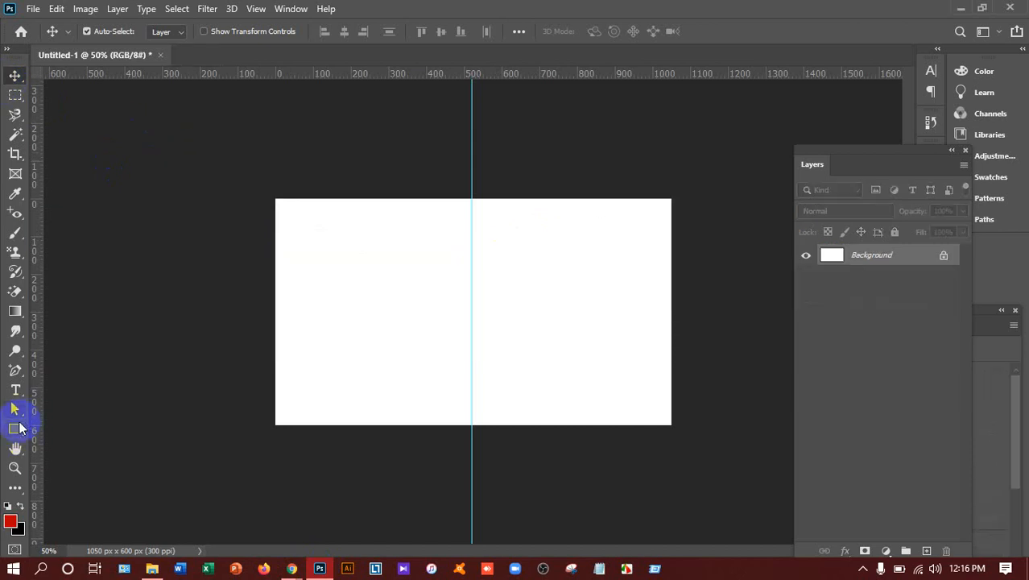
- Draw a red rectangle about 1054 × 238 px across the card's upper part and curve its bottom edge downward at the centre guide
mouse_move(284, 203)
left_mouse_down()
mouse_move(655, 273)
mouse_move(671, 287)
left_mouse_up()
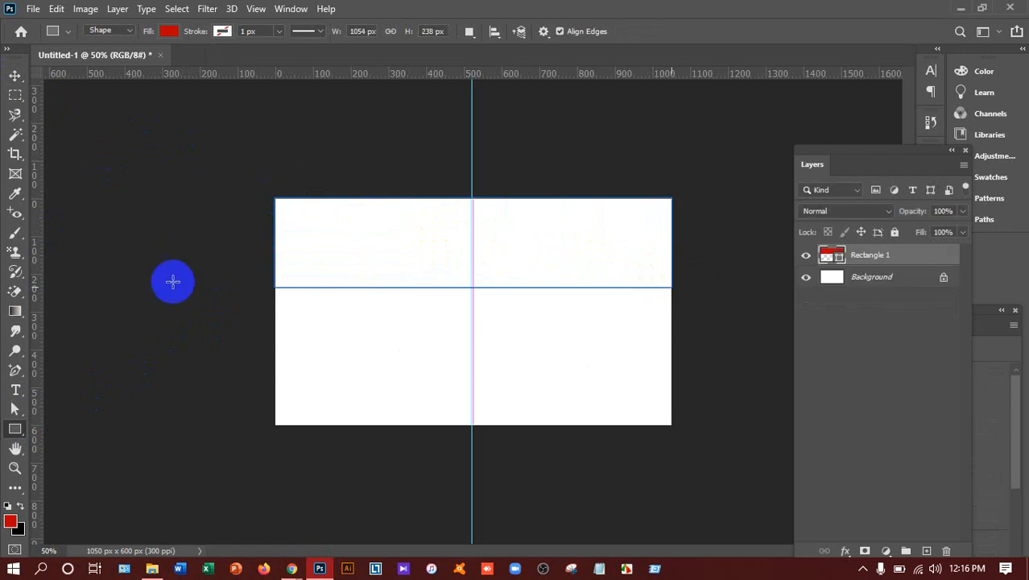
left_click(15, 372)
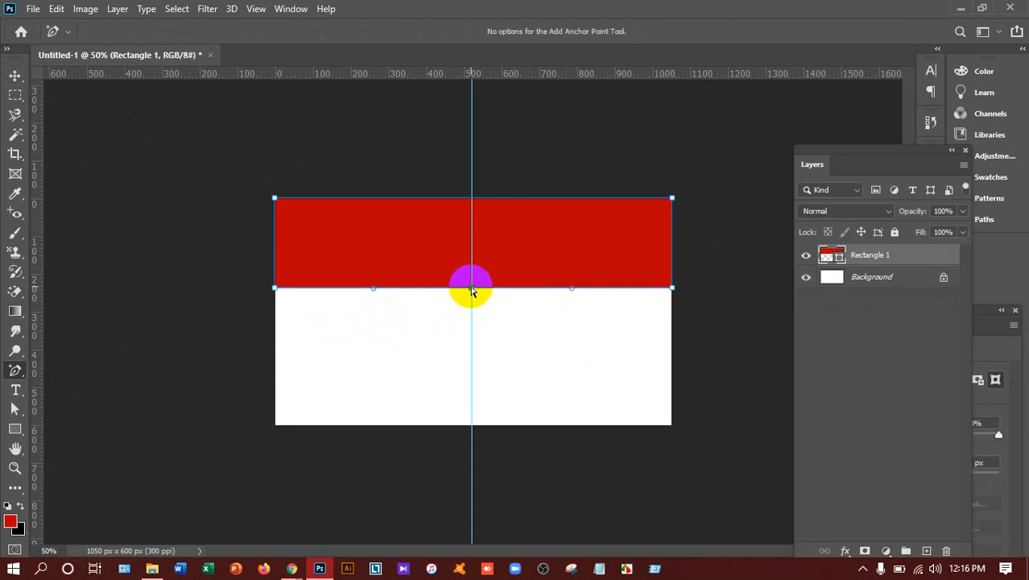
left_click_drag(472, 289, 470, 316)
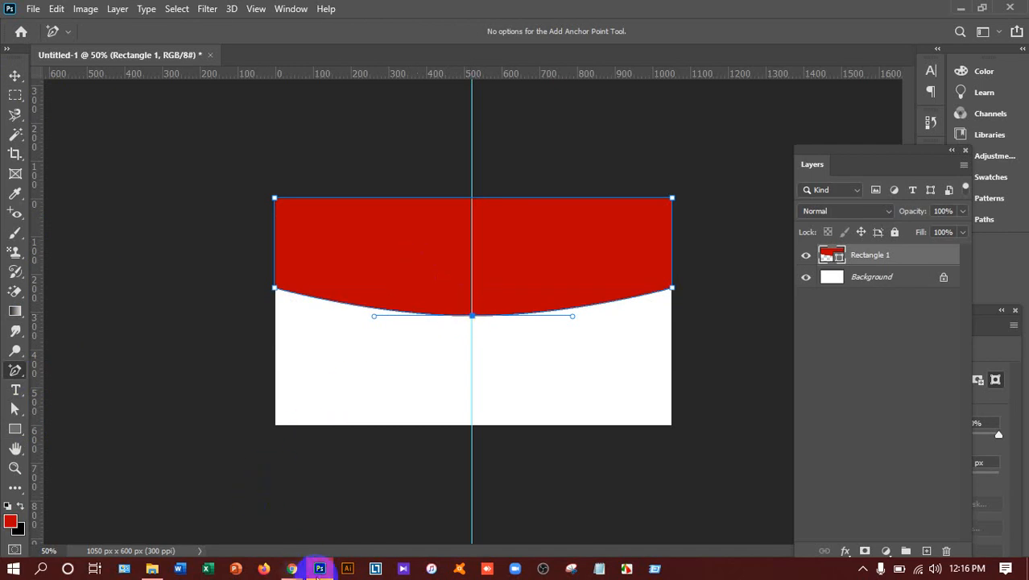
- Review the reference card in Chrome, return to Photoshop and draw a rectangle about 1058 × 604 px covering the whole card
mouse_move(295, 570)
left_click(256, 504)
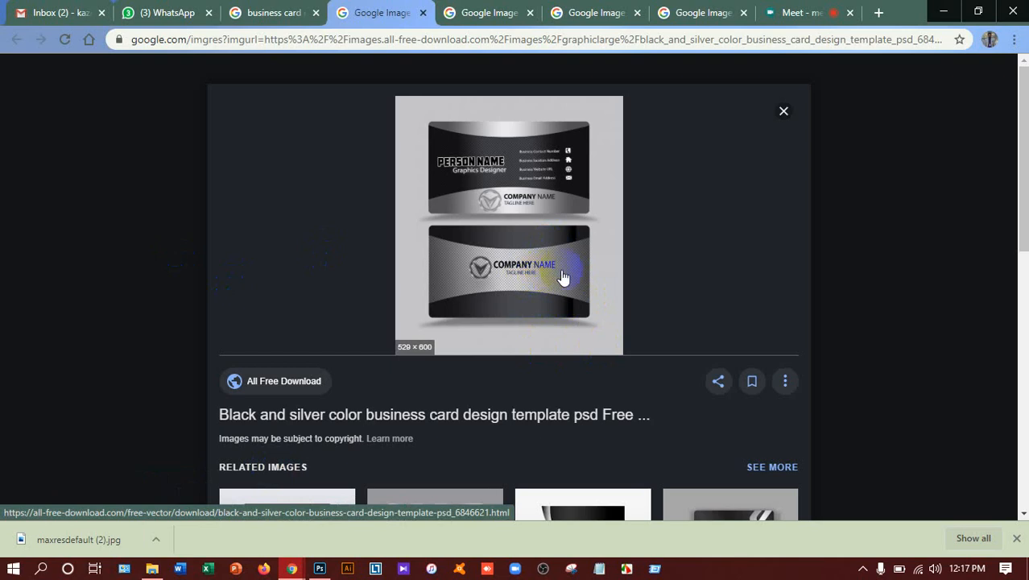
key("alt+Tab")
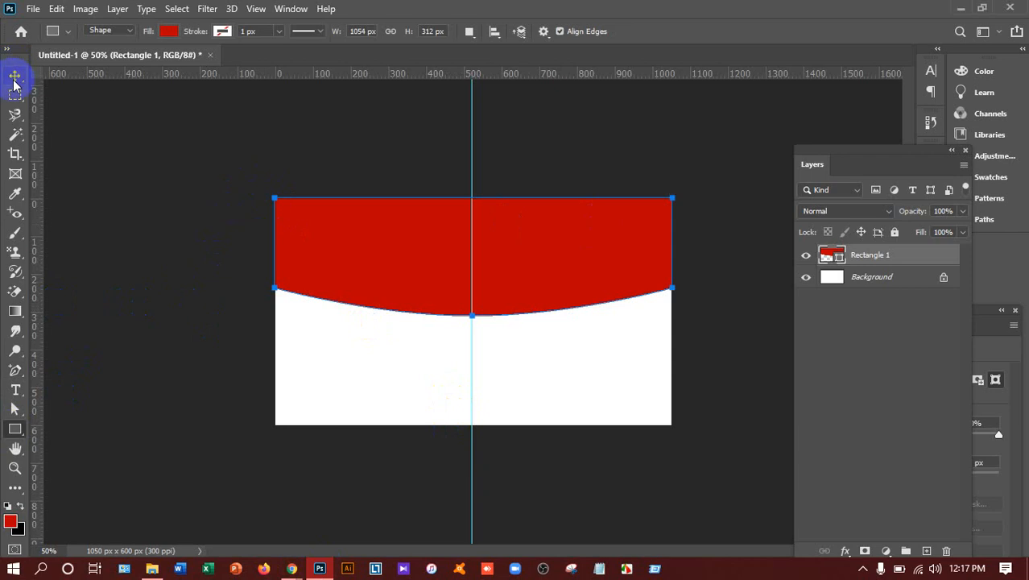
left_click(14, 77)
left_click(15, 429)
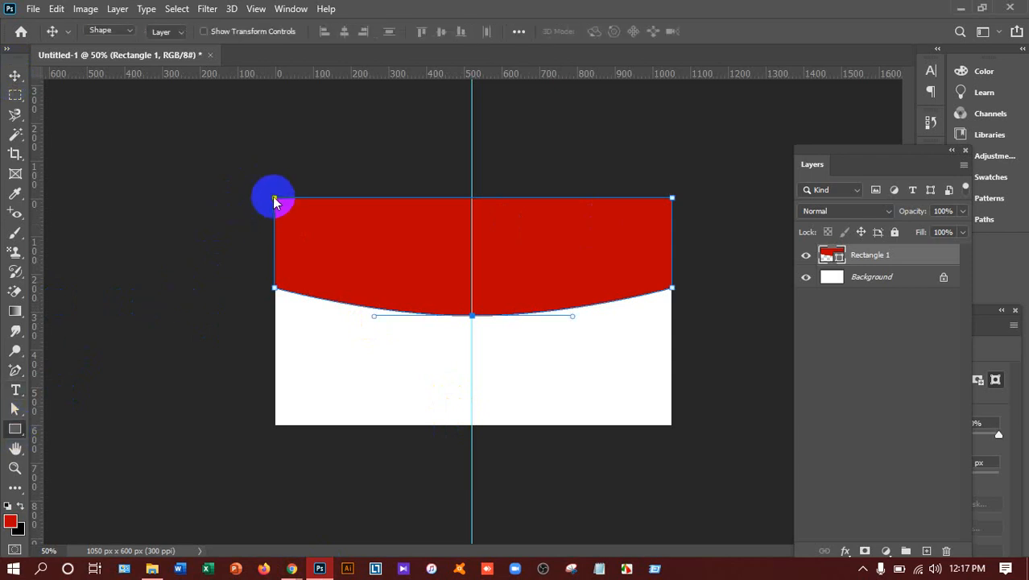
left_click_drag(273, 198, 673, 425)
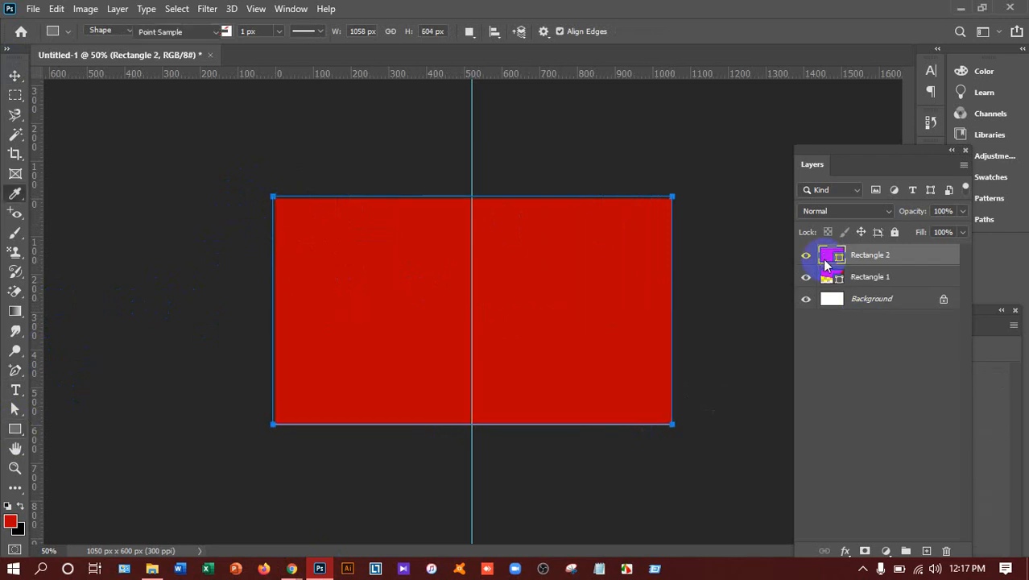
- Change the fill of Rectangle 2 to a light neutral gray
double_click(825, 261)
left_click_drag(757, 269, 619, 201)
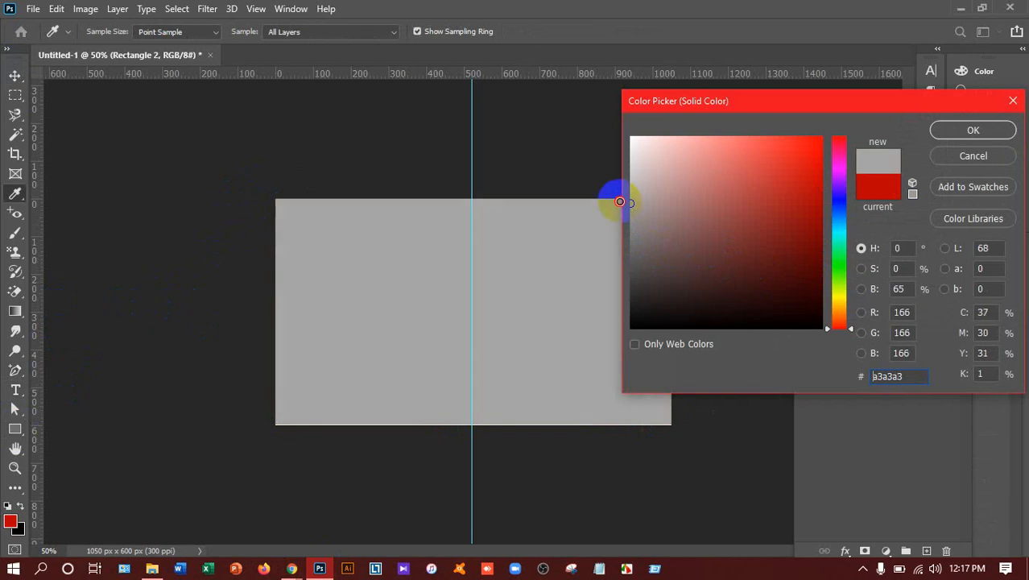
left_click(973, 132)
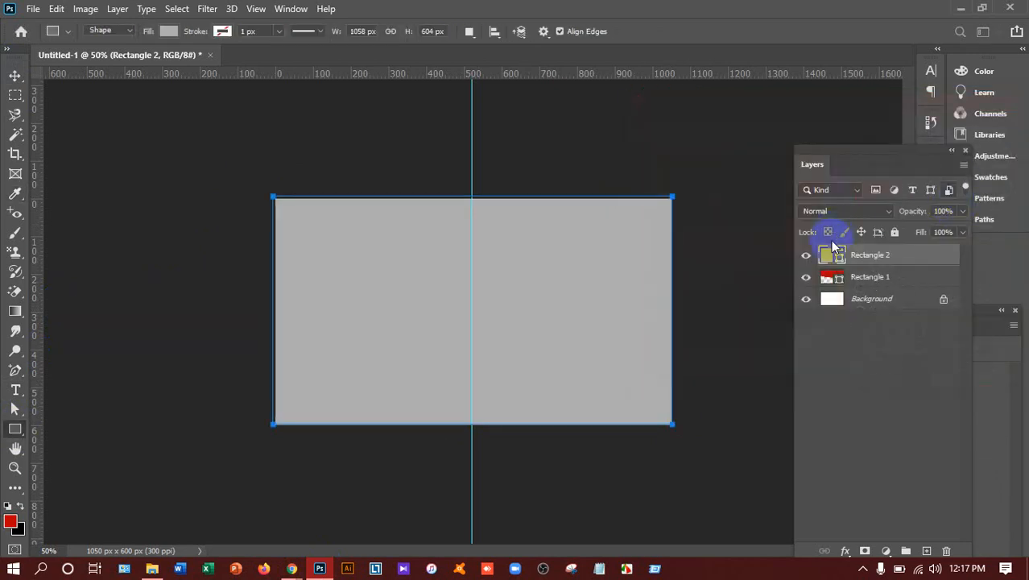
- Enable the Pattern Overlay effect in the Layer Style settings of Rectangle 2
right_click(829, 259)
left_click(840, 264)
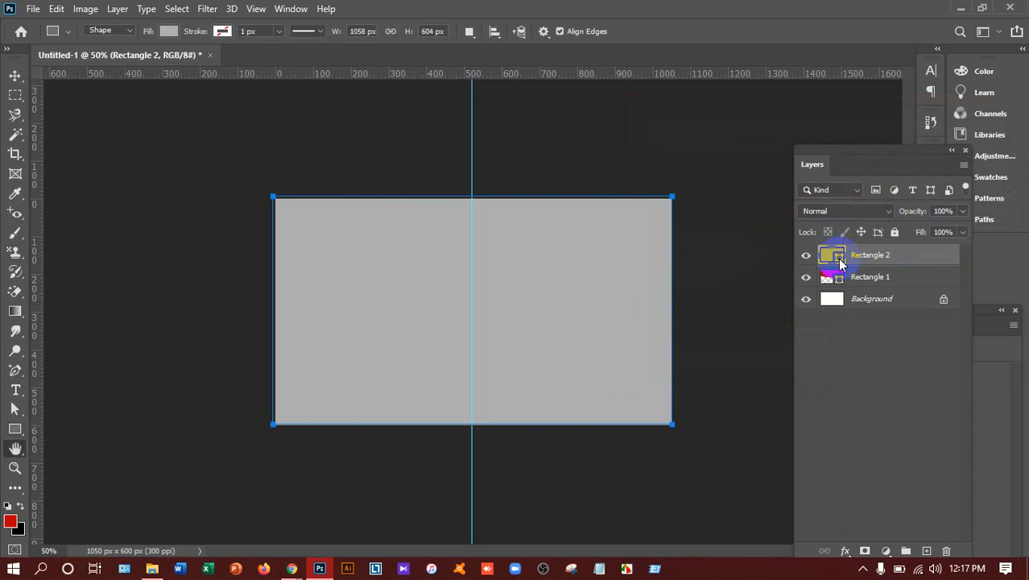
double_click(840, 264)
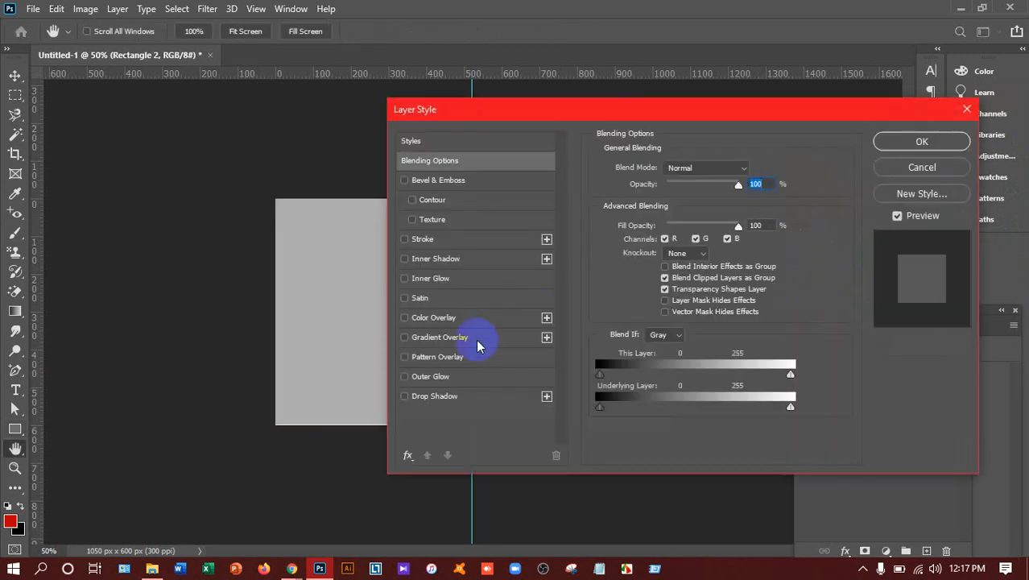
left_click(432, 358)
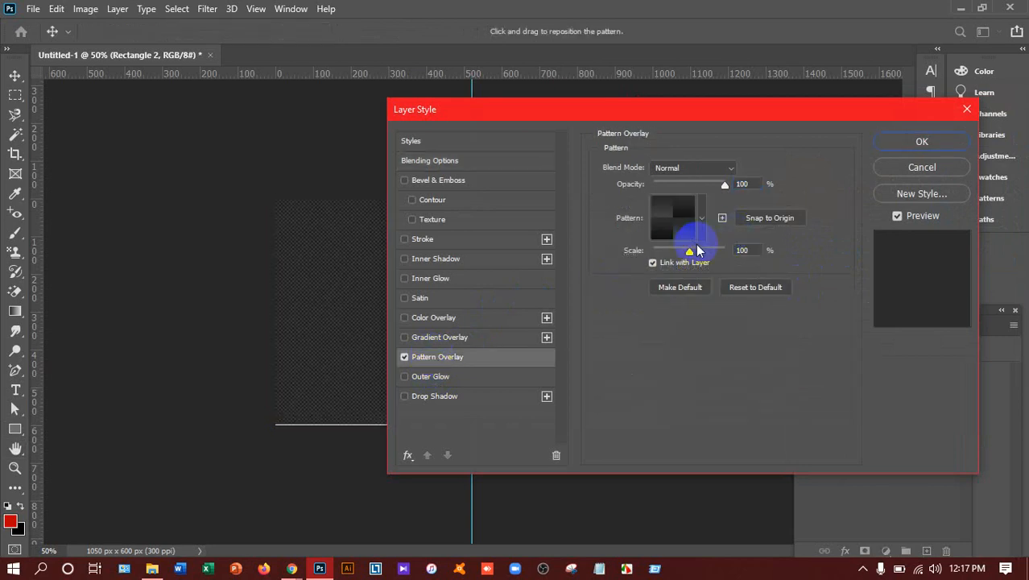
- Apply a pattern from the wg_carbon_fiber_patterns set to Rectangle 2 and move its layer below Rectangle 1
left_click(697, 223)
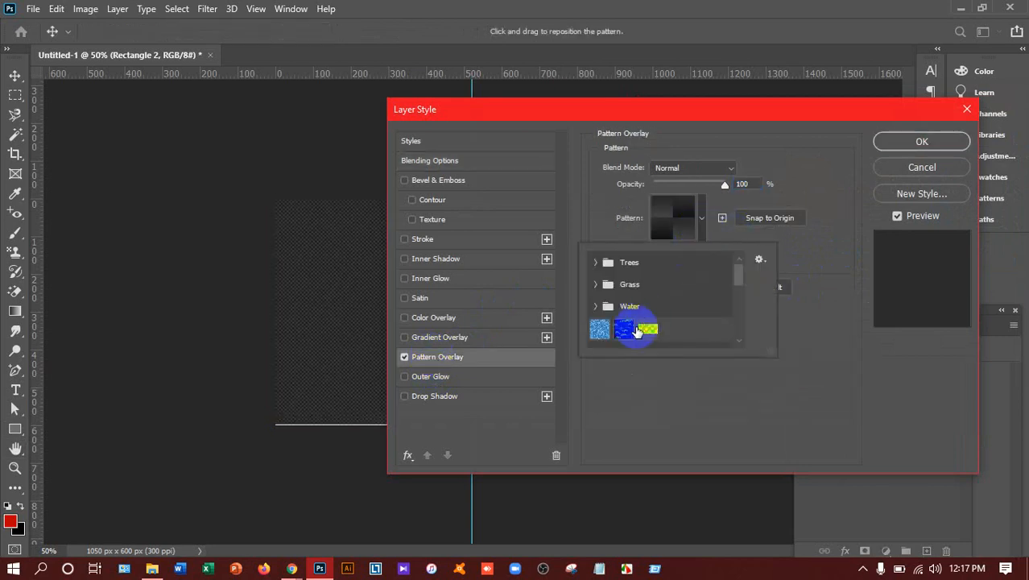
scroll(650, 302, "down", 4)
scroll(649, 313, "down", 5)
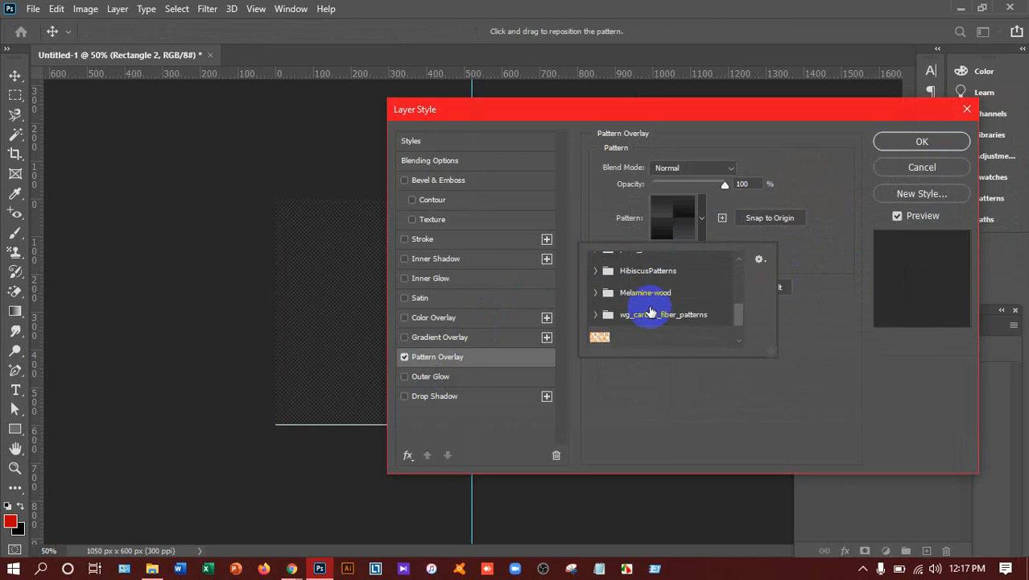
left_click(596, 269)
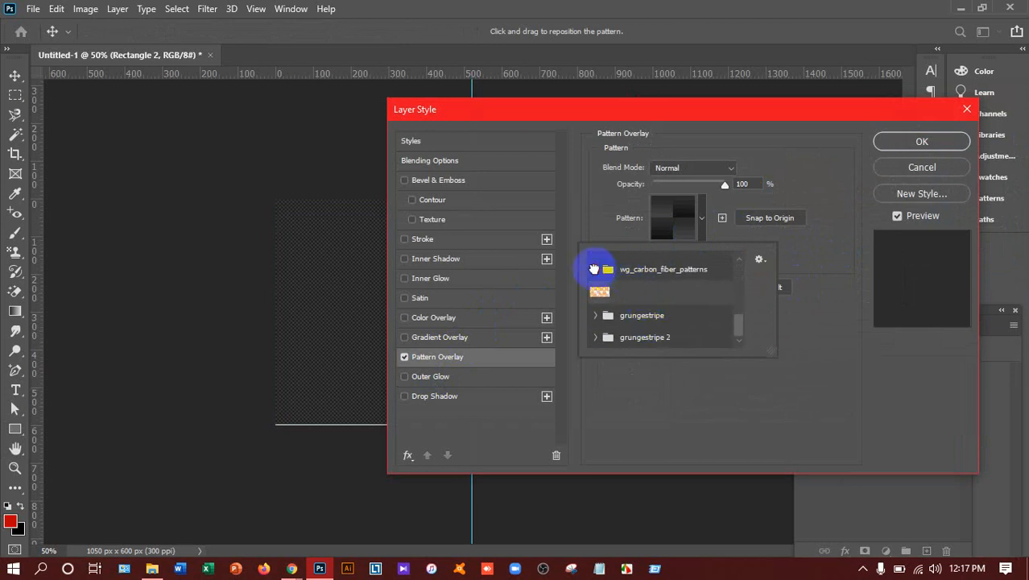
left_click(690, 295)
left_click(691, 295)
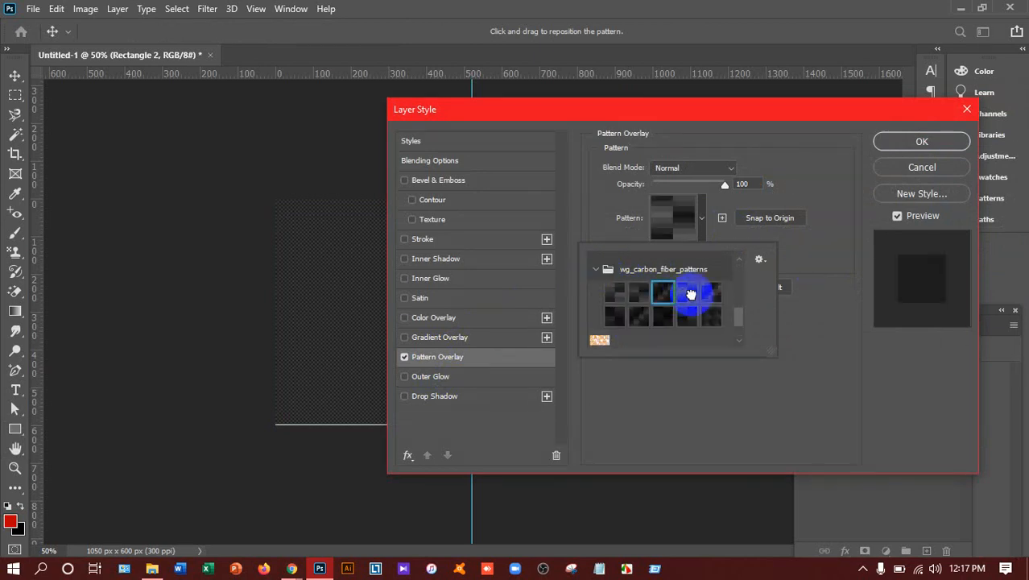
left_click(688, 314)
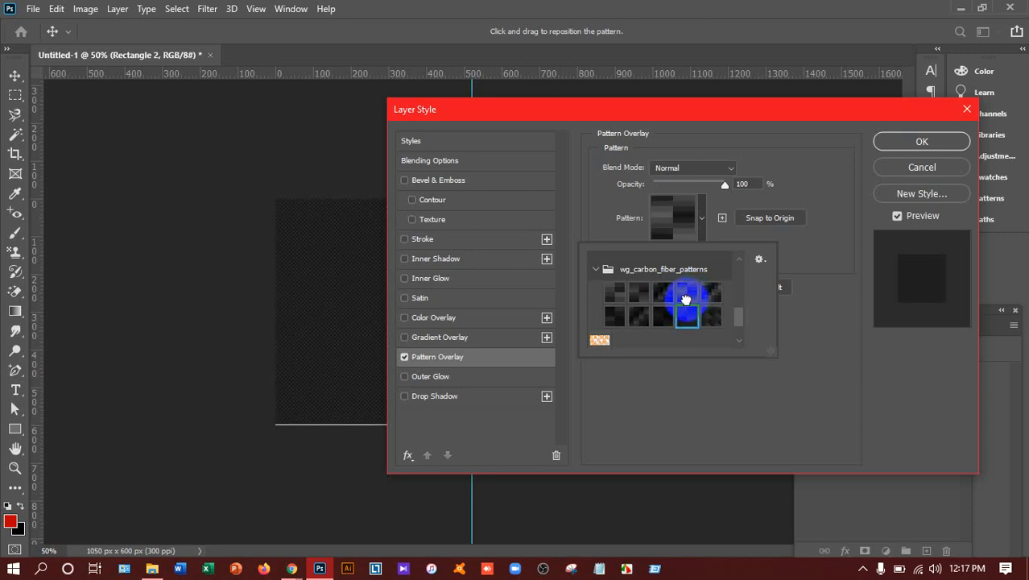
left_click(688, 296)
left_click(923, 153)
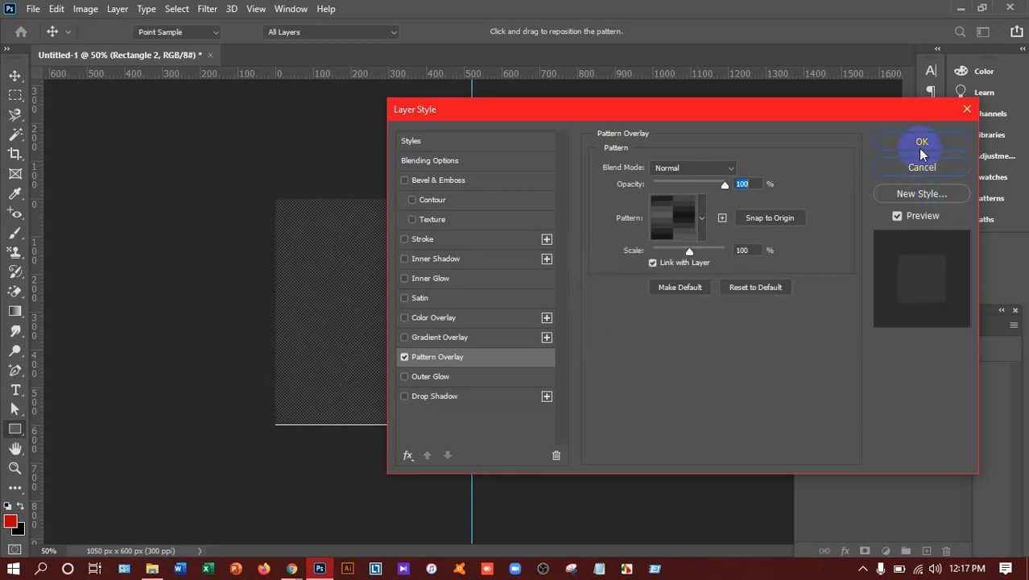
left_click(922, 148)
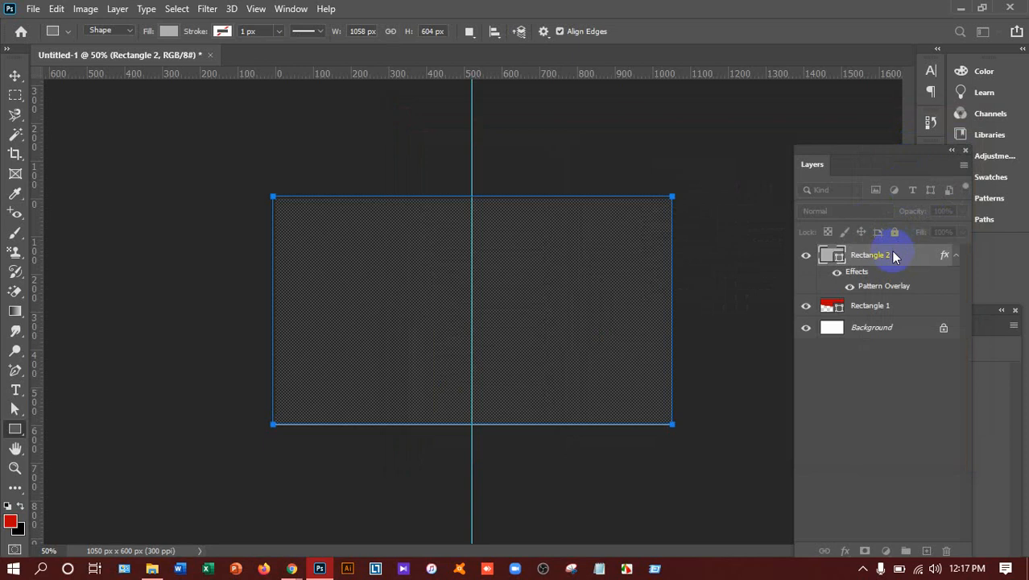
left_click_drag(891, 262, 889, 313)
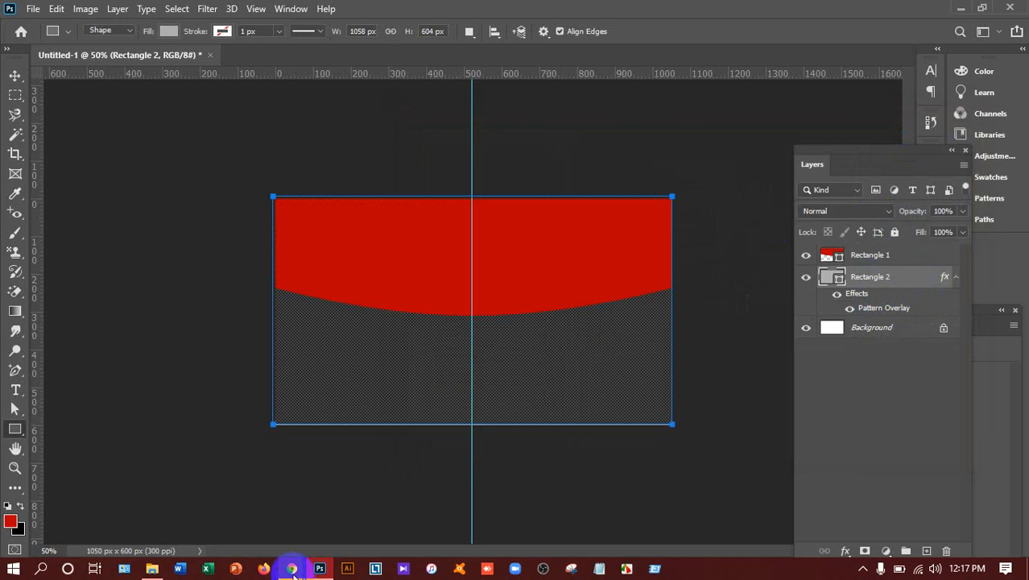
- View the green-and-white portrait card reference in Chrome, return to Photoshop and close the open card document
mouse_move(291, 563)
left_click(239, 491)
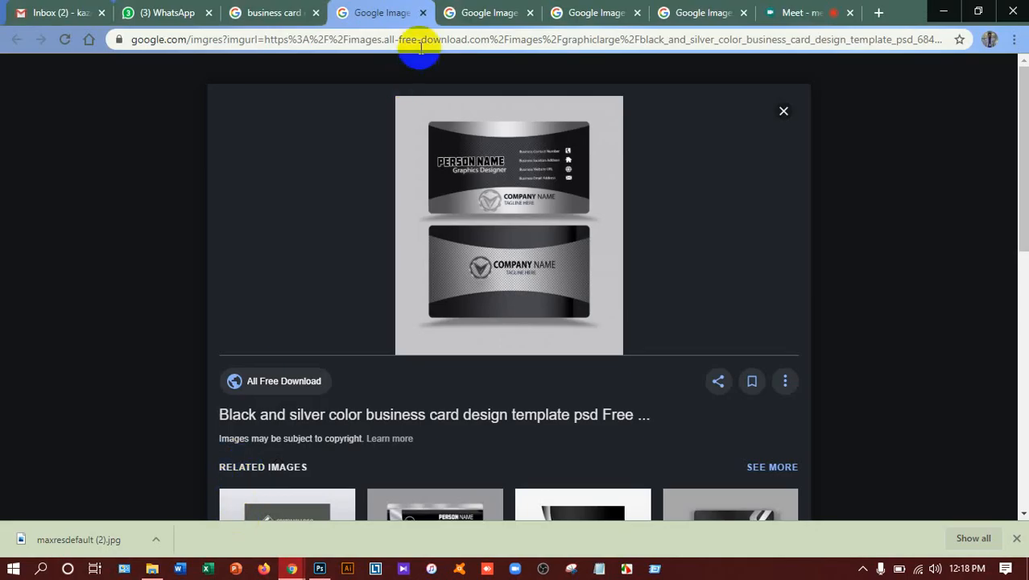
left_click(495, 13)
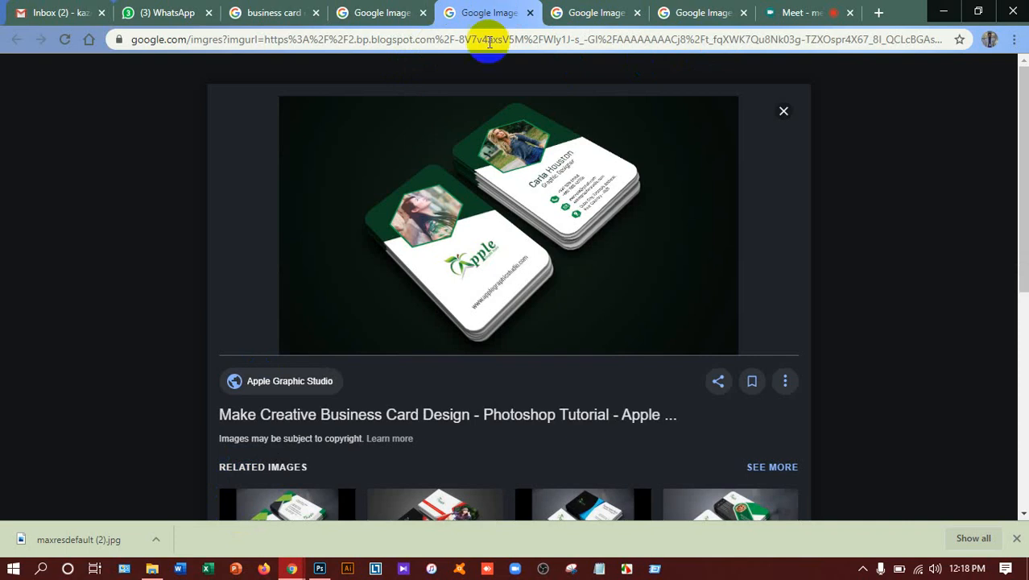
left_click(319, 567)
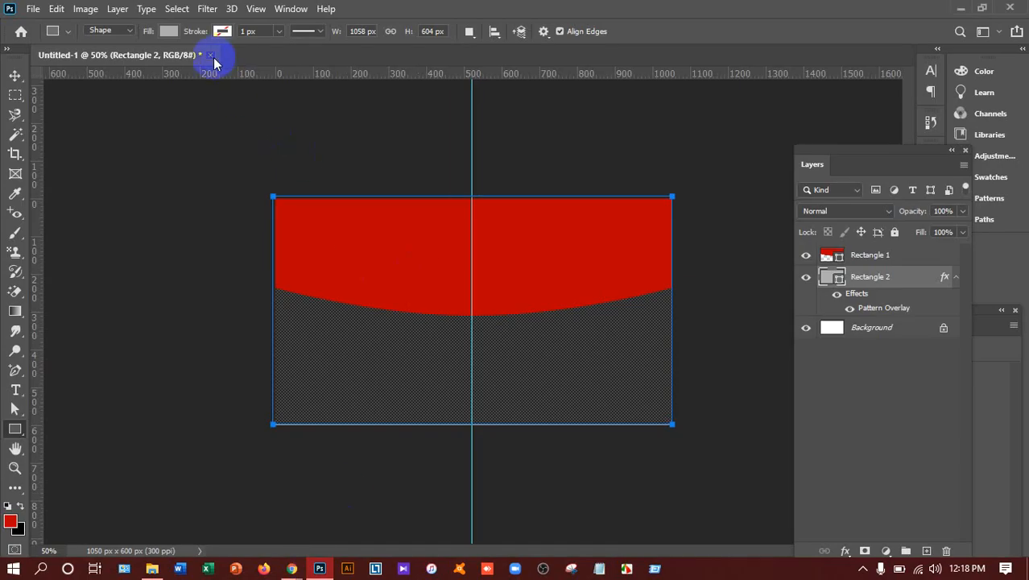
left_click(211, 56)
left_click(495, 226)
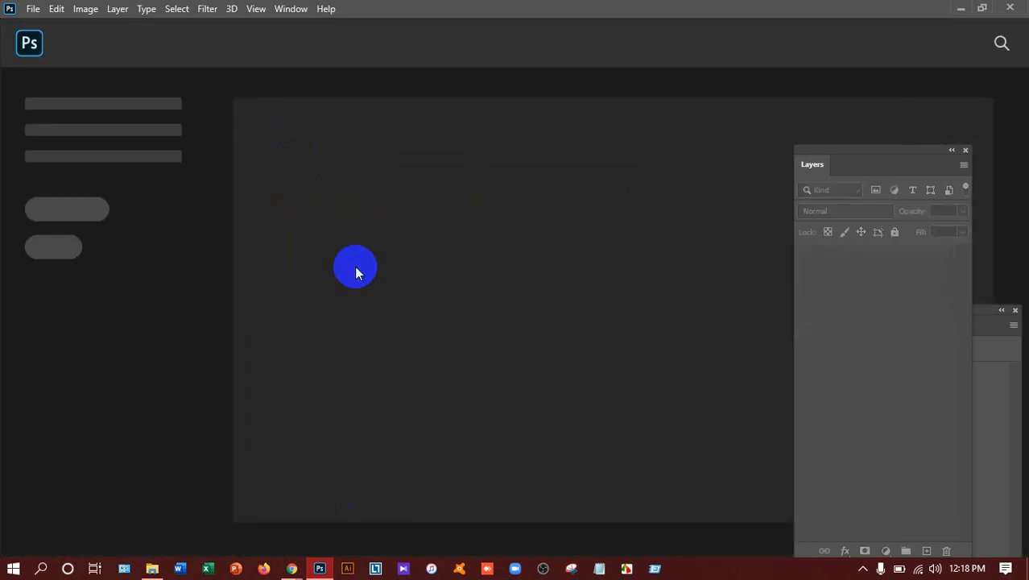
- Start a new portrait document 2 pixels wide and 4 pixels high with a resolution of 300 pixels/inch
key("ctrl+n")
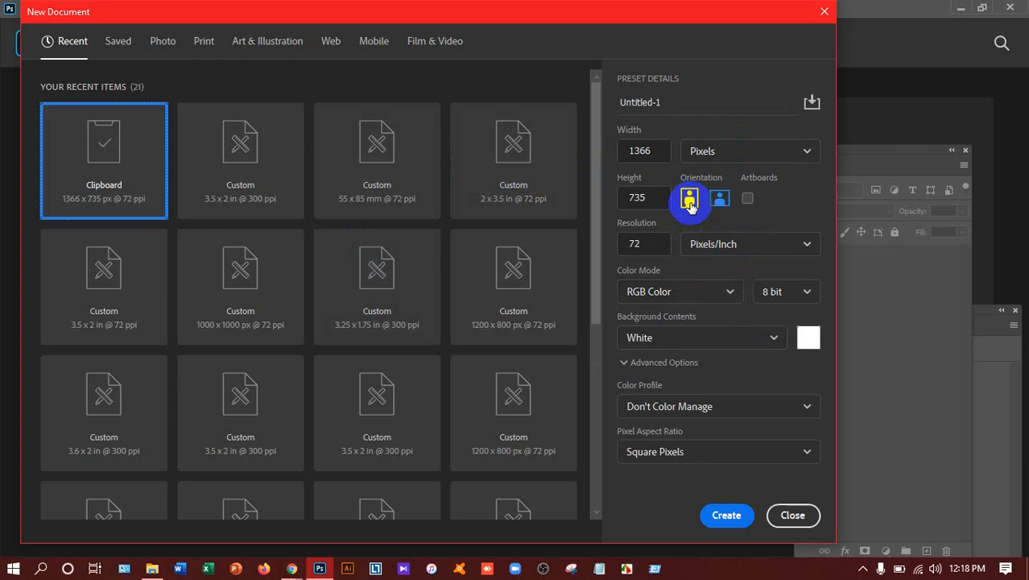
left_click(620, 150)
left_click_drag(659, 151, 604, 151)
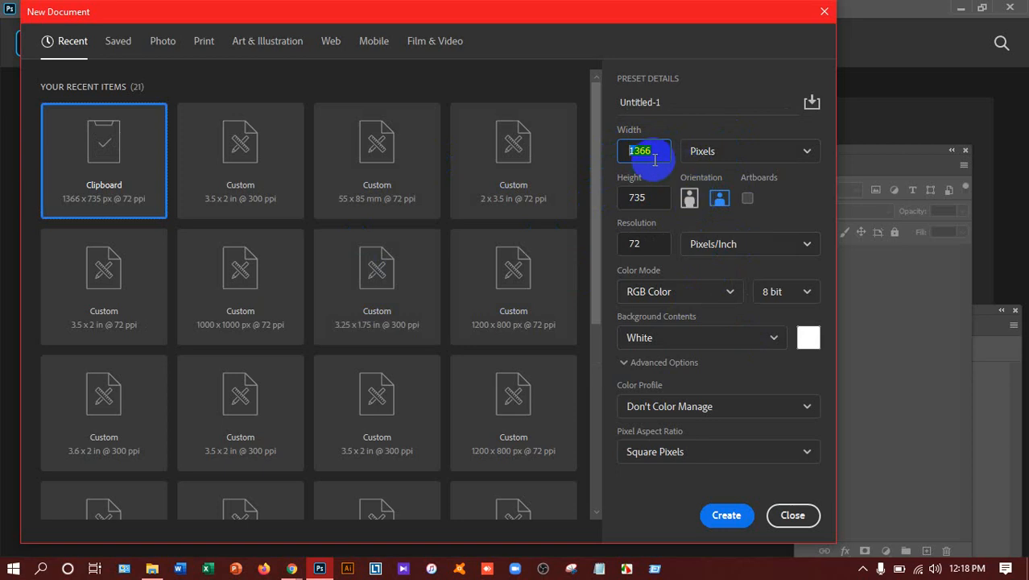
type("2")
left_click_drag(659, 198, 623, 196)
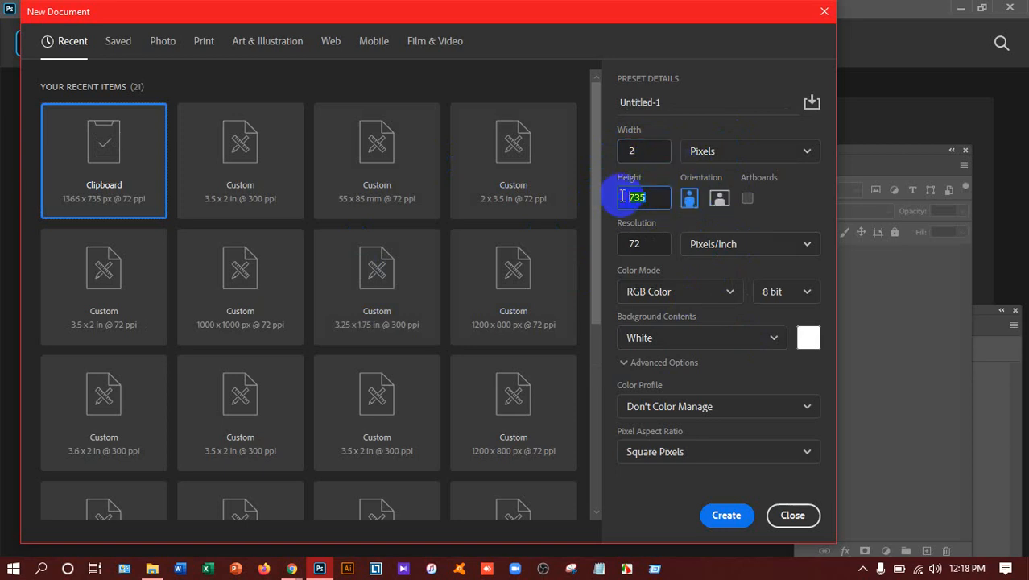
left_click_drag(655, 242, 634, 243)
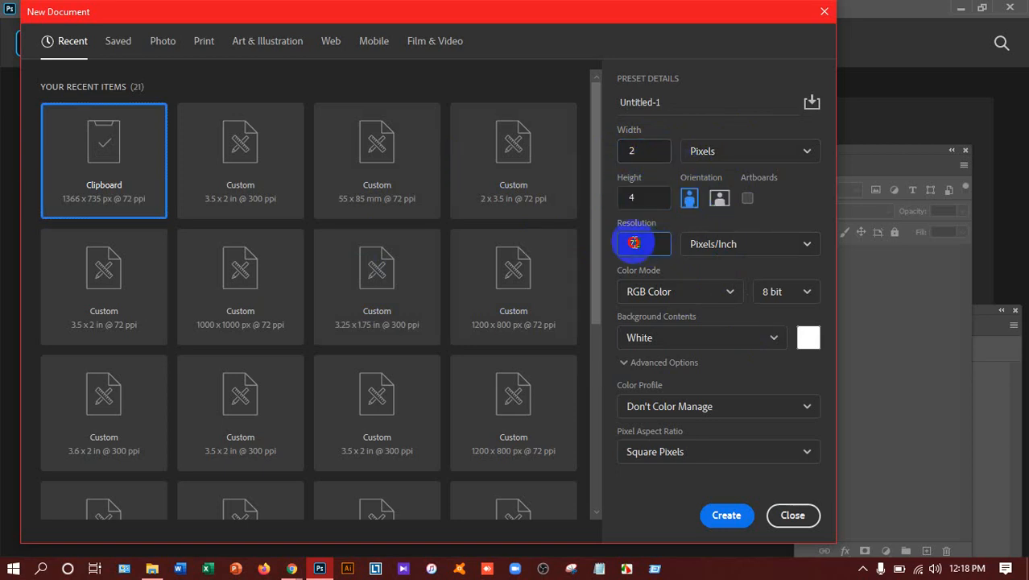
left_click(633, 244)
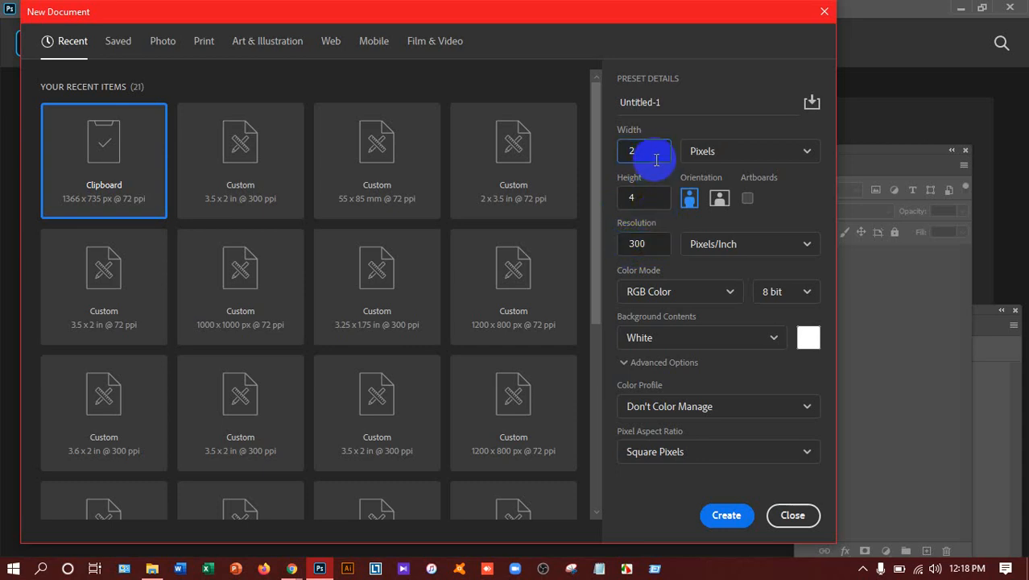
- Try to set the new document's height to 3.5 with the unit left at pixels, and create the document
key("Tab")
key("Tab")
key("Tab")
left_click(635, 195)
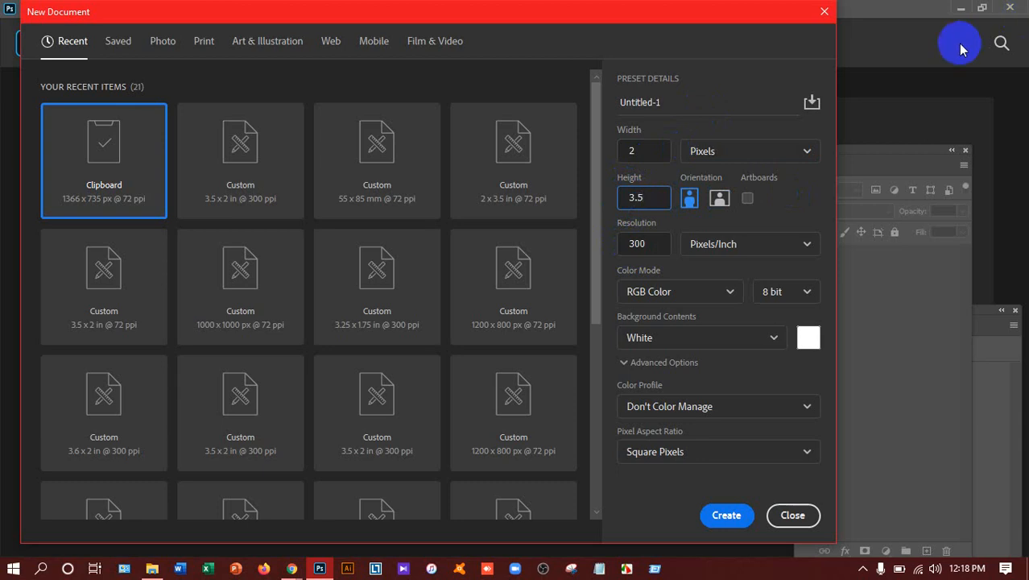
key("Tab")
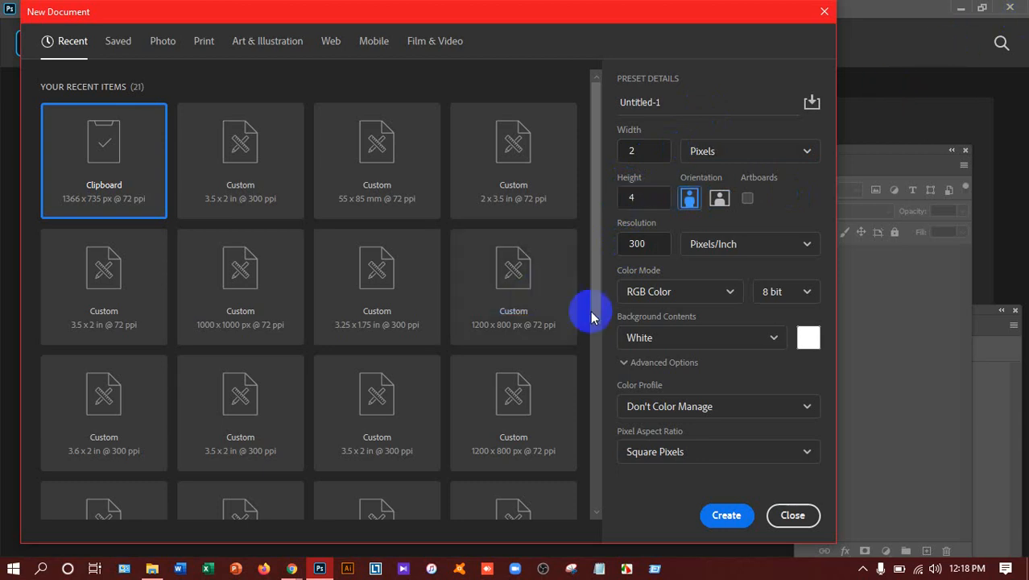
key("Tab")
key("Tab")
key("Tab")
key("Tab")
key("Tab")
key("Tab")
key("Tab")
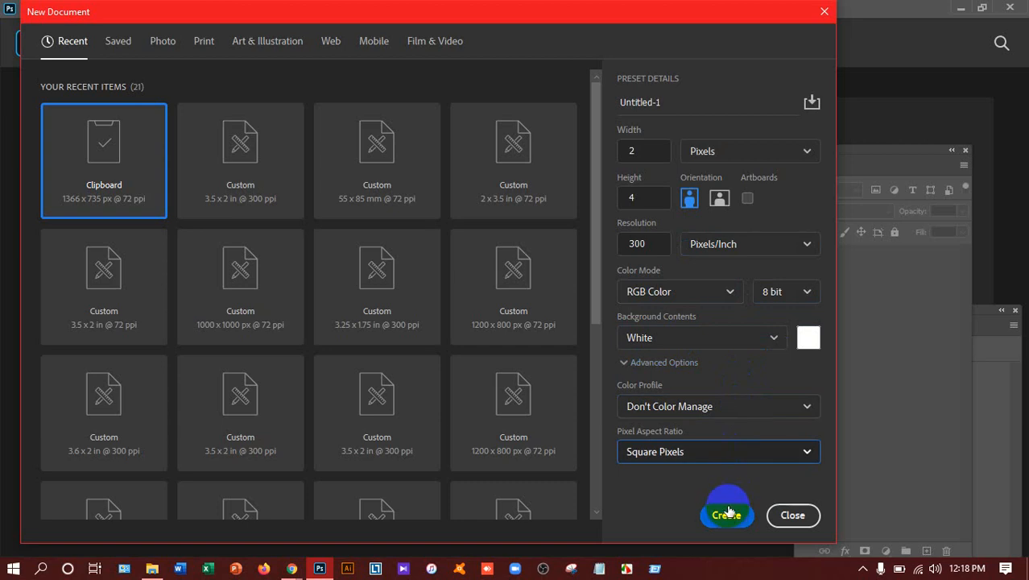
left_click(629, 199)
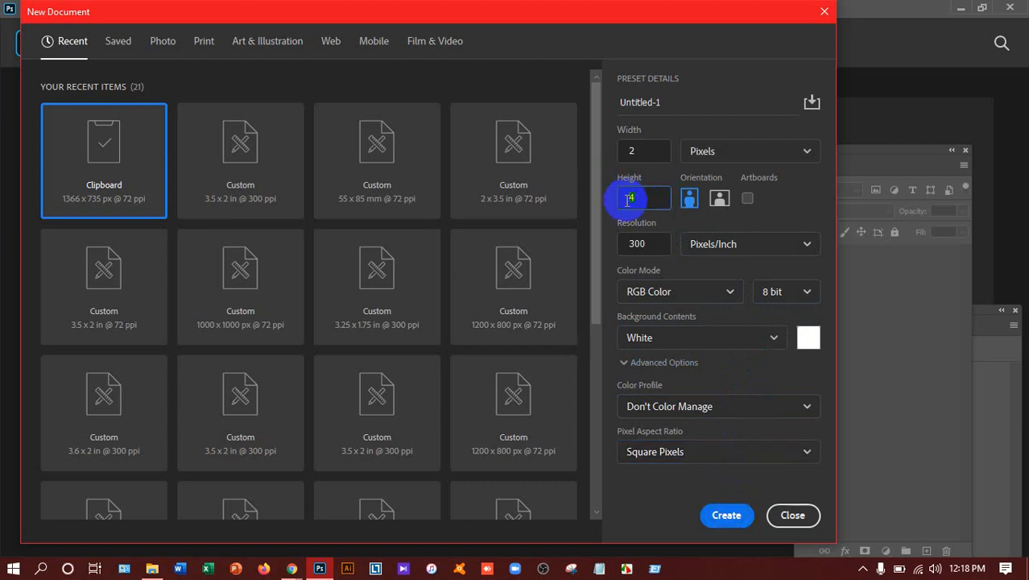
left_click(727, 516)
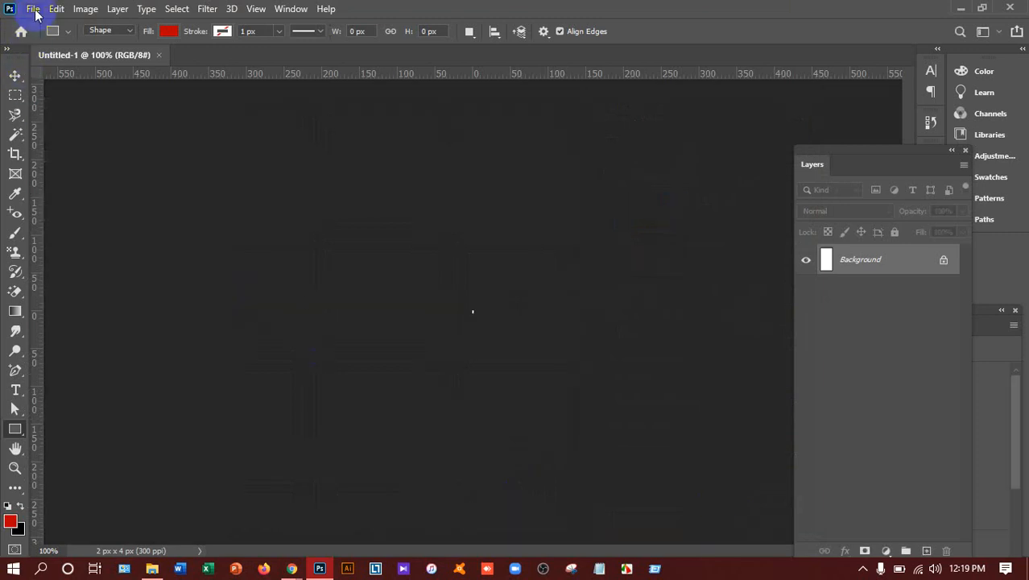
- Create another new document 2 inches wide and 3.5 inches high at 300 pixels/inch
left_click(51, 12)
left_click(42, 25)
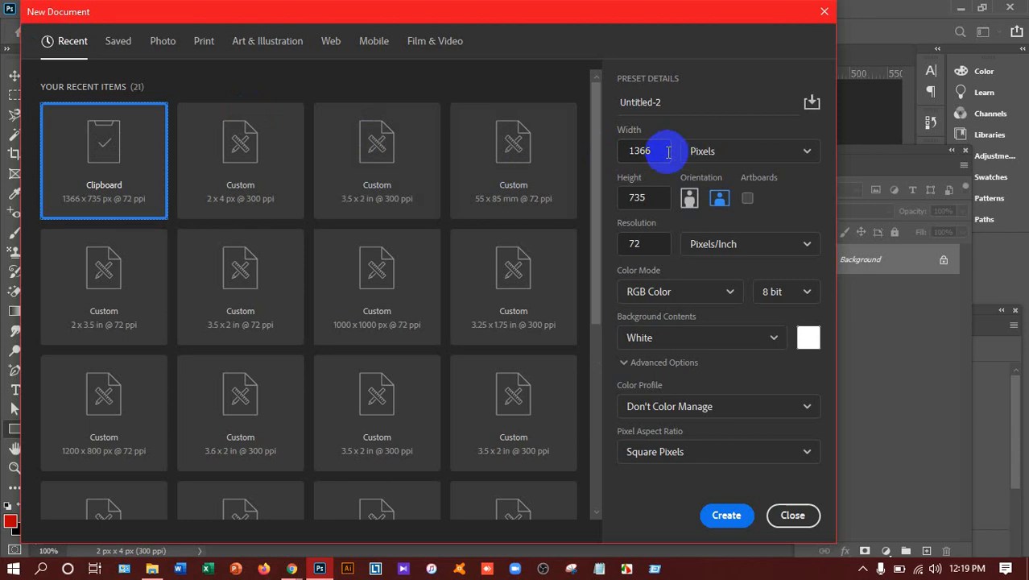
left_click(702, 152)
left_click(712, 207)
left_click(654, 153)
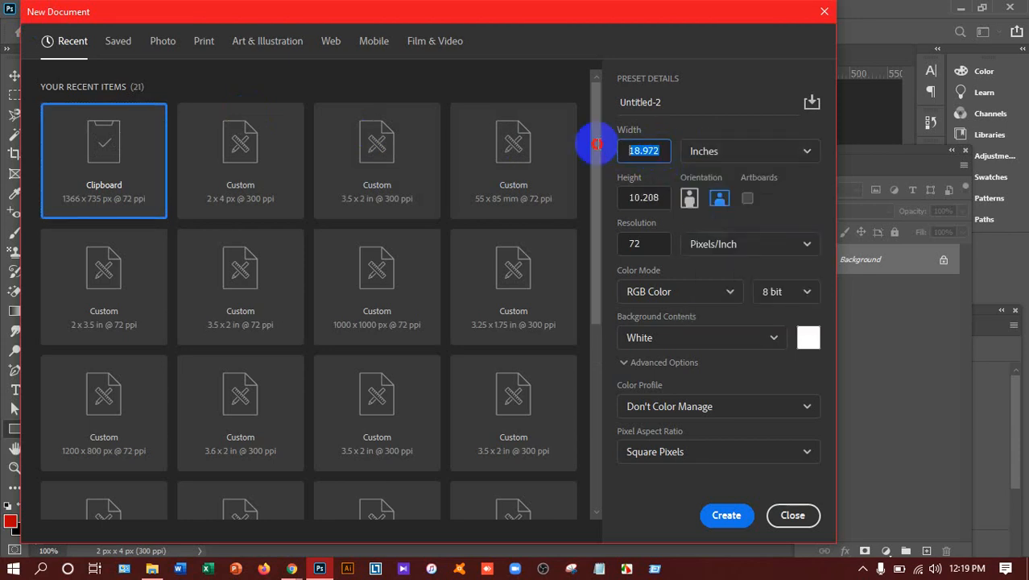
type("2")
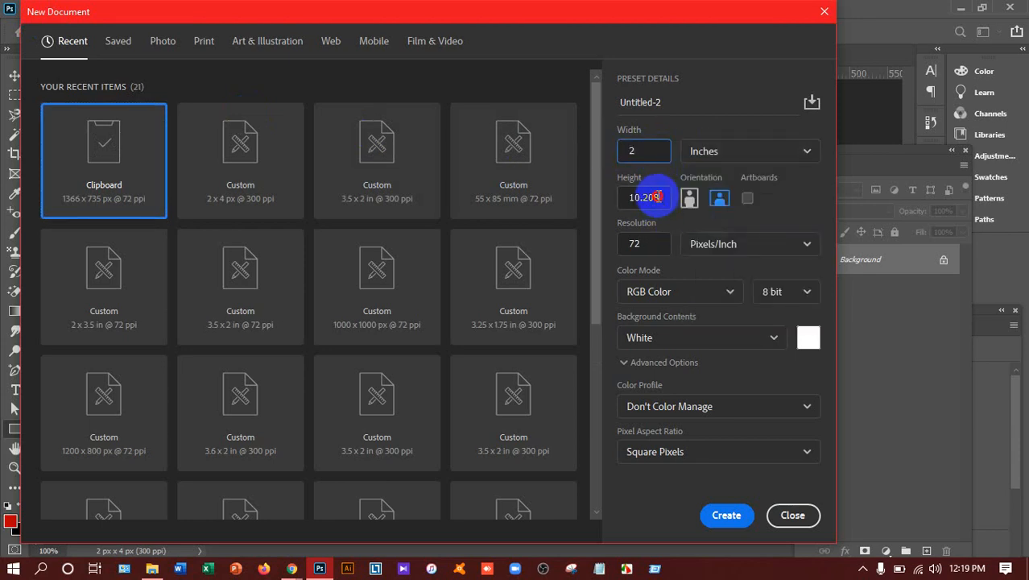
left_click(653, 197)
type("3.5")
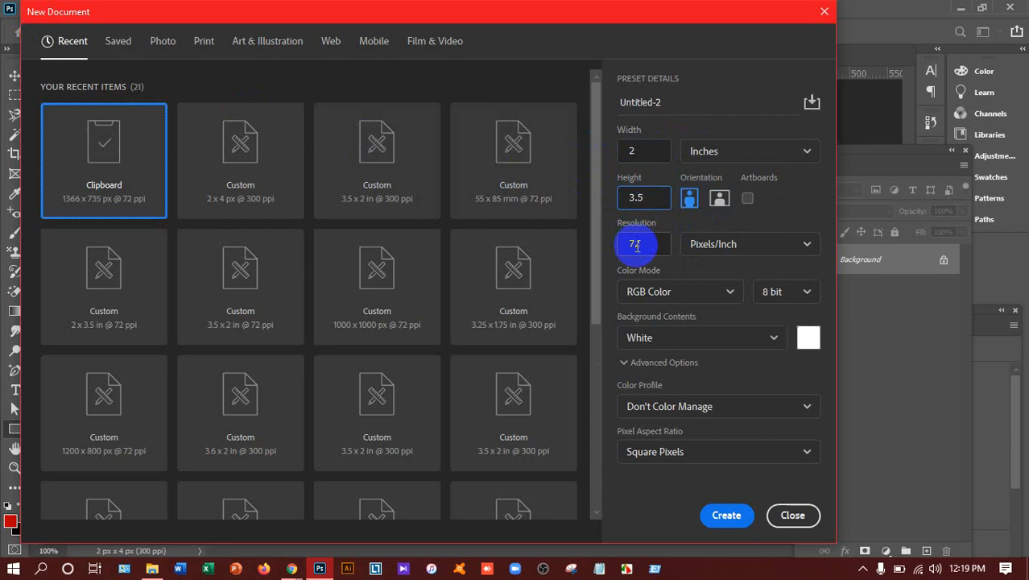
left_click_drag(637, 245, 608, 243)
type("300")
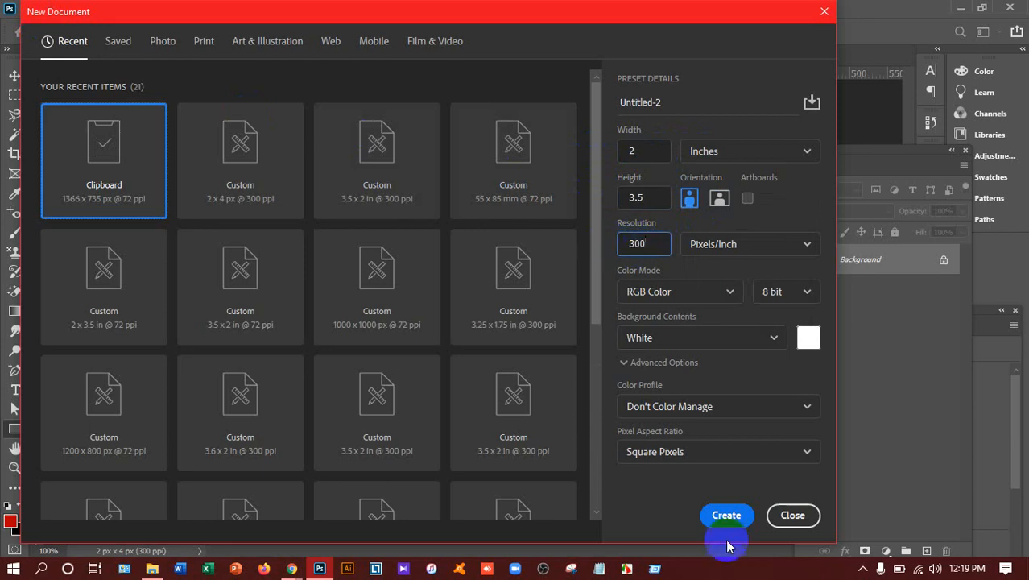
left_click(726, 514)
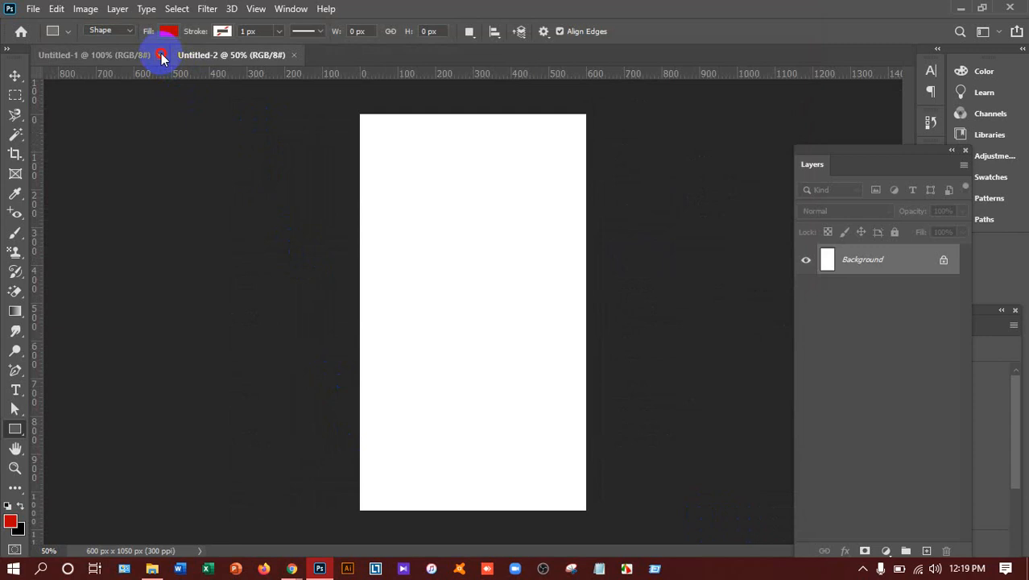
- Close the 2 × 4 px document and draw a red rounded rectangle about 603 × 1053 px covering the whole portrait card
left_click(159, 55)
key("ctrl+minus")
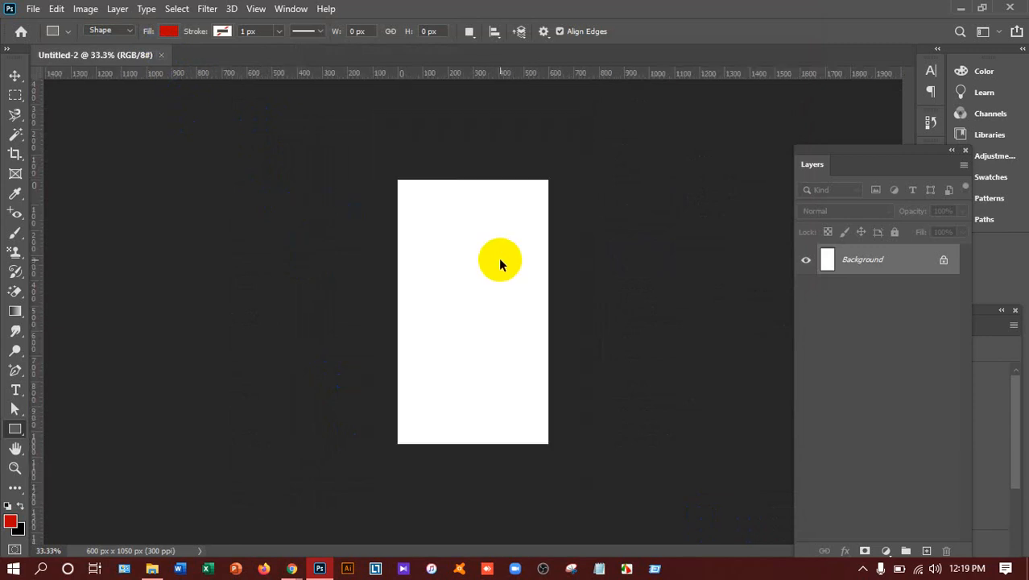
right_click(16, 433)
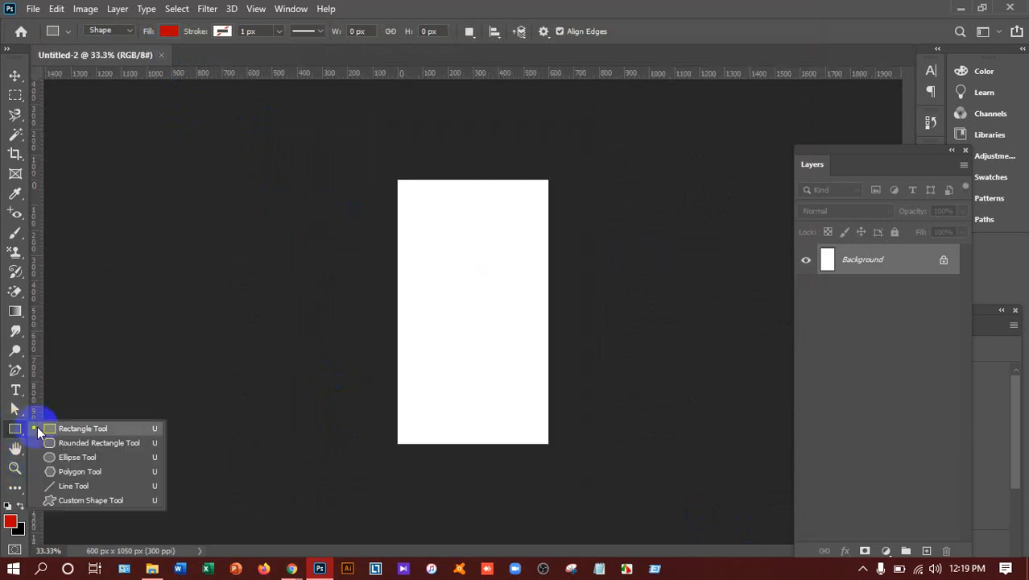
left_click(55, 442)
left_click_drag(402, 186, 548, 443)
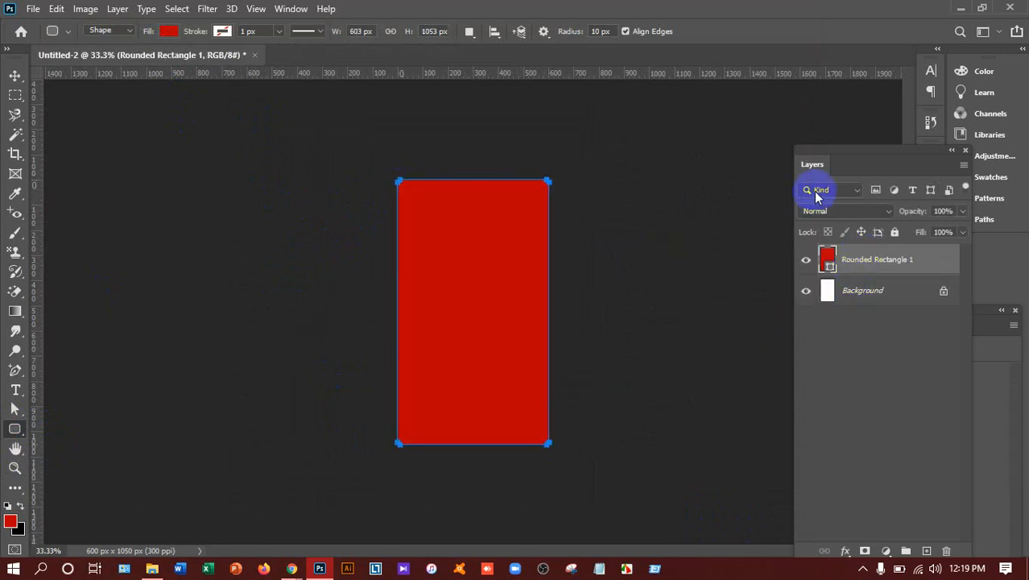
left_click_drag(874, 153, 758, 120)
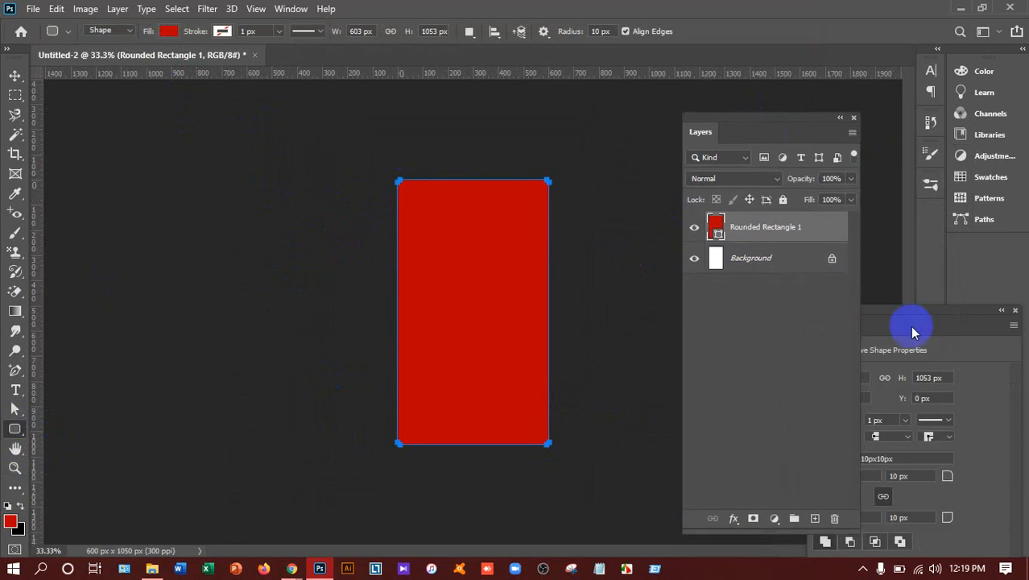
- Set all four corner radii of the red rounded rectangle to 50 px
left_click_drag(912, 329, 807, 221)
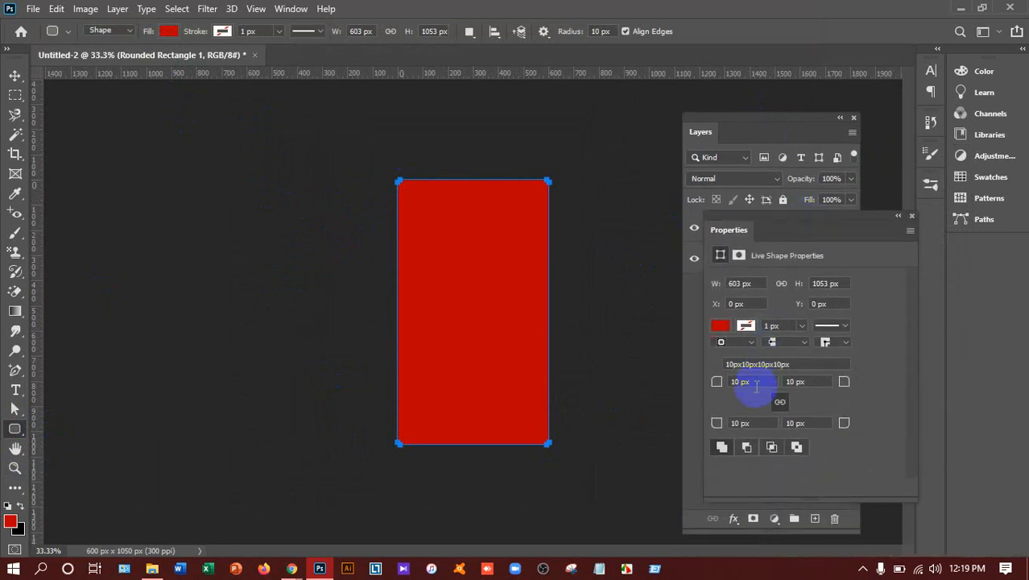
left_click(740, 382)
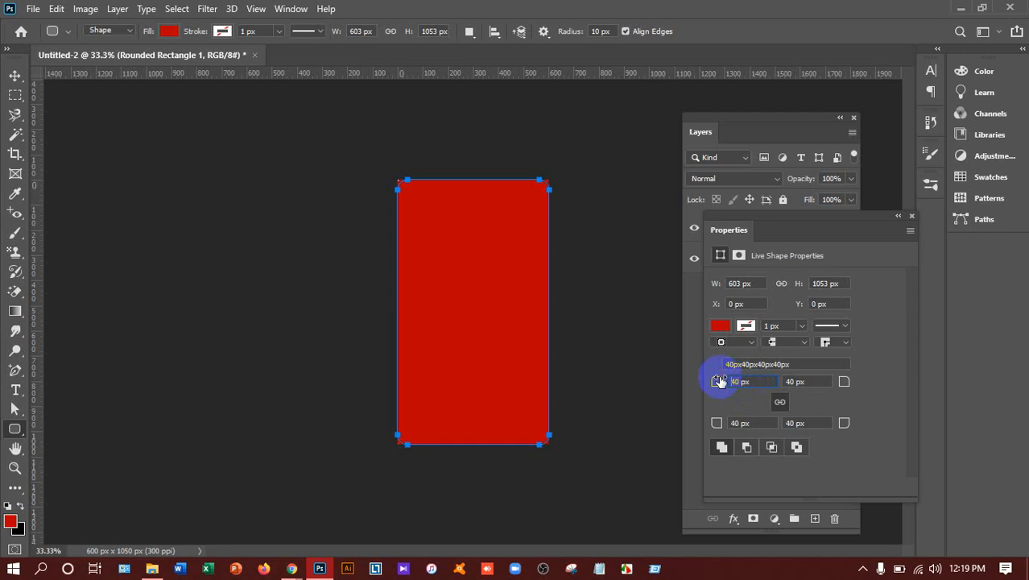
left_click(719, 380)
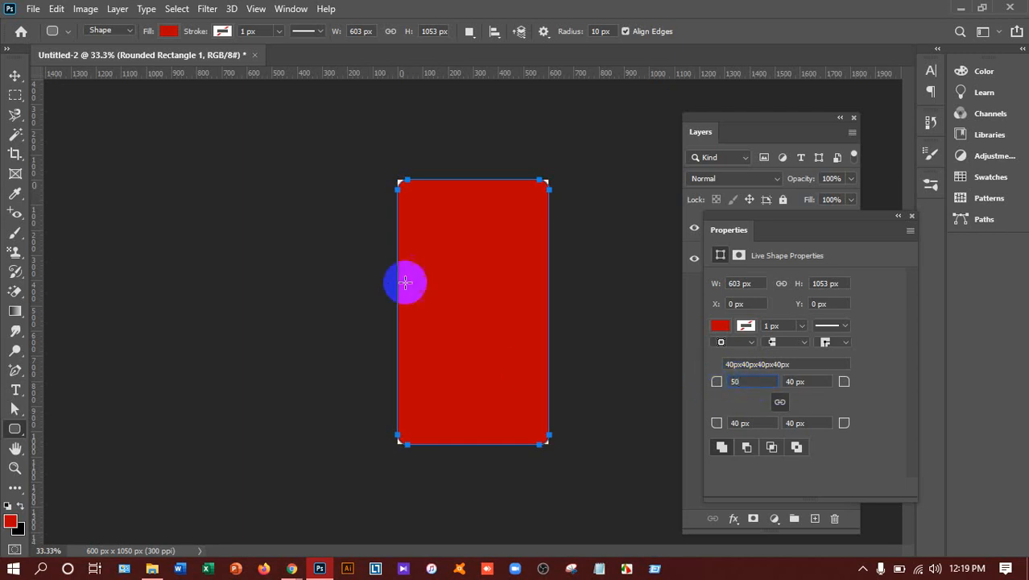
left_click(481, 309)
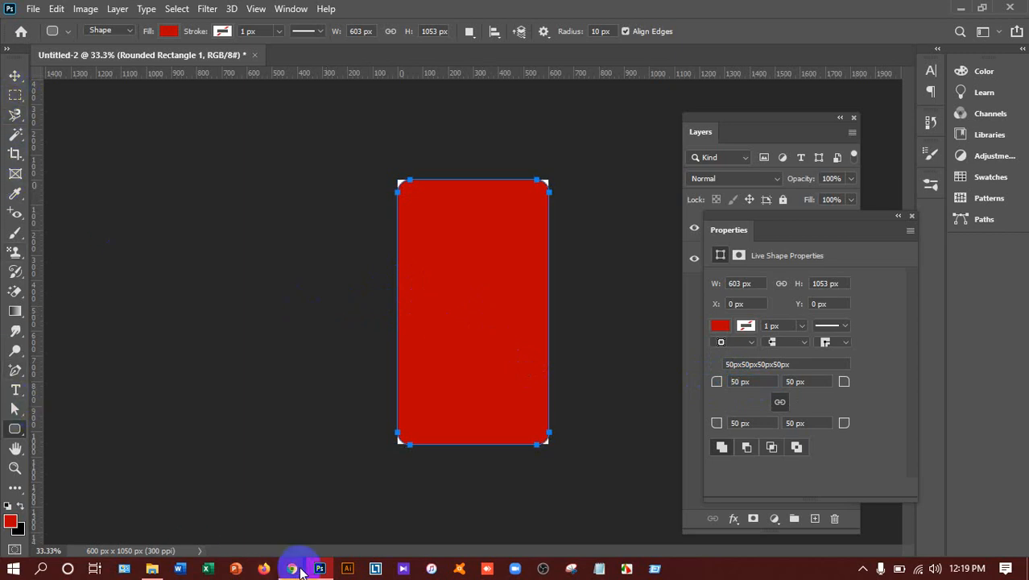
- Check the green-and-white reference card in Chrome, return to Photoshop and fill the rounded rectangle with white
mouse_move(297, 564)
left_click(259, 535)
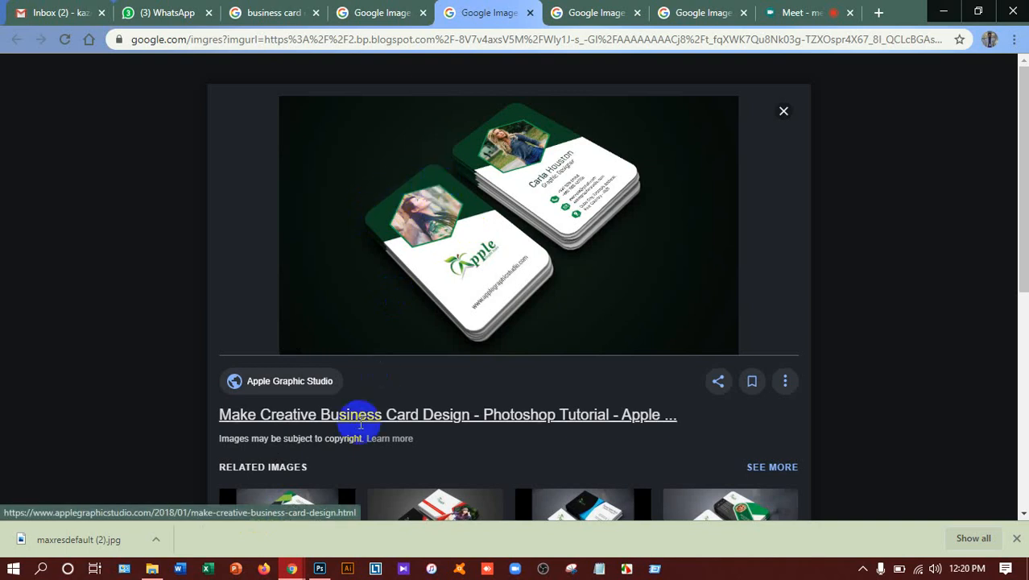
left_click(322, 566)
left_click_drag(14, 430, 70, 432)
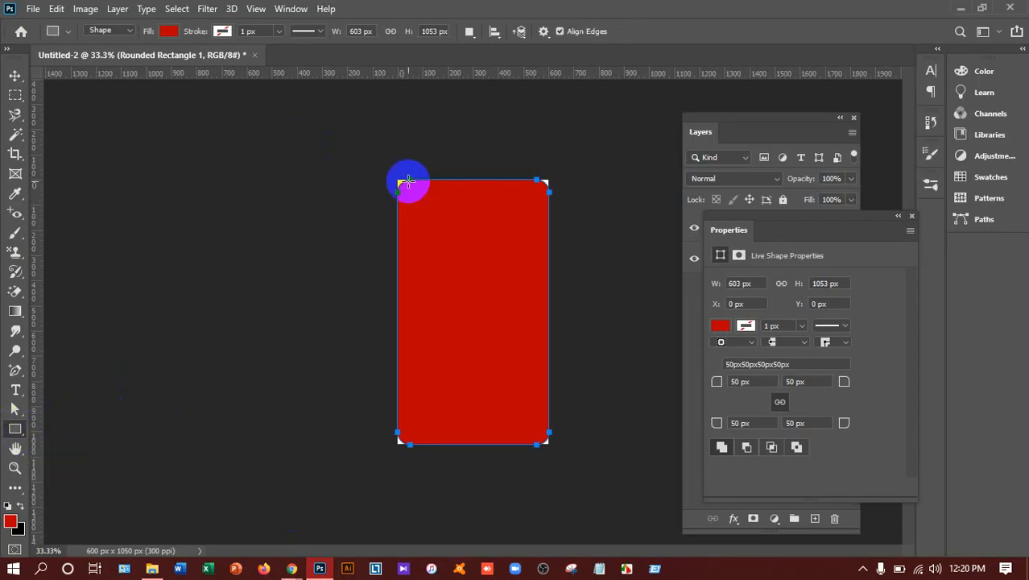
left_click(720, 325)
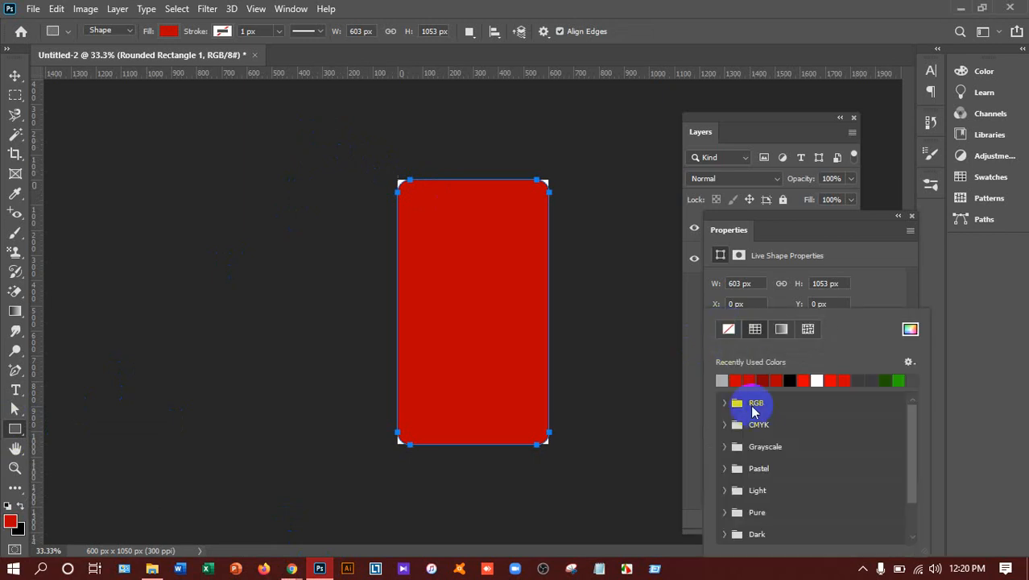
left_click(821, 377)
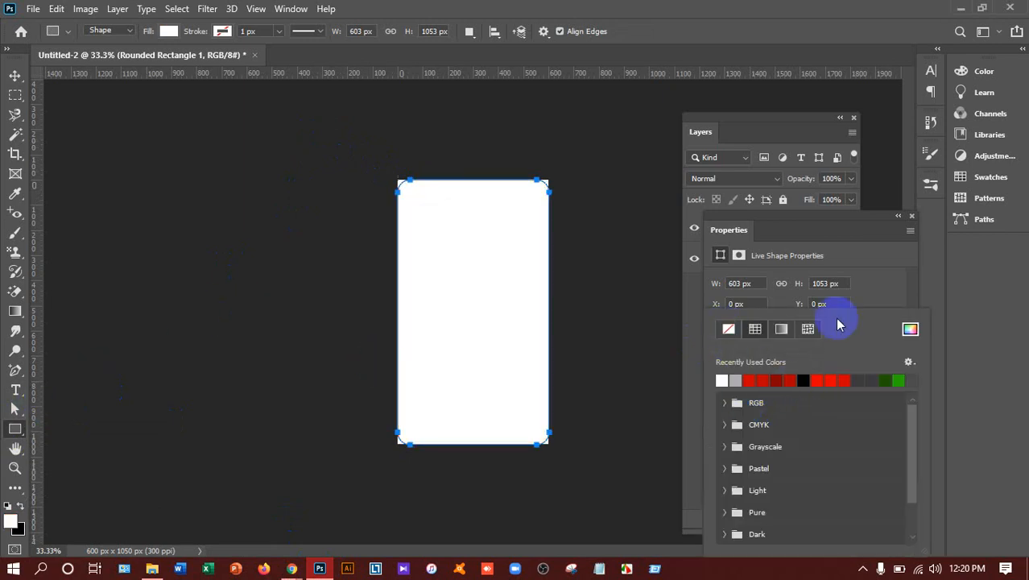
left_click(894, 229)
left_click_drag(901, 230, 1003, 306)
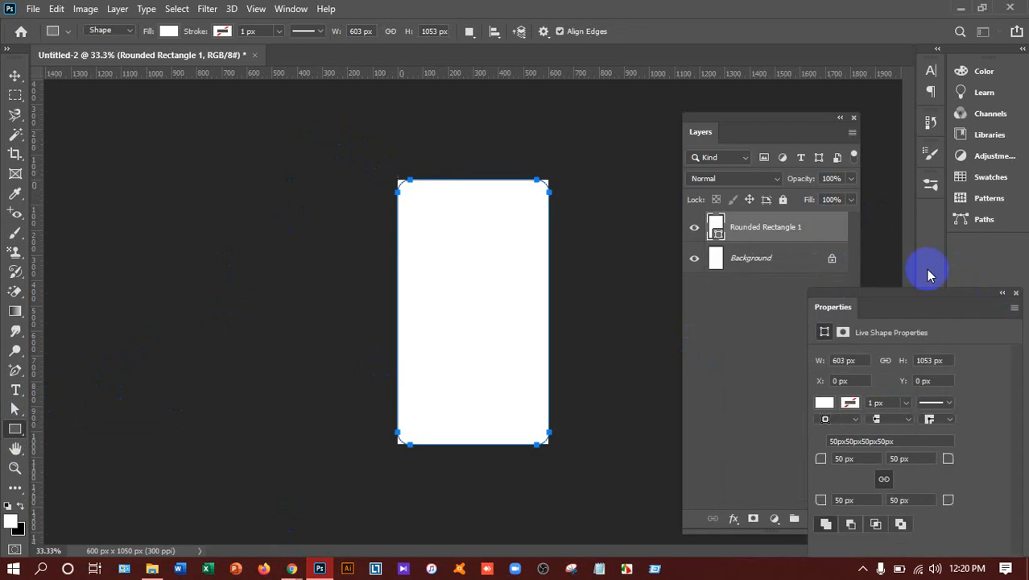
- Draw a red rectangle about 1320 × 675 px across the card's upper half and stack it above the rounded rectangle
left_click(765, 267)
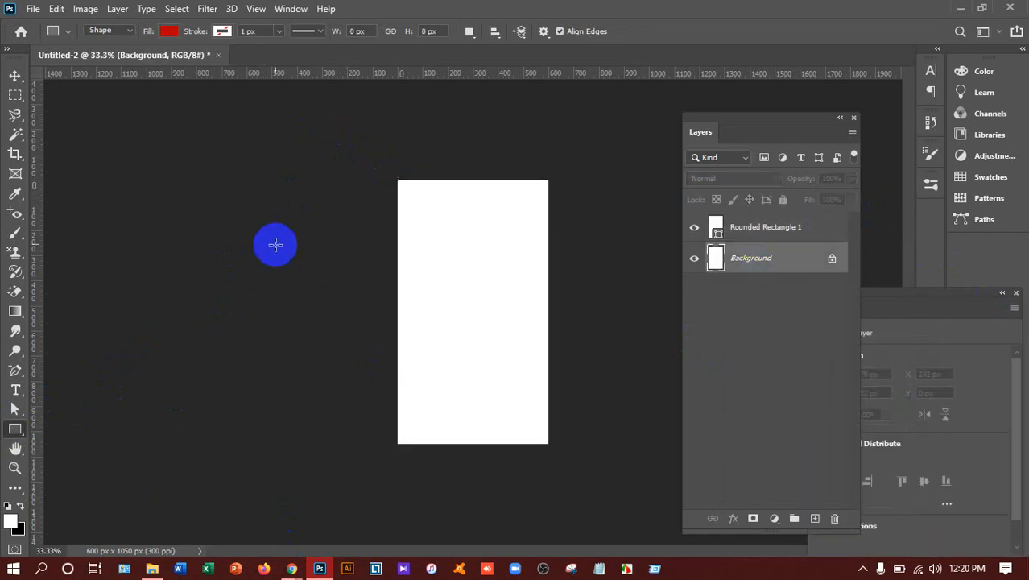
left_click_drag(283, 142, 615, 311)
mouse_move(291, 566)
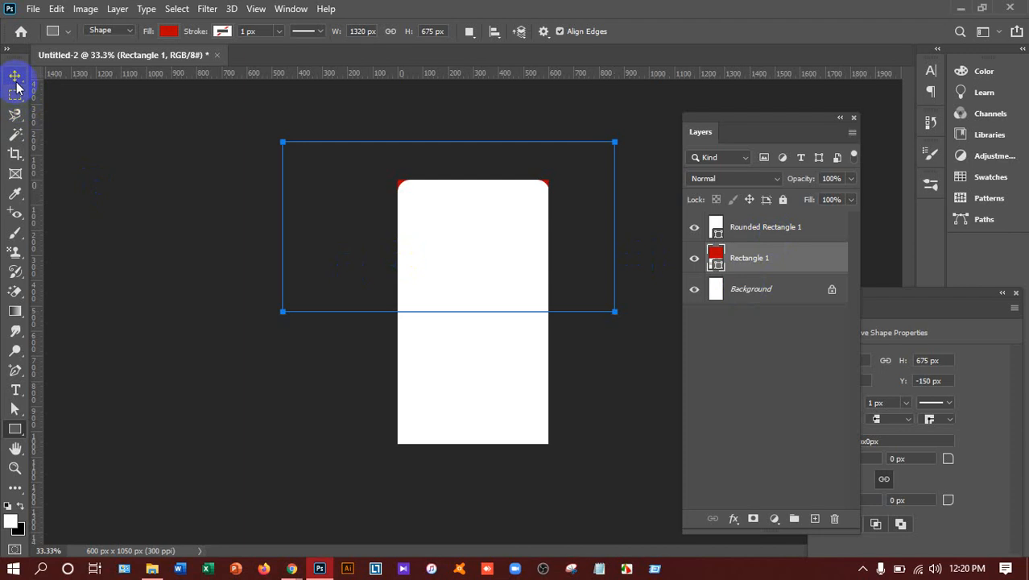
left_click_drag(777, 228, 765, 271)
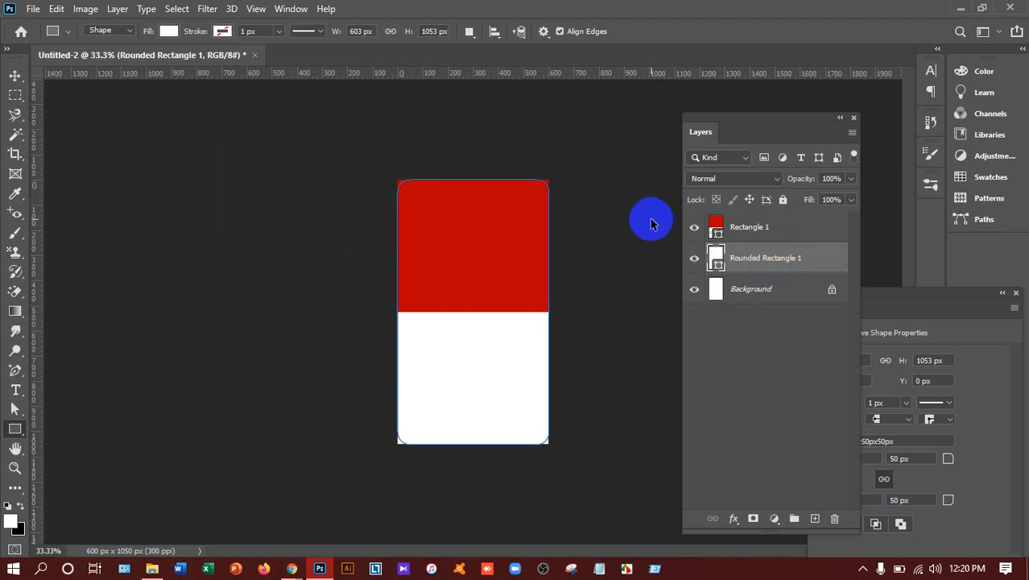
- Rotate the red rectangle about 23.5° and reposition it so its lower edge slants down across the middle of the card
key("ctrl+t")
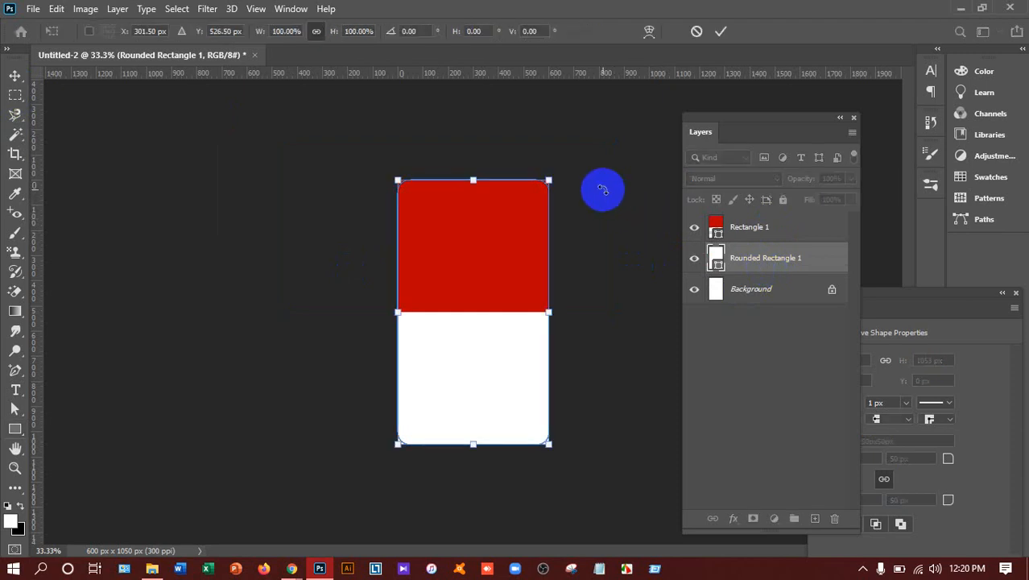
key("Return")
left_click(743, 232)
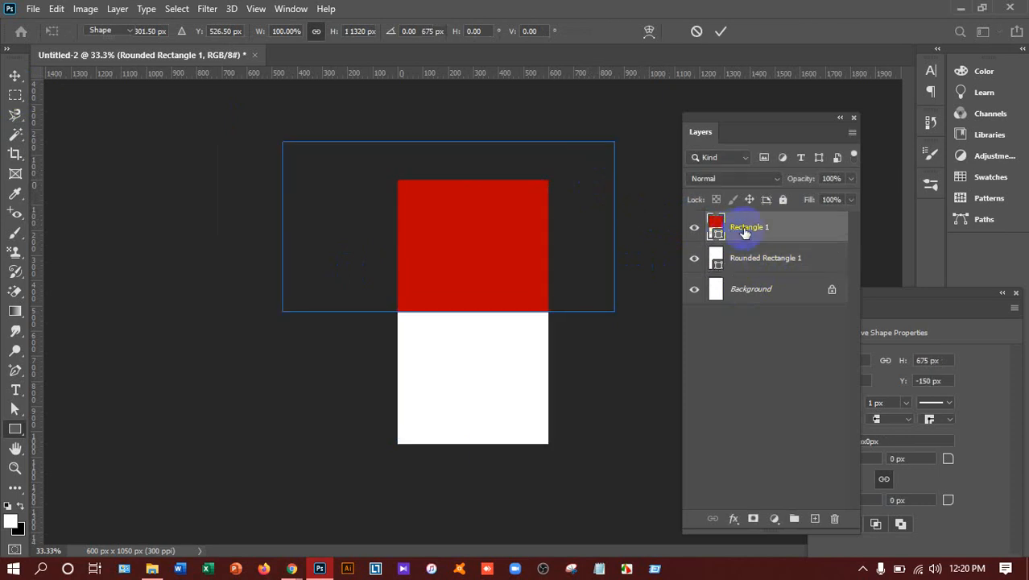
key("ctrl+t")
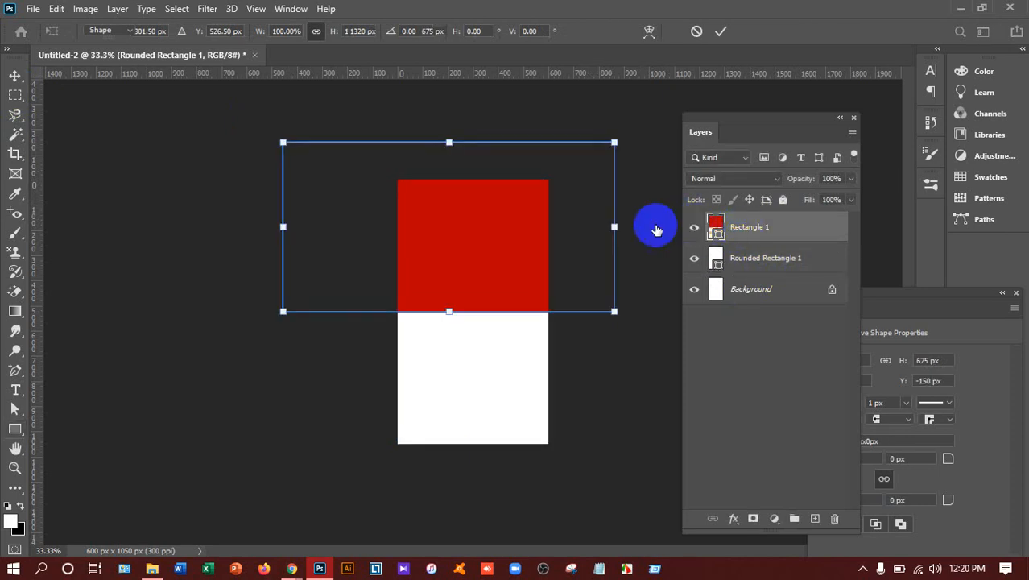
left_click_drag(638, 128, 671, 207)
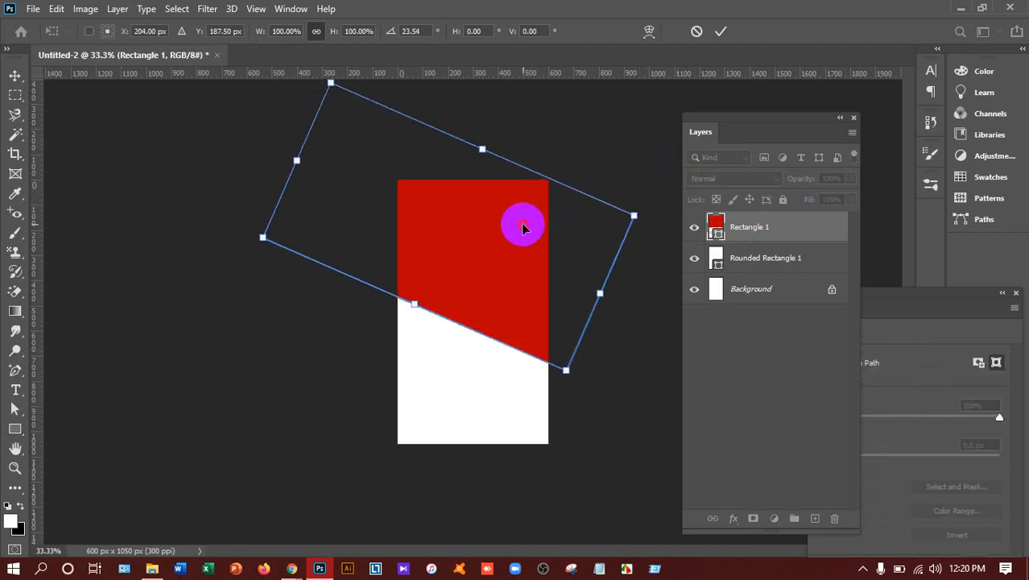
left_click_drag(522, 224, 558, 213)
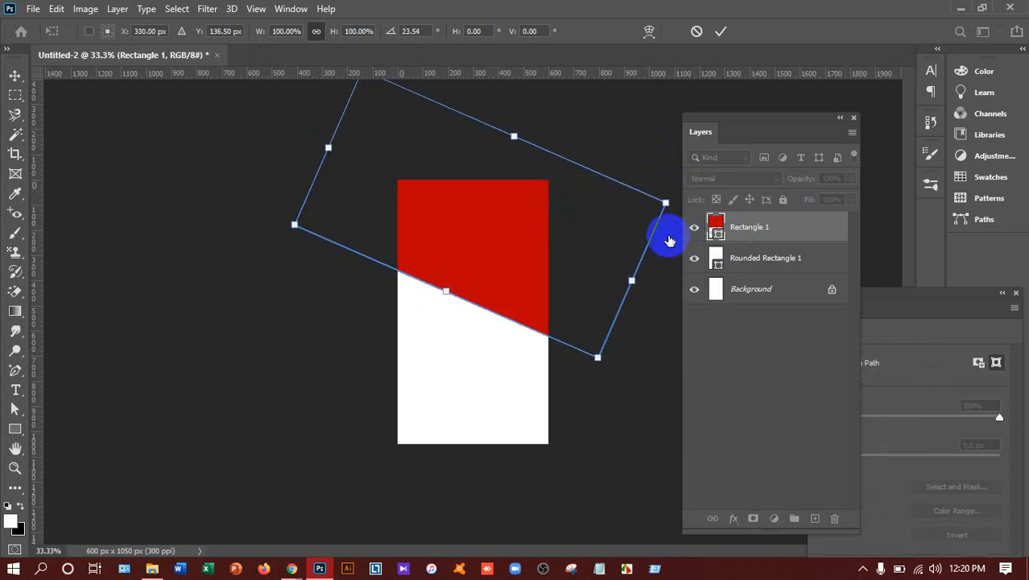
left_click(748, 232)
left_click(471, 223)
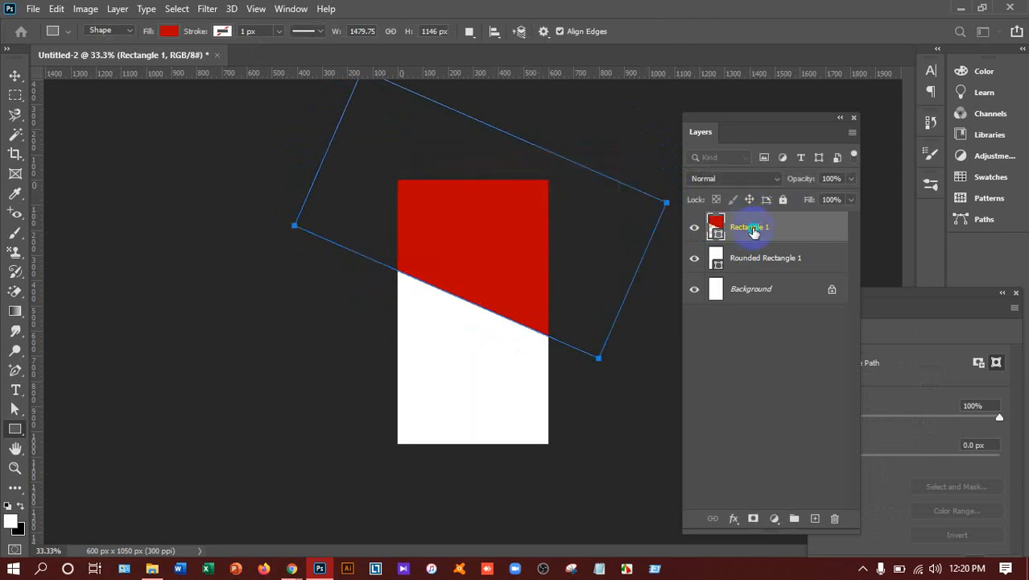
- Clip the red rectangle to the rounded rectangle with a clipping mask and deselect the layer
right_click(753, 231)
left_click(802, 290)
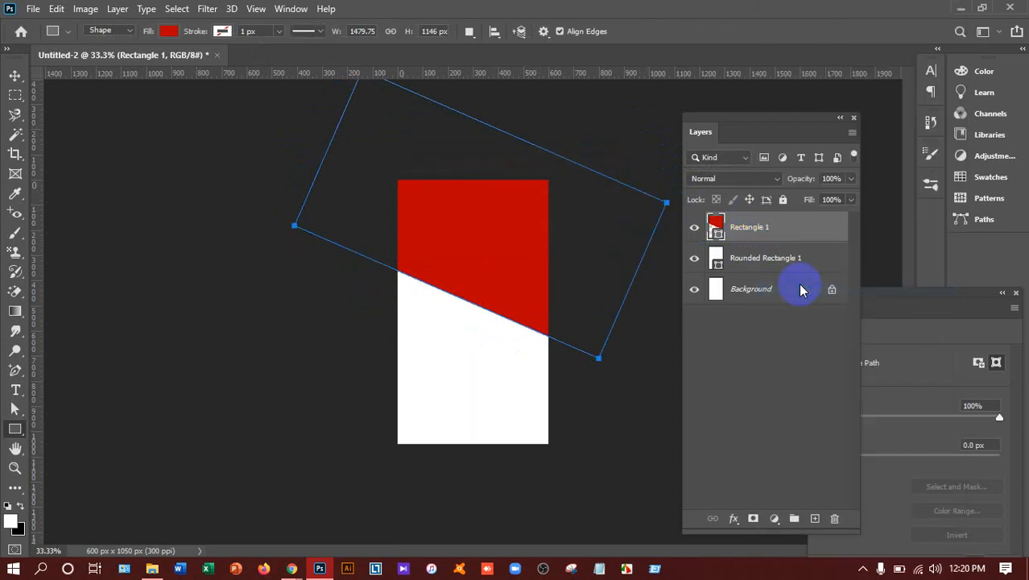
left_click(14, 75)
left_click(318, 239)
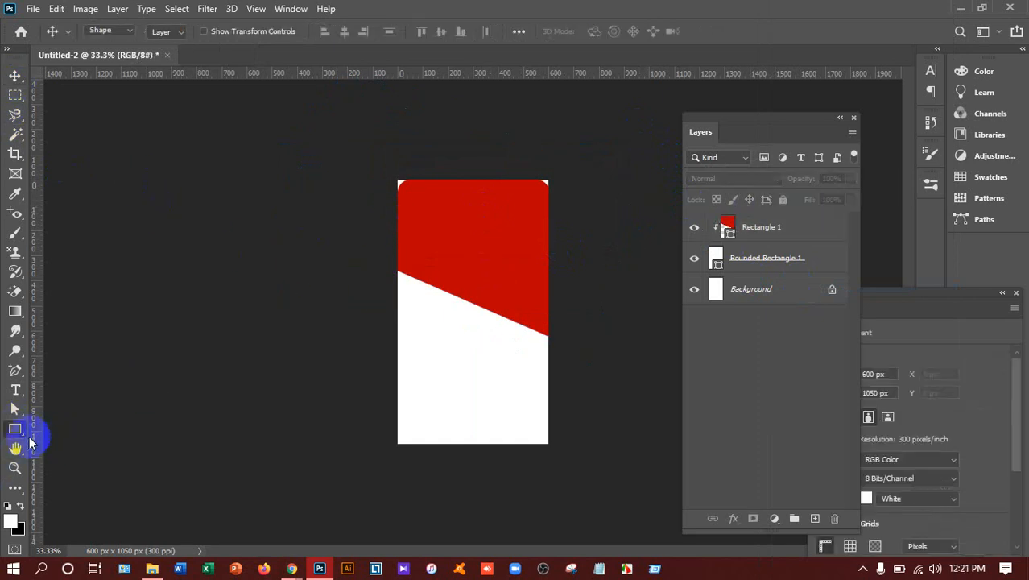
- Set the Polygon tool to 6 sides and delete the trial pentagon drawn over the slanted edge
left_click_drag(29, 442, 63, 470)
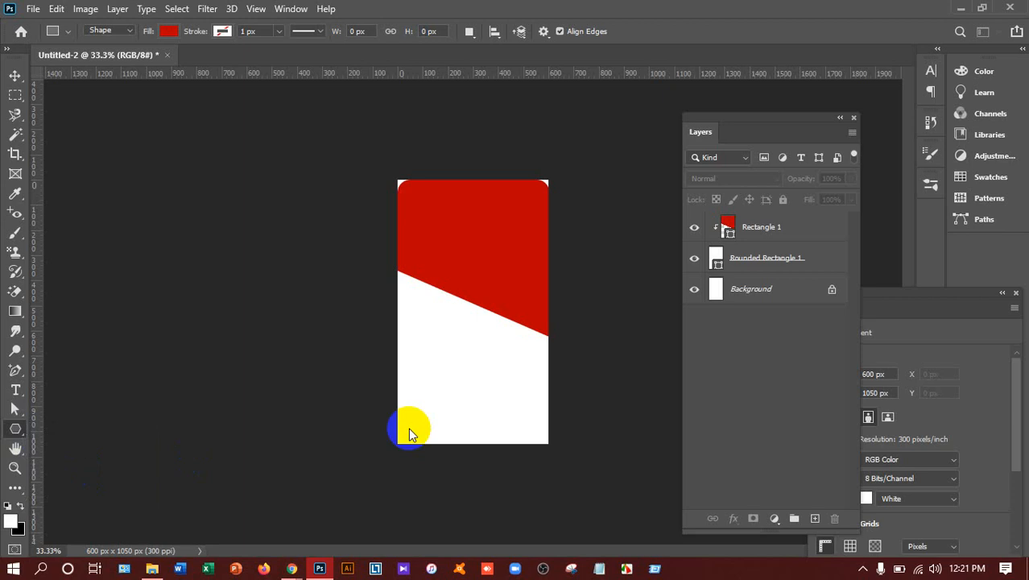
left_click_drag(448, 315, 482, 346)
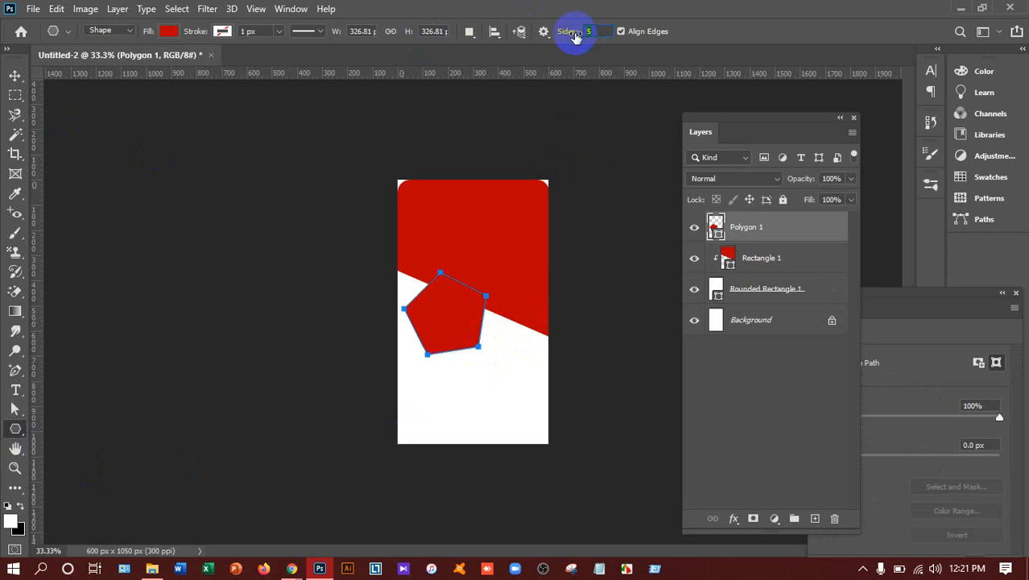
type("6")
key("Return")
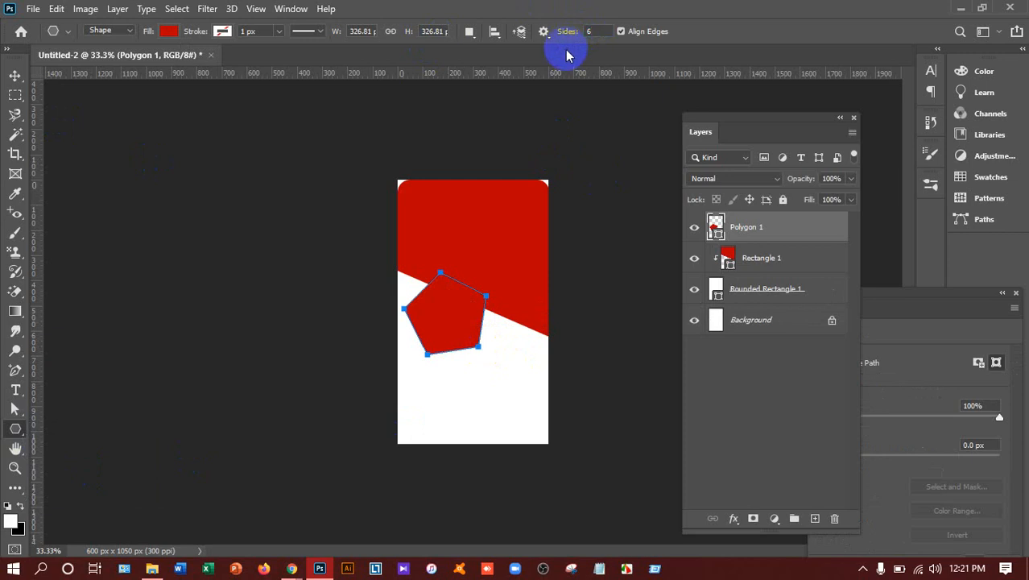
left_click(15, 75)
key("Delete")
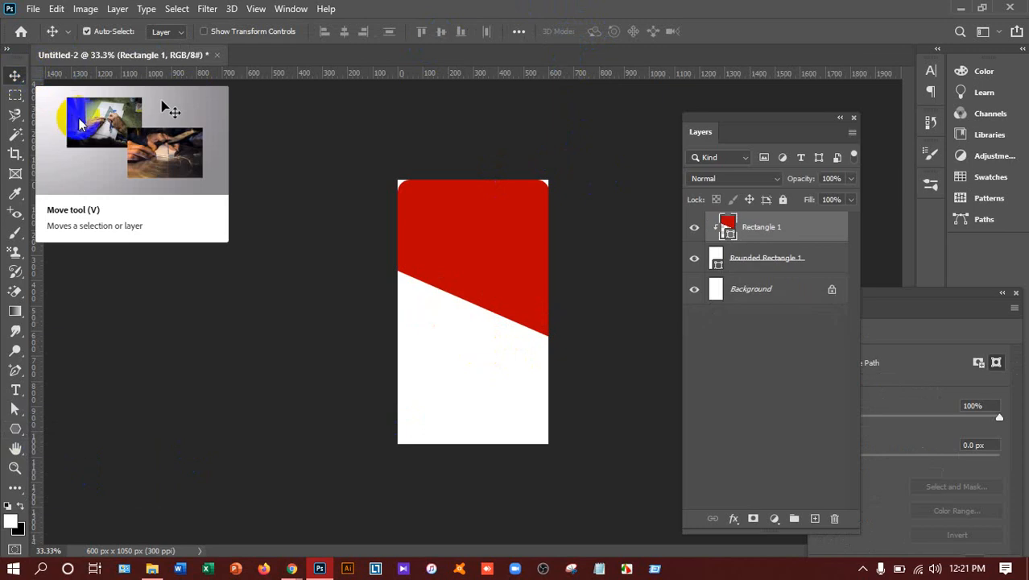
- Create a red polygon with 6 sides, keeping the proposed 1479.75 × 1146 px size
left_click(15, 429)
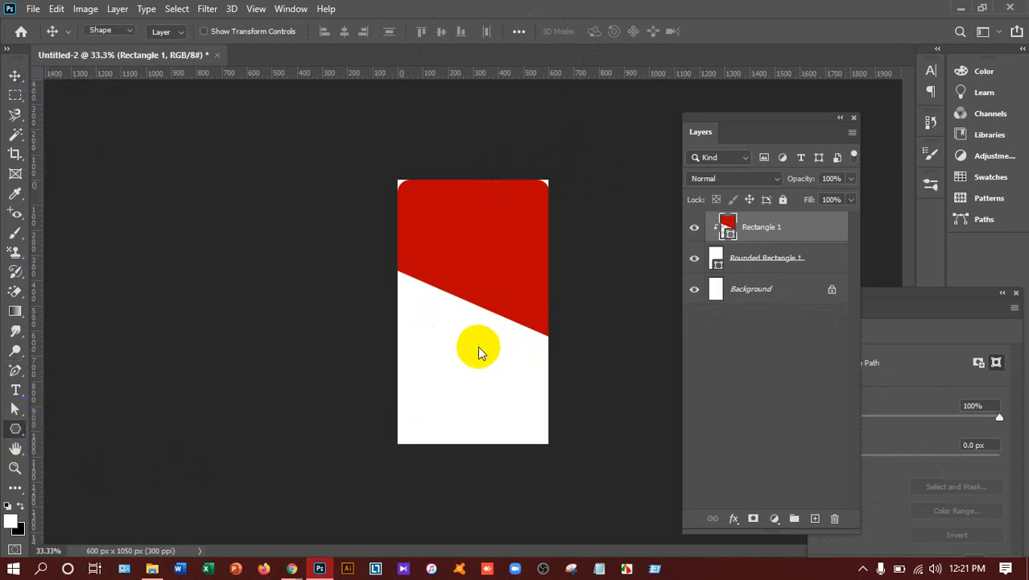
left_click(476, 346)
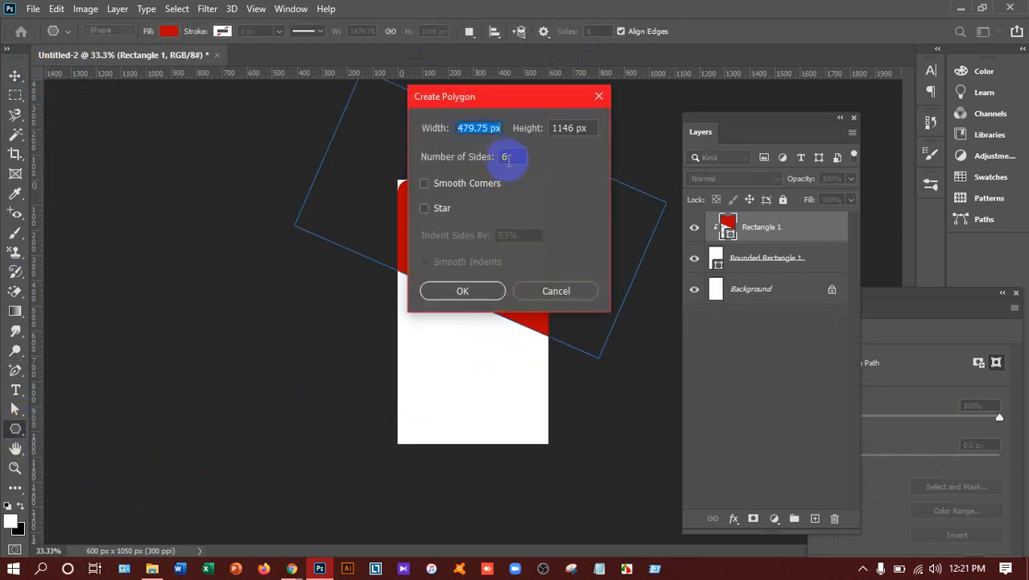
left_click(464, 291)
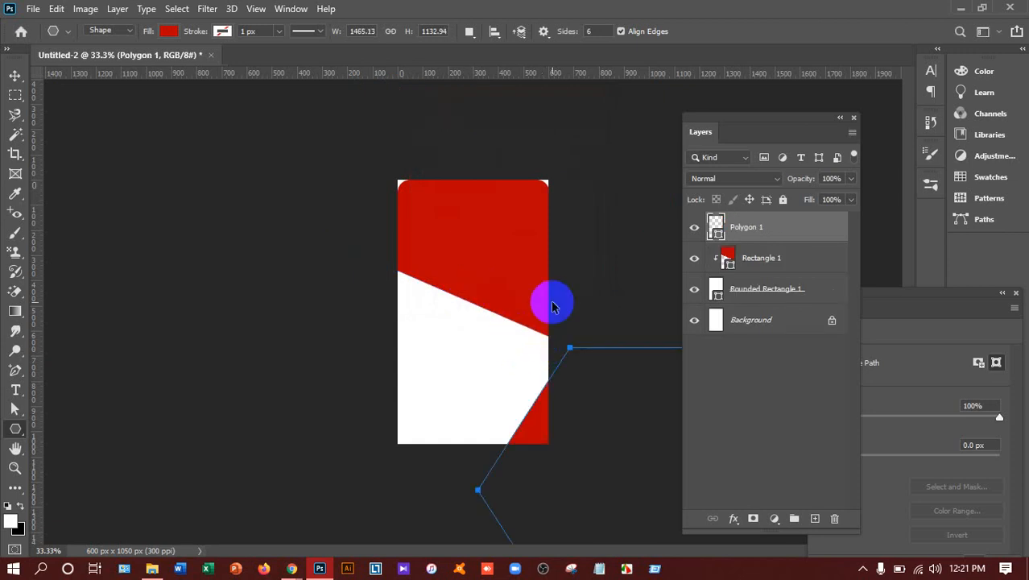
- Scale the hexagon to 31.67%, rotate it about -90° and place it over the slanted edge near the card's centre
key("ctrl+minus")
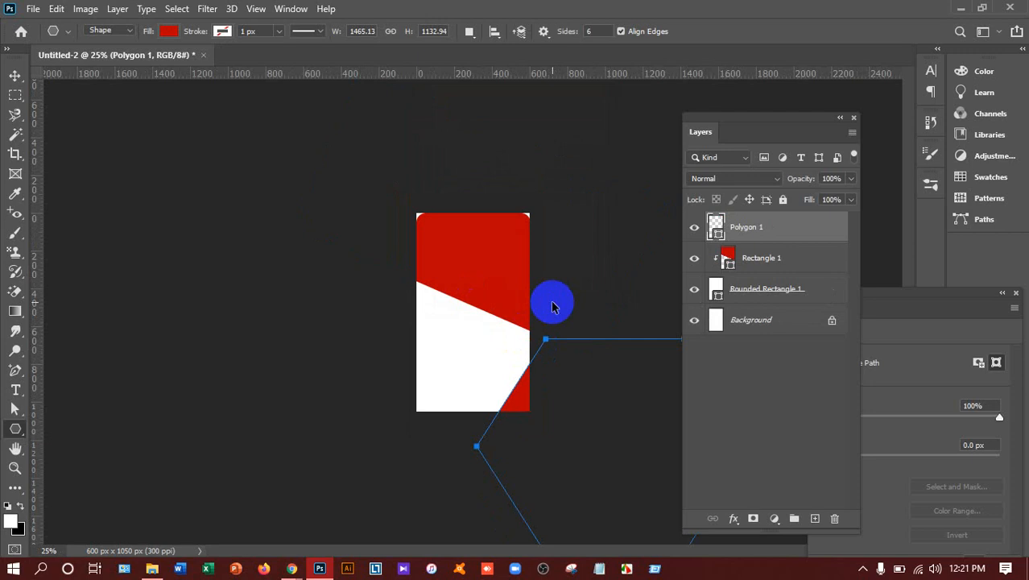
key("ctrl+minus")
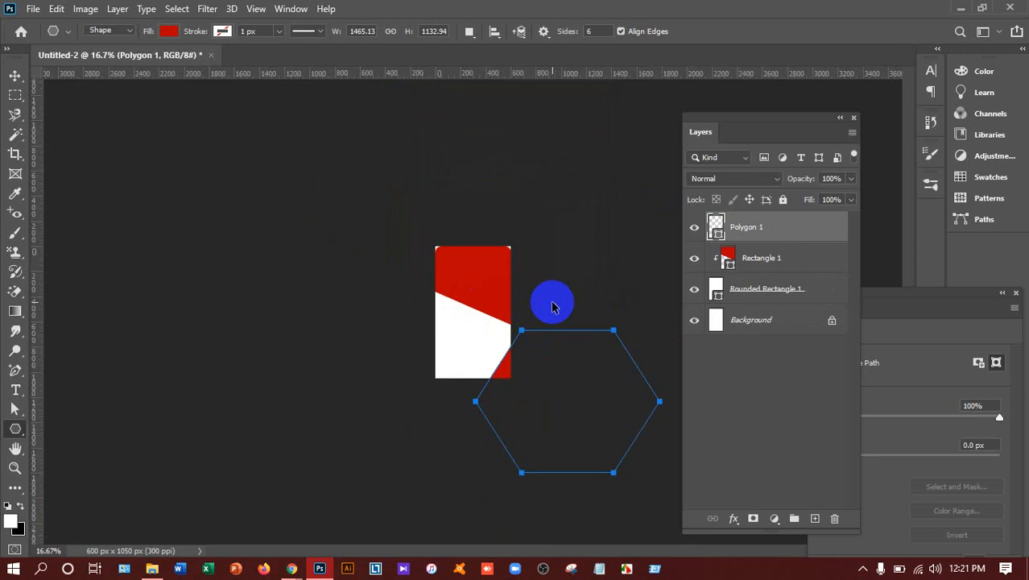
key("ctrl+t")
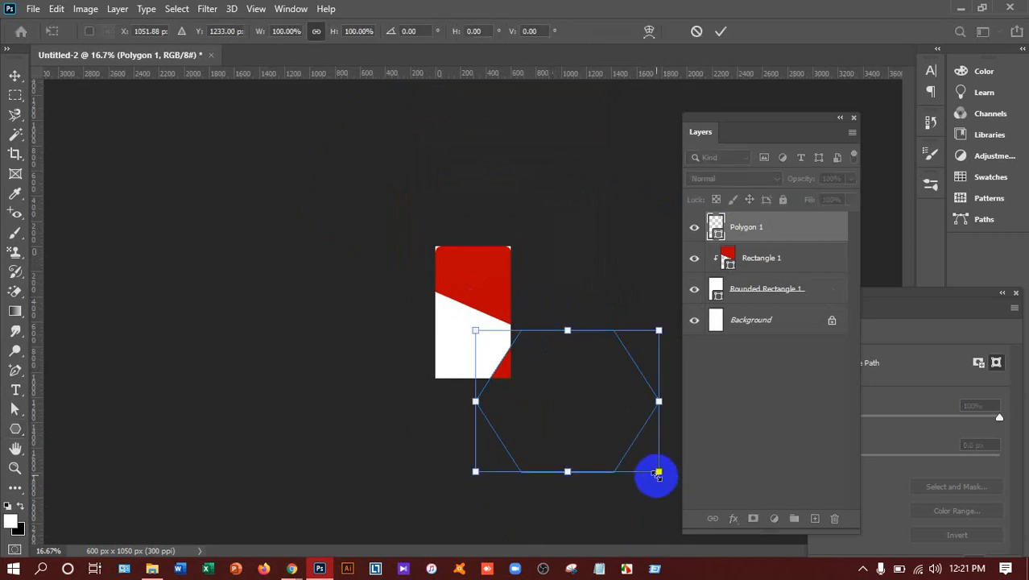
left_click_drag(657, 471, 493, 334)
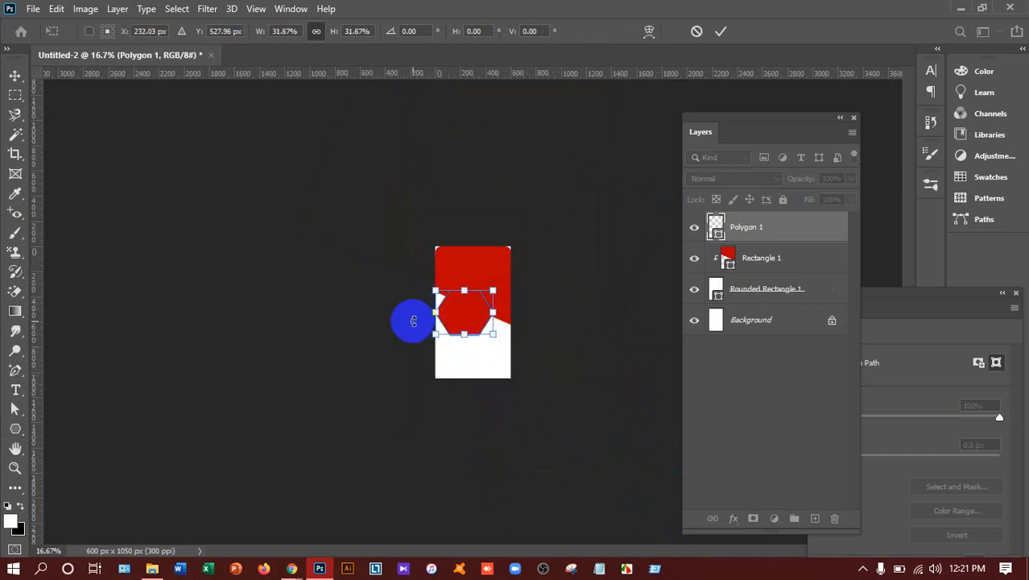
left_click_drag(421, 350, 508, 372)
left_click_drag(466, 308, 479, 307)
- Recolor the hexagon from the Polygon 1 layer to purple 85007d
left_click(931, 298)
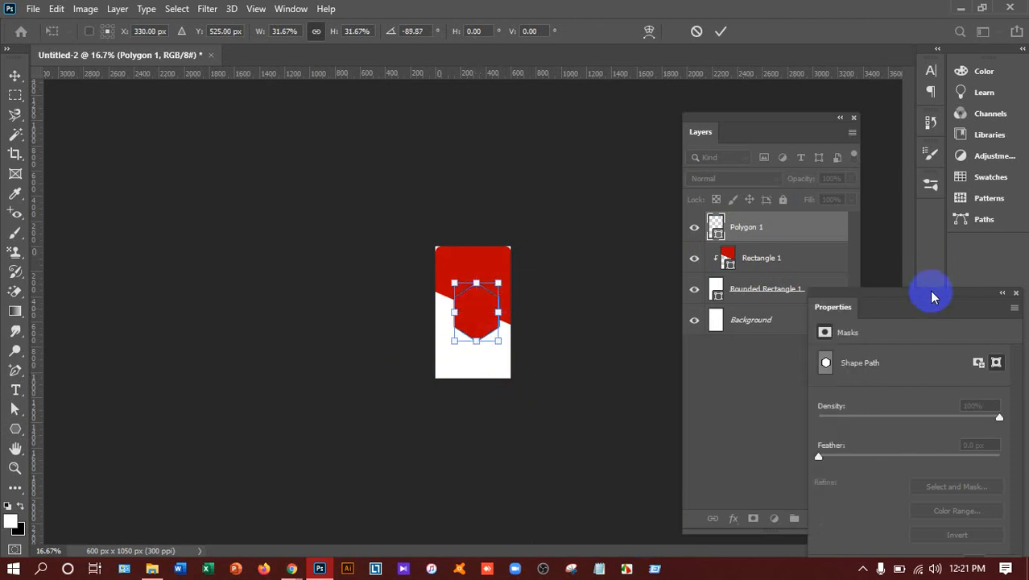
left_click(714, 225)
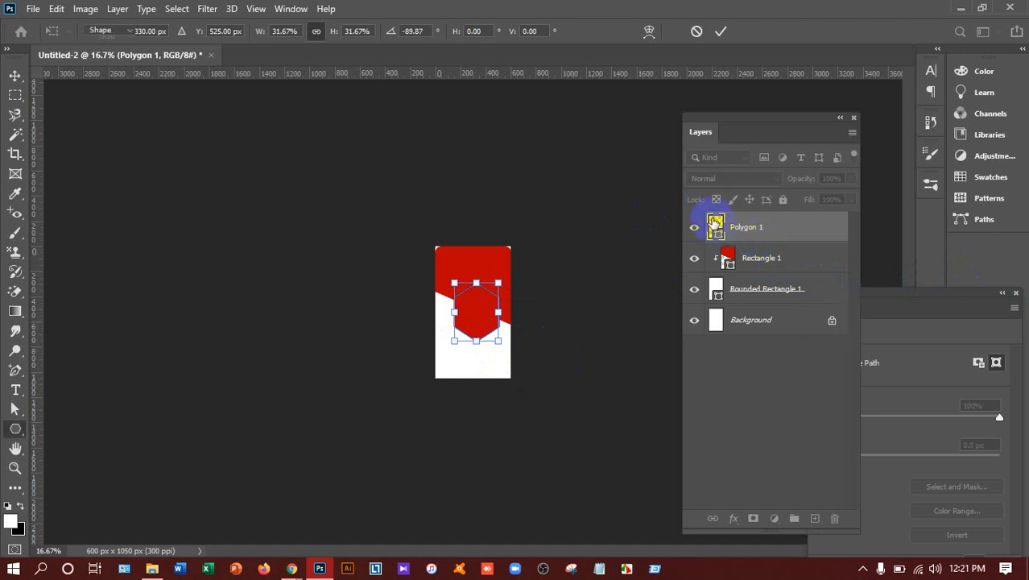
double_click(714, 224)
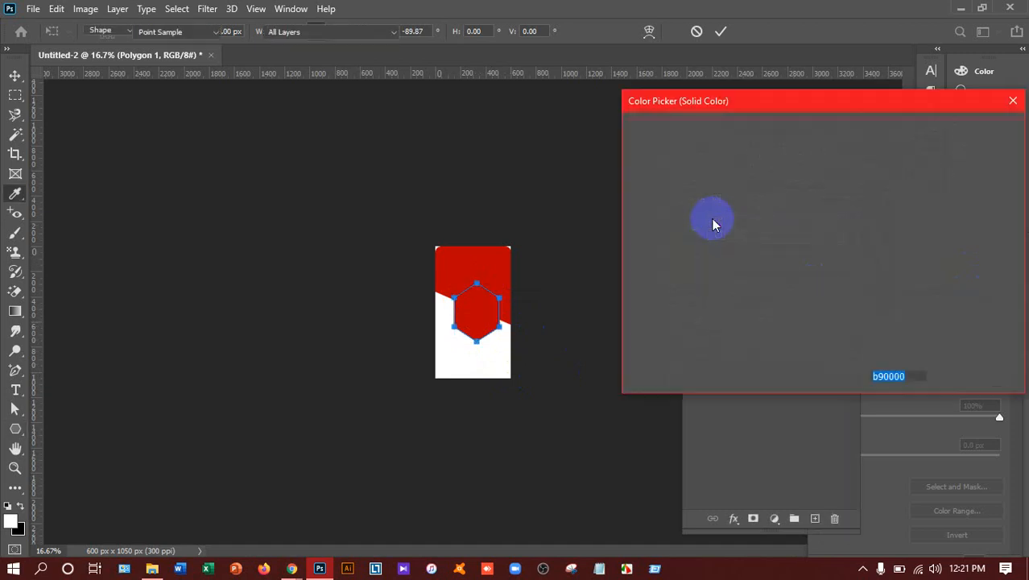
mouse_move(790, 208)
left_mouse_down()
mouse_move(827, 229)
mouse_move(843, 167)
left_mouse_up()
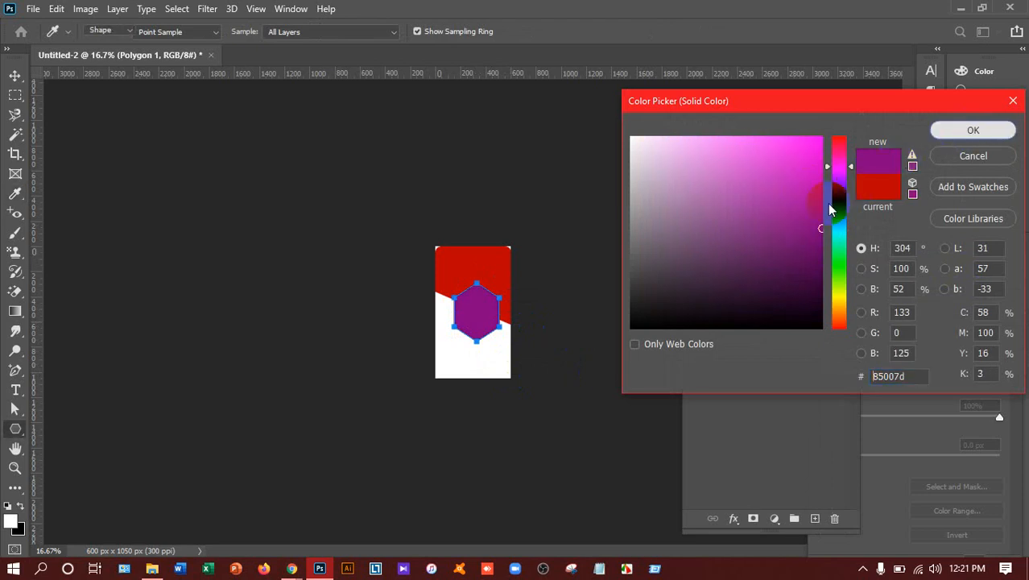
key("Return")
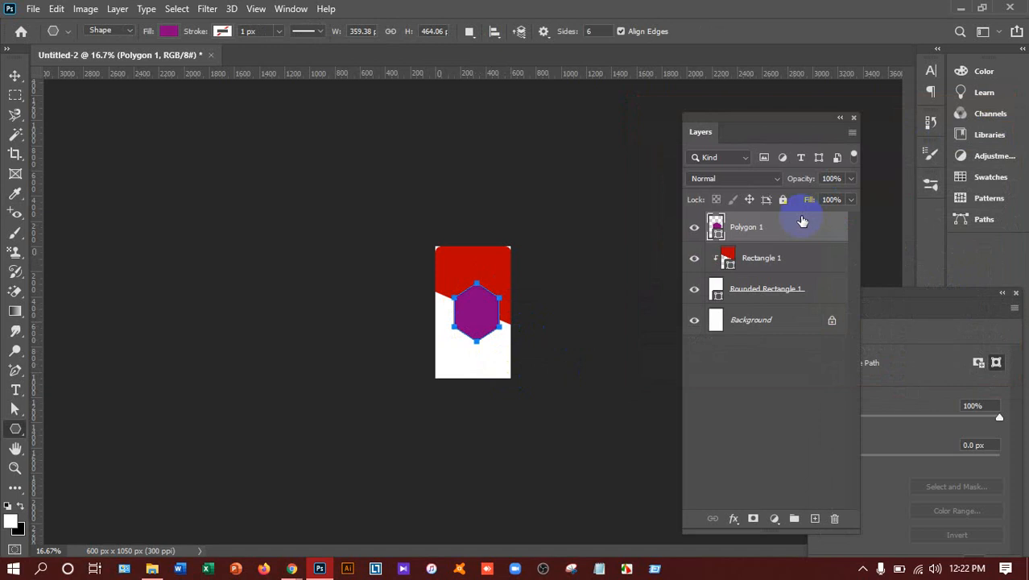
- Reduce the hexagon's height to 86.71%, move it to X 300 px, Y 458.93 px, and compare it with the reference card in Chrome
key("ctrl+0")
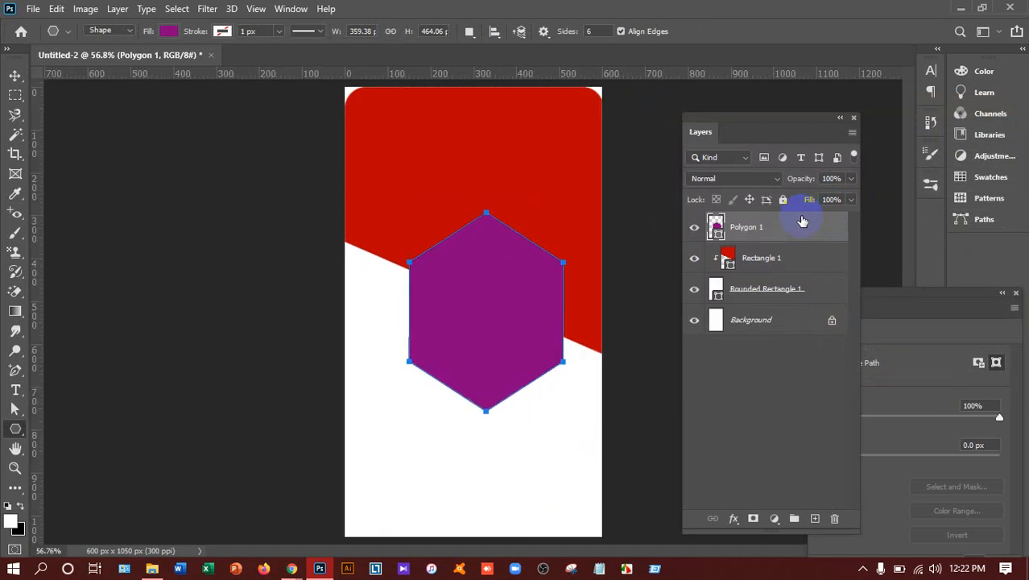
key("ctrl+t")
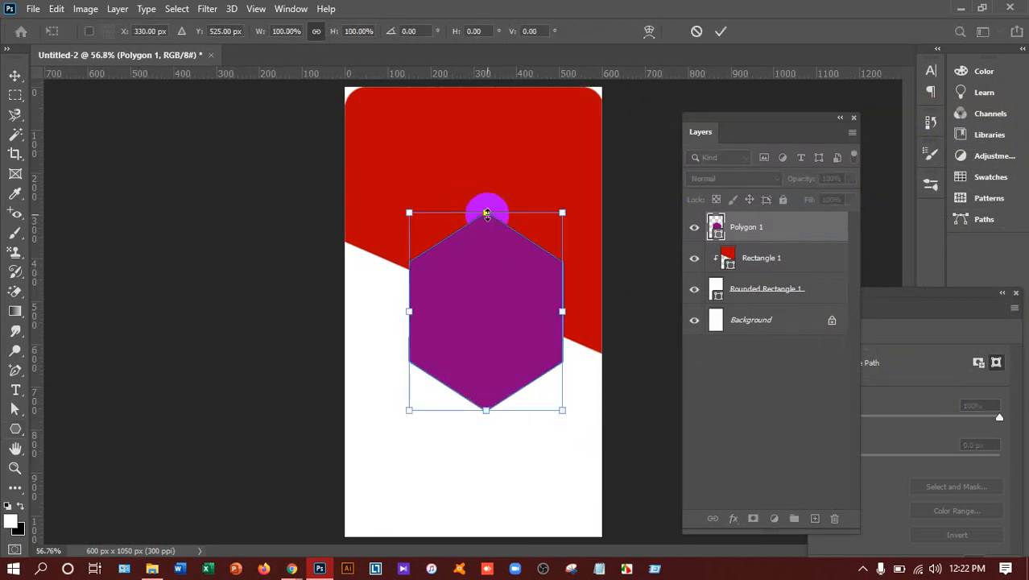
left_click_drag(487, 212, 492, 244)
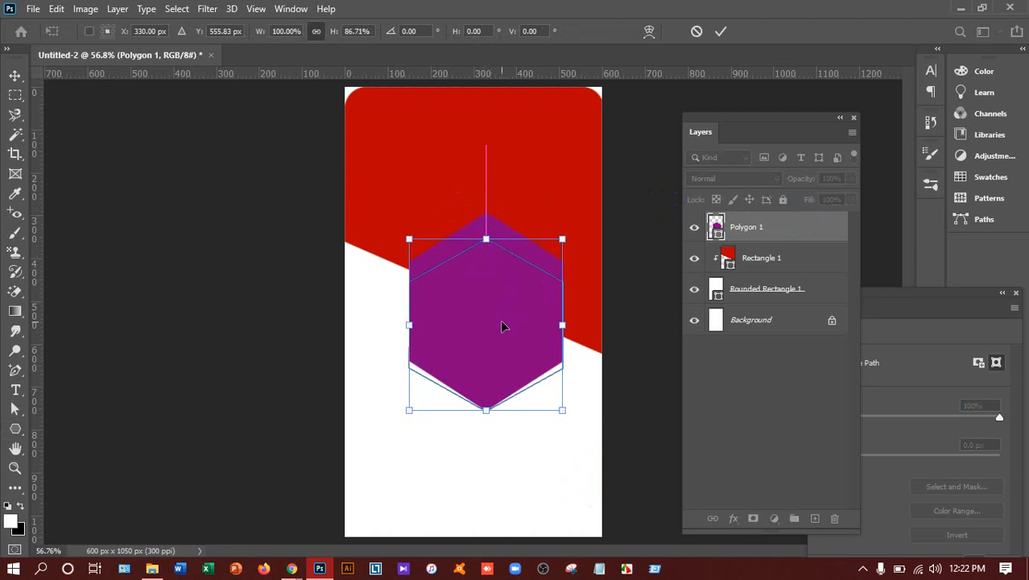
left_click_drag(503, 322, 488, 284)
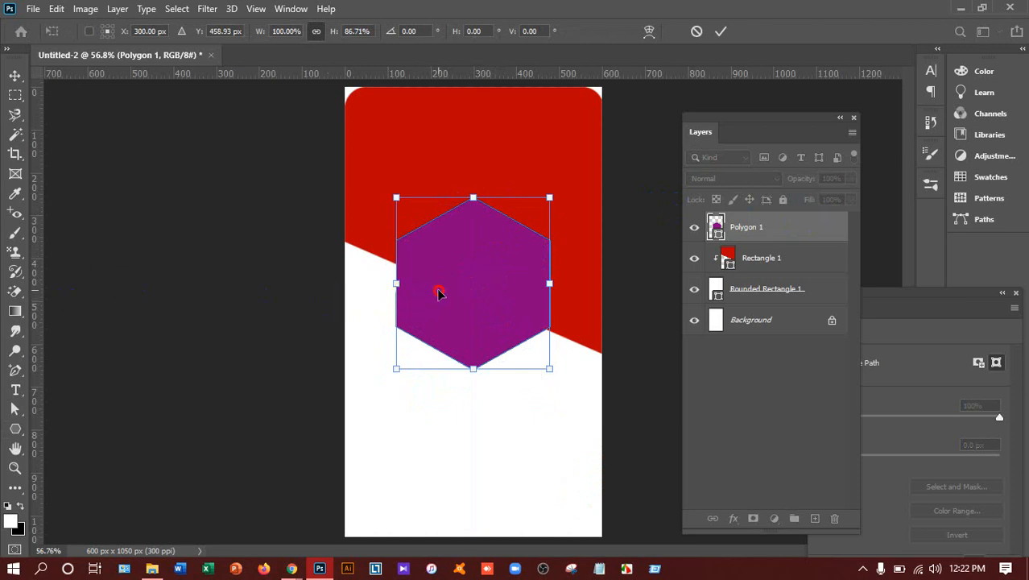
left_click_drag(436, 291, 434, 291)
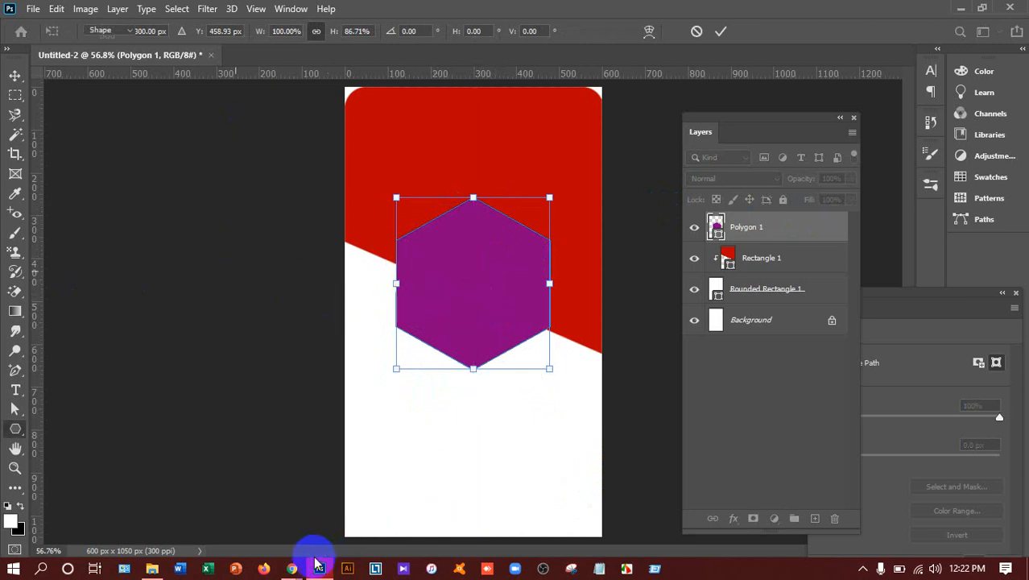
left_click(286, 570)
left_click(280, 527)
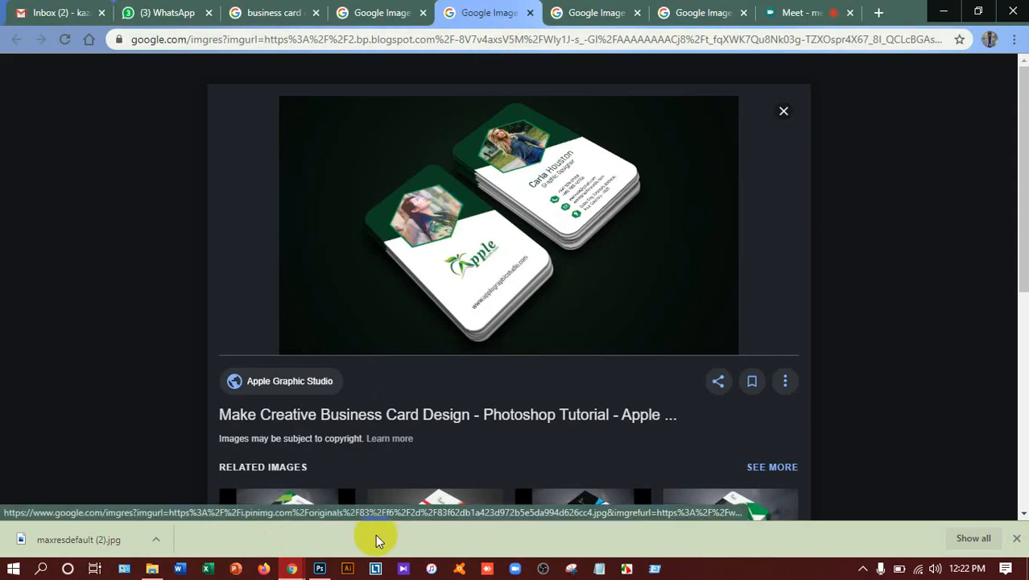
left_click(320, 569)
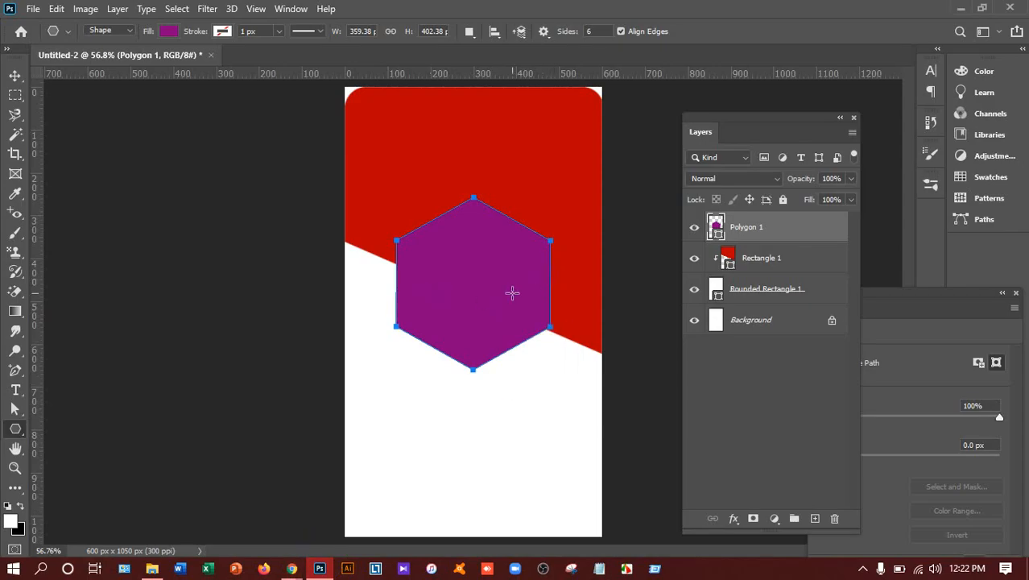
- Start placing an embedded image and browse drive F: to Graphic Design, Class Contents, Photoshop
left_click(14, 77)
left_click(32, 10)
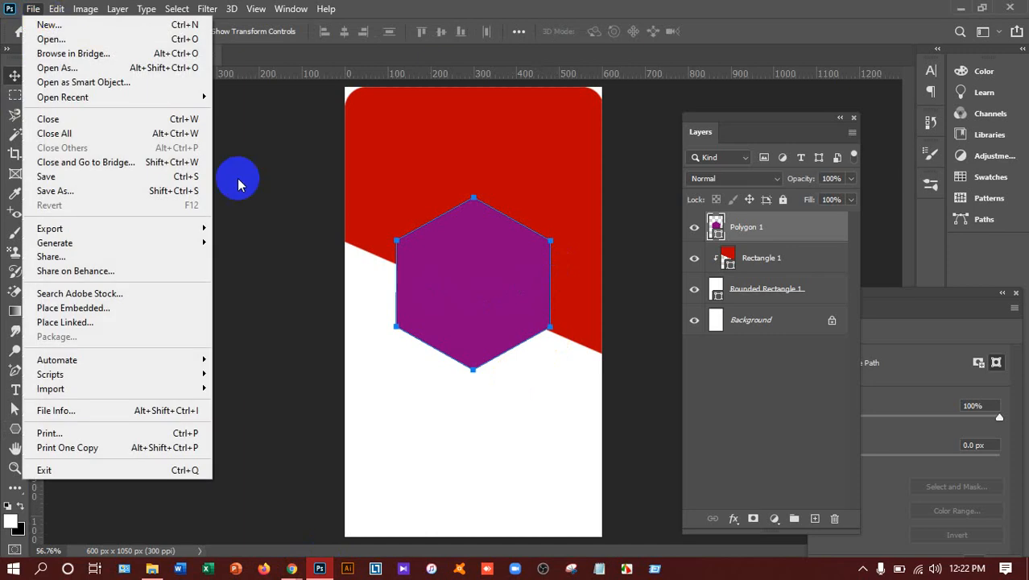
left_click(115, 305)
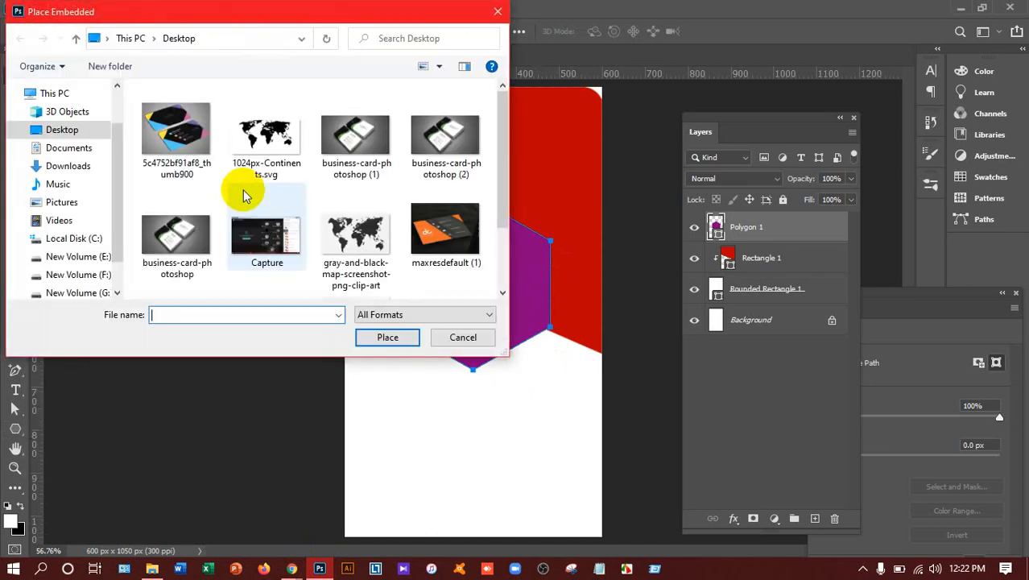
scroll(244, 187, "down", 1)
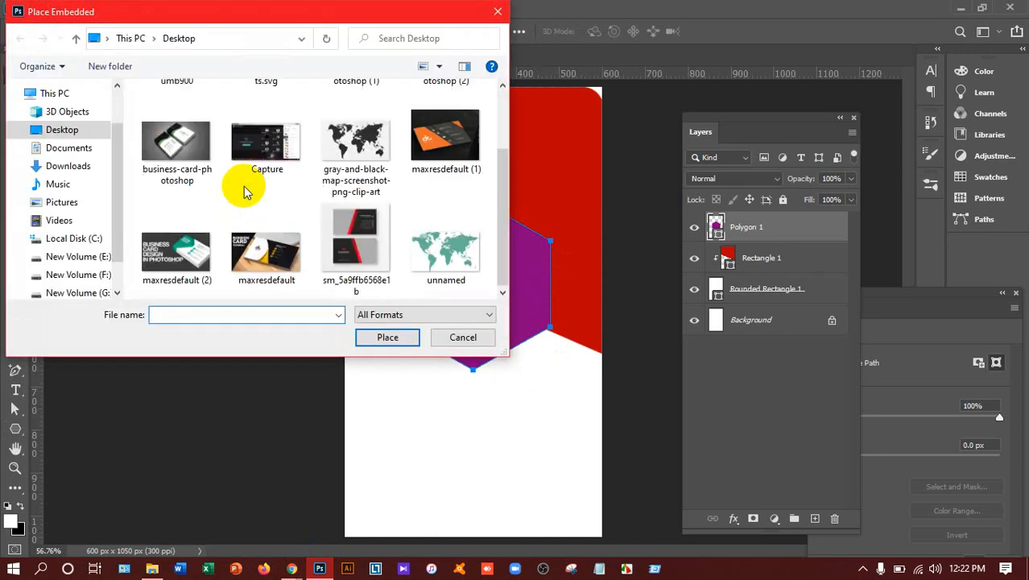
left_click(89, 276)
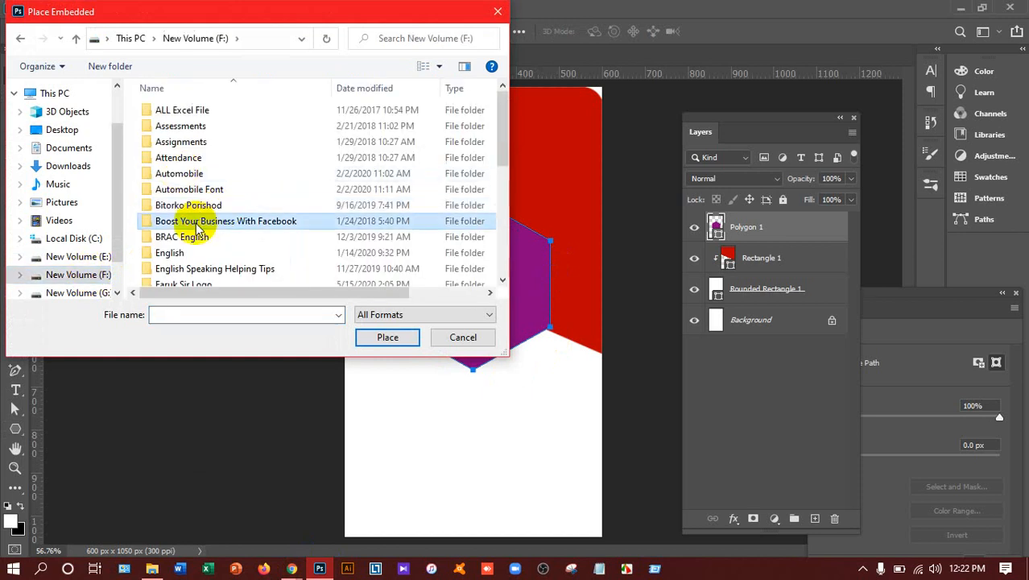
scroll(197, 226, "down", 5)
double_click(189, 106)
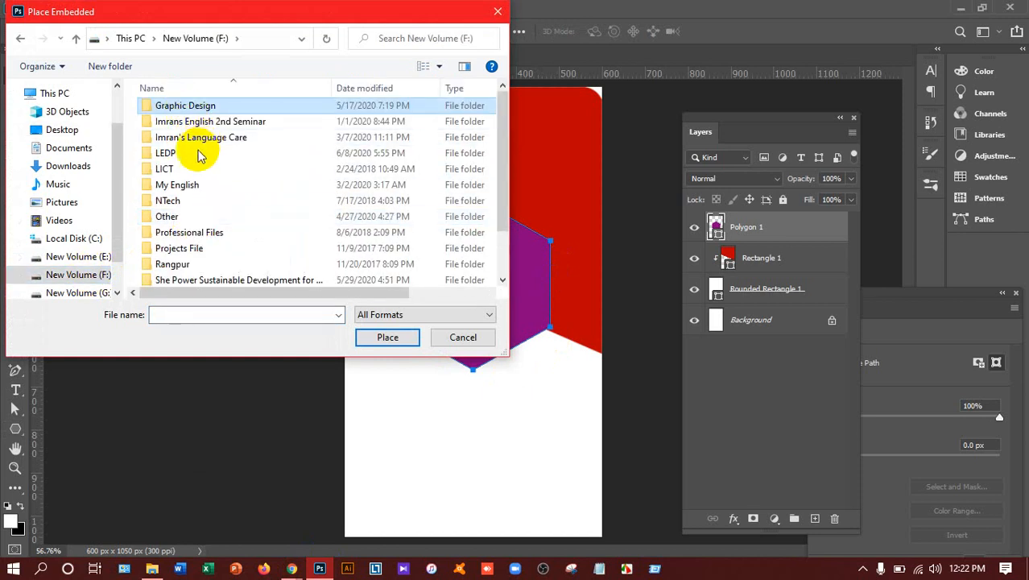
double_click(193, 109)
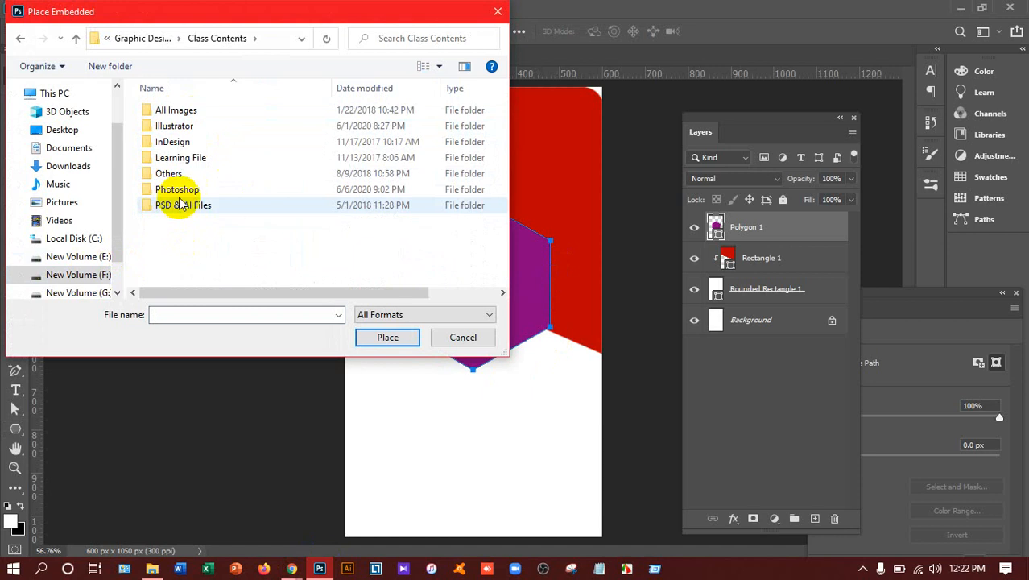
left_click(181, 191)
double_click(181, 192)
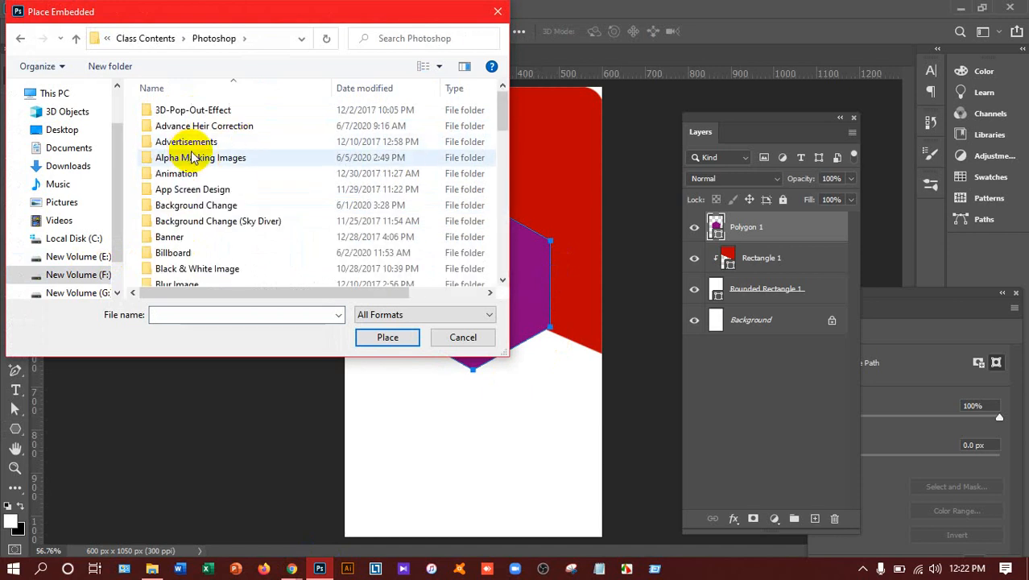
left_click(192, 157)
double_click(192, 157)
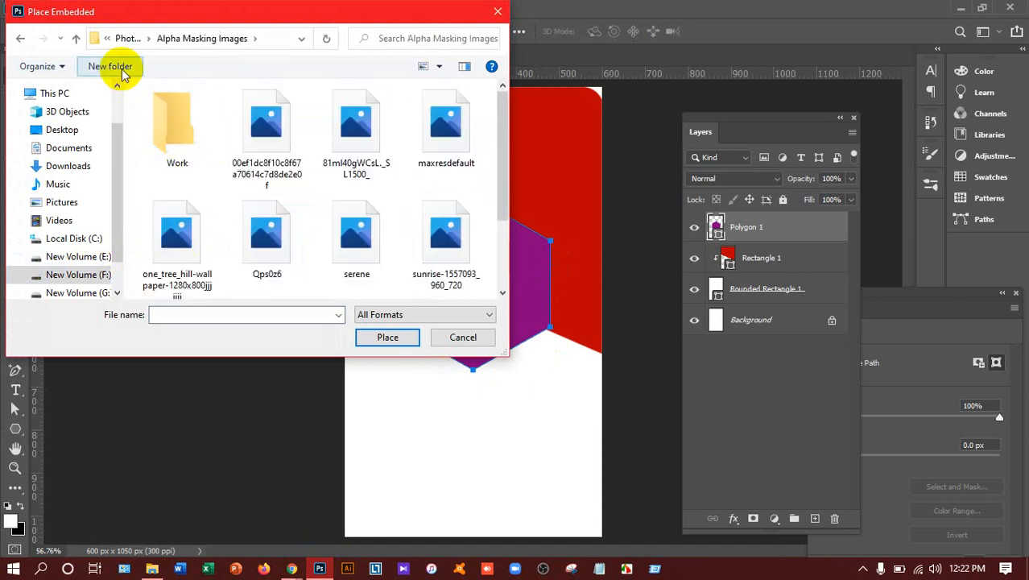
left_click(76, 38)
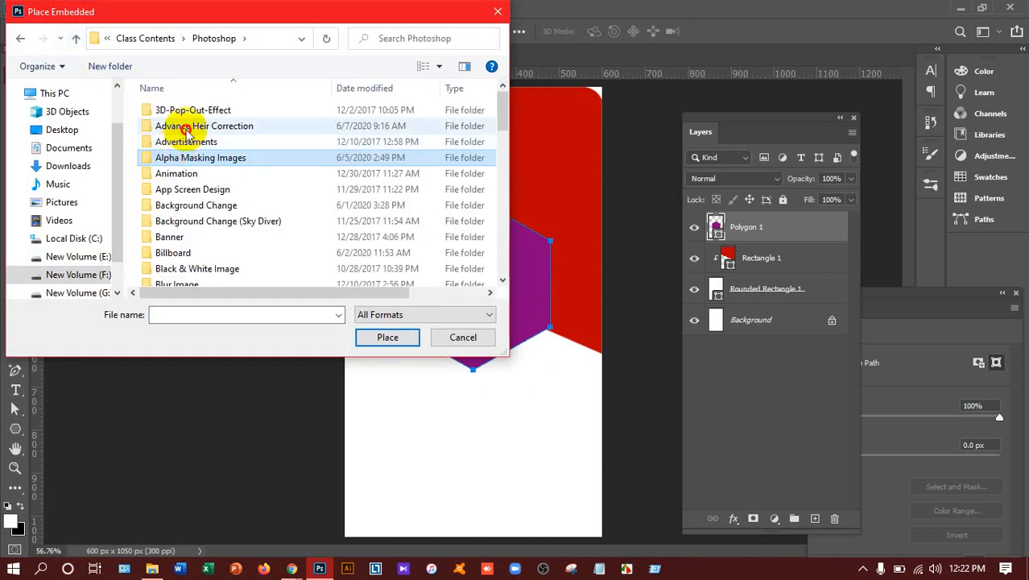
- Embed the curlyhair image from the Advance Heir Correction folder and position it over the hexagon at Y 457.75 px
double_click(186, 126)
scroll(322, 195, "down", 3)
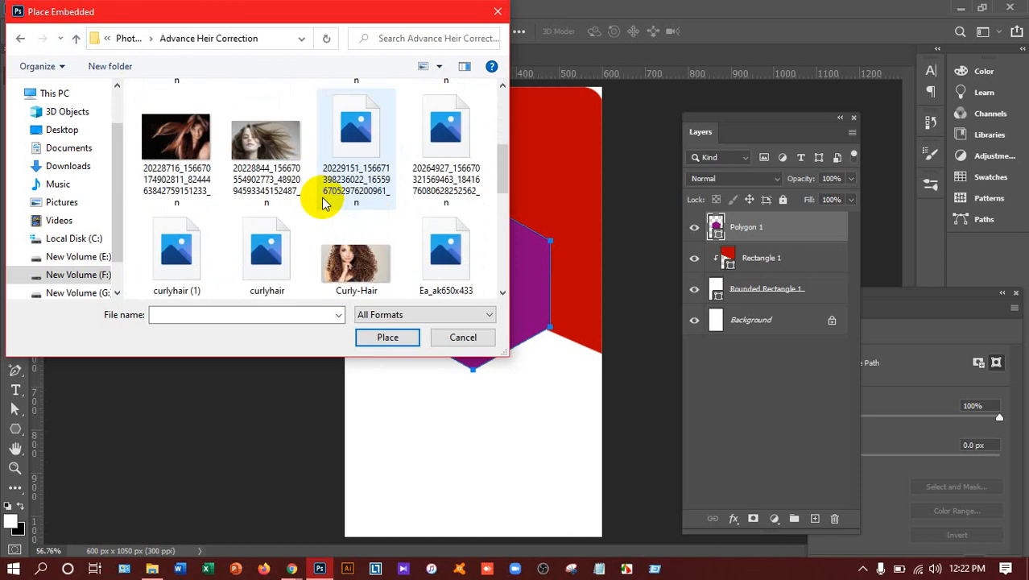
left_click(266, 261)
left_click(366, 338)
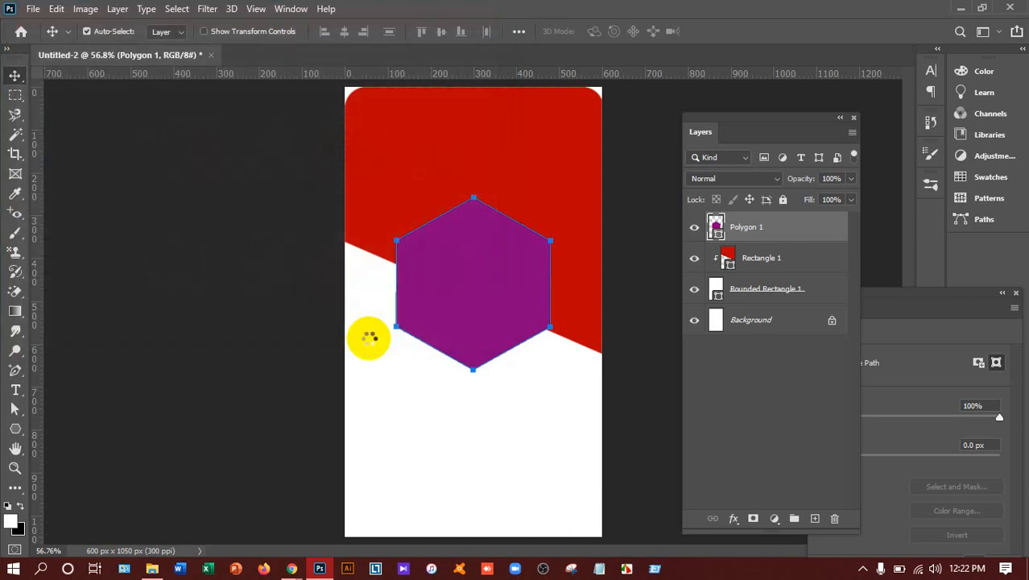
left_click_drag(545, 326, 544, 296)
key("Return")
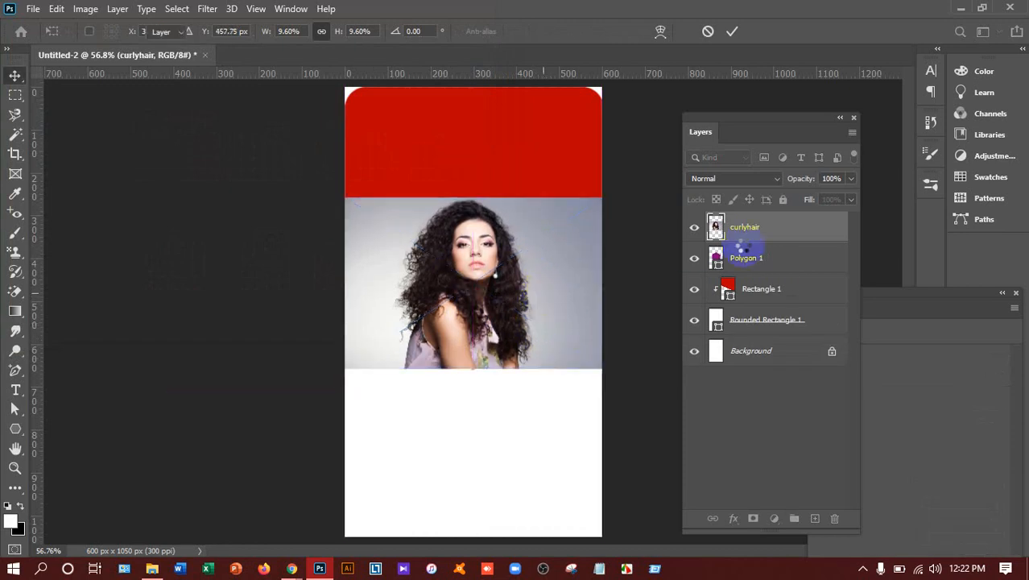
- Clip the curlyhair photo to the hexagon with a clipping mask and adjust the photo's position slightly inside the frame
right_click(746, 242)
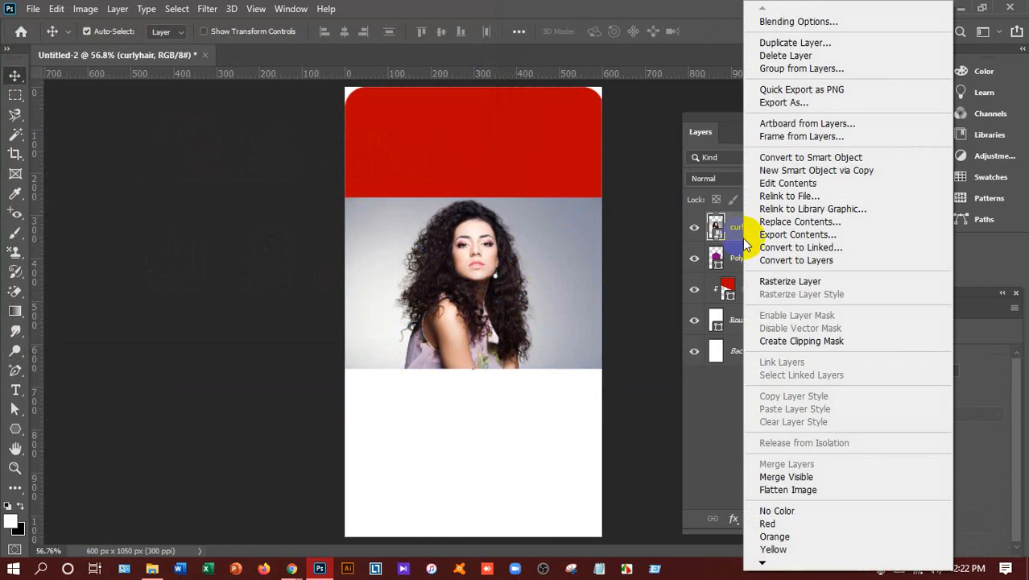
left_click(802, 341)
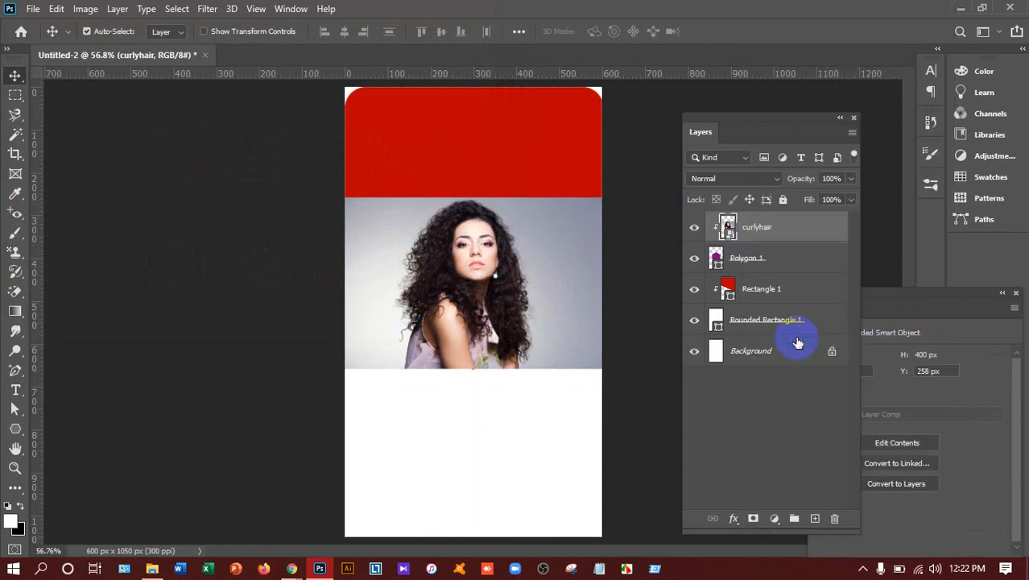
left_click(736, 269)
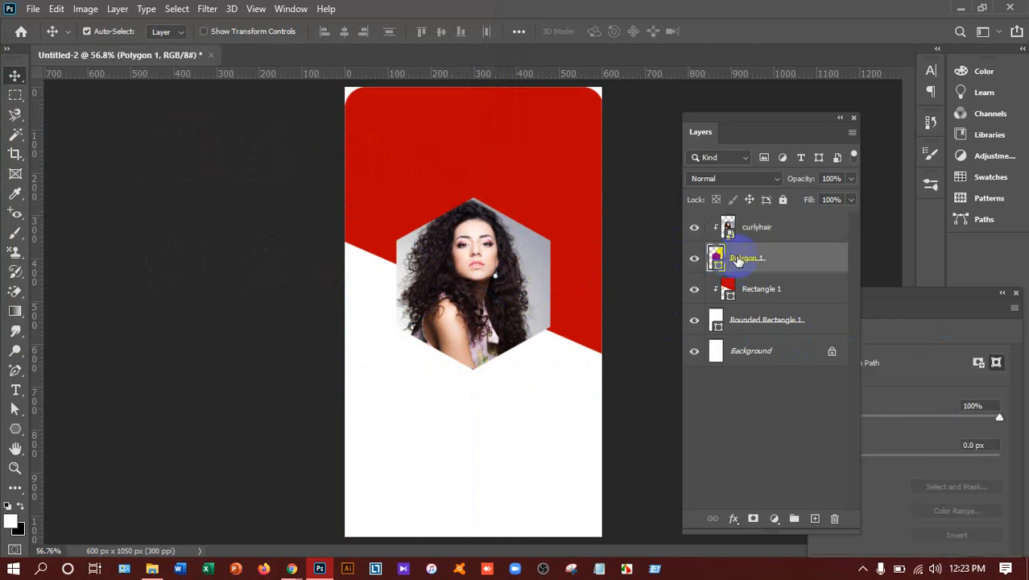
left_click_drag(793, 120, 838, 131)
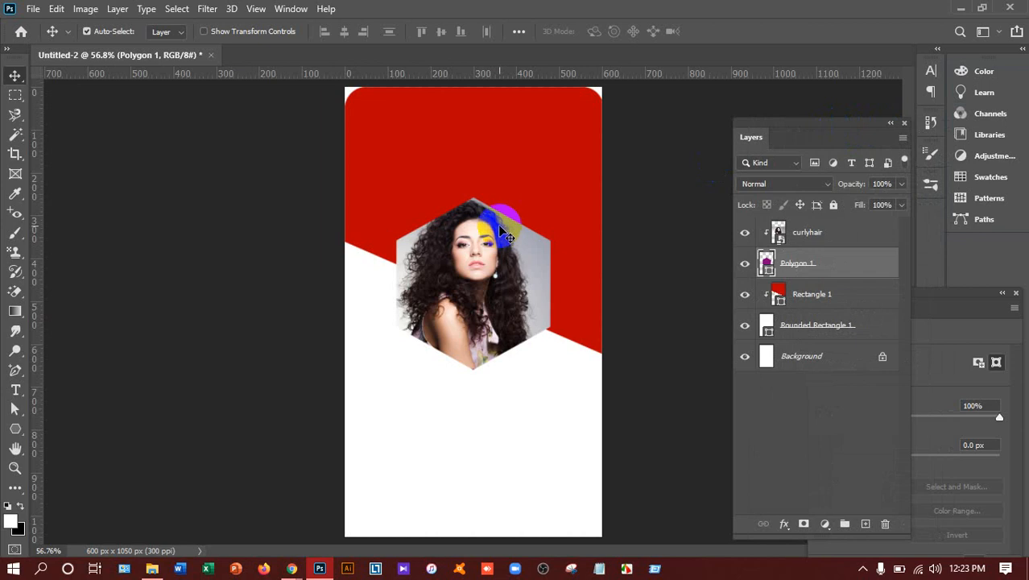
left_click_drag(507, 236, 475, 259)
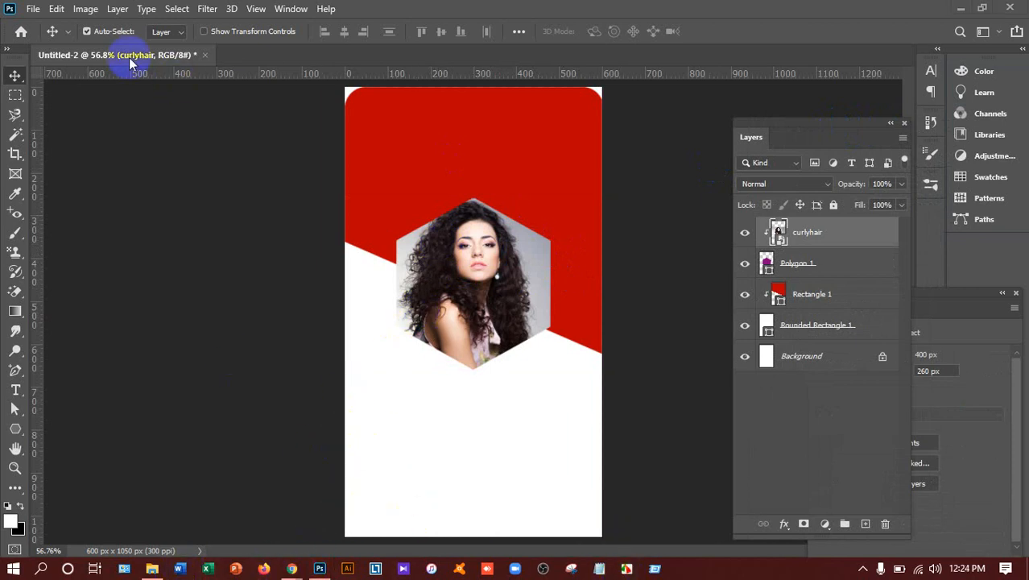
left_click(33, 10)
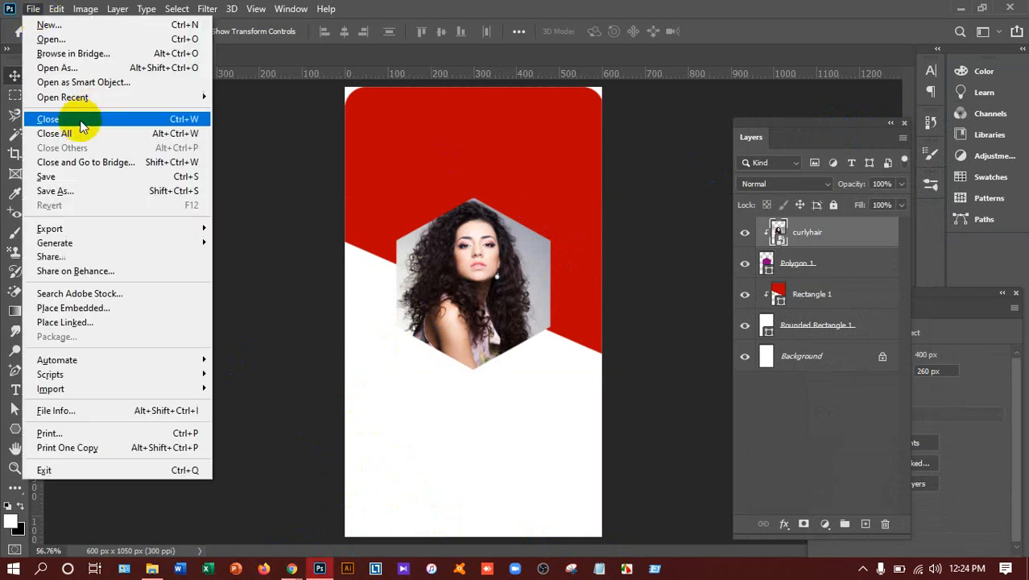
left_click(81, 311)
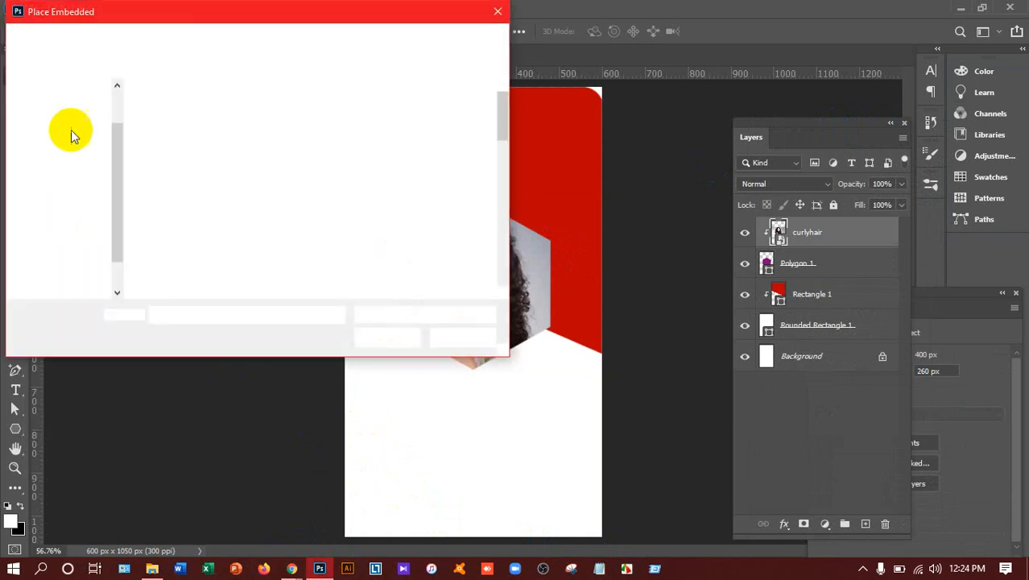
left_click(70, 167)
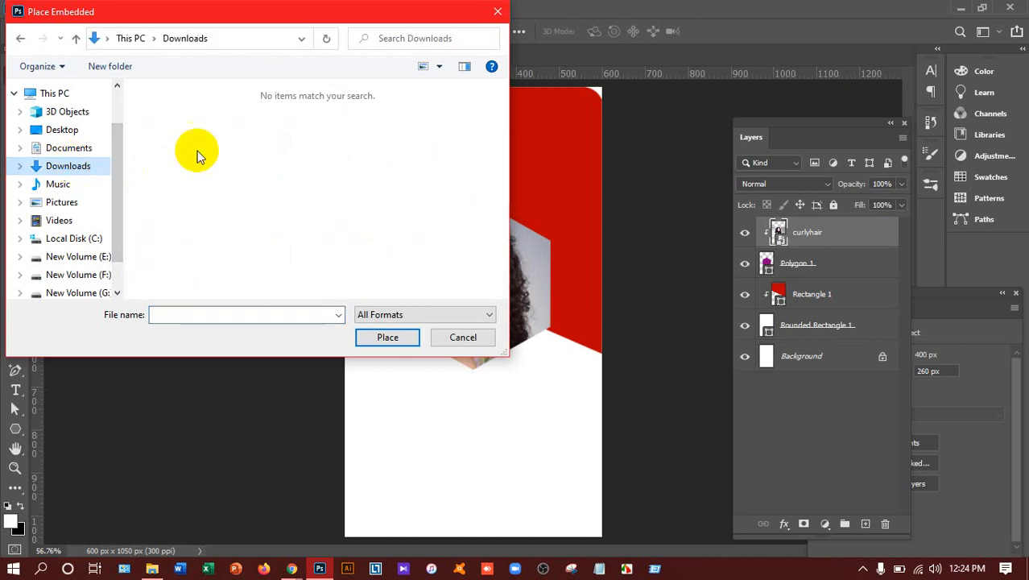
scroll(85, 177, "down", 1)
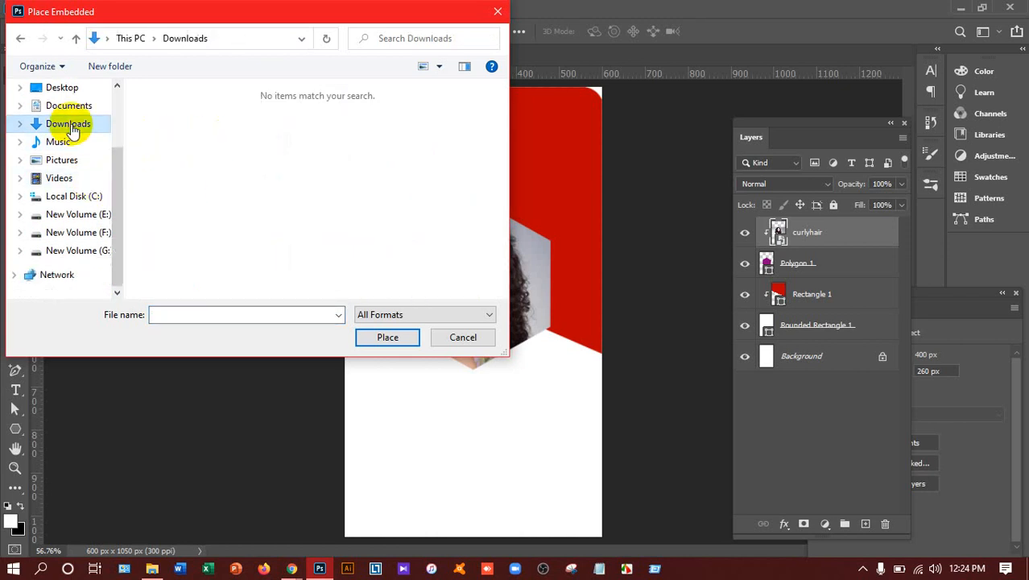
left_click(78, 233)
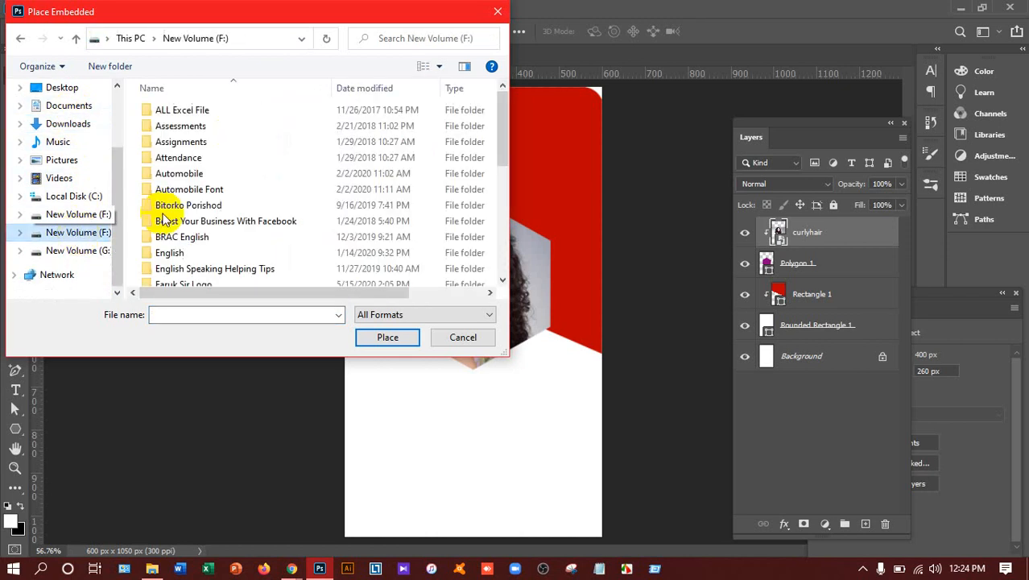
scroll(203, 193, "down", 4)
scroll(197, 151, "up", 1)
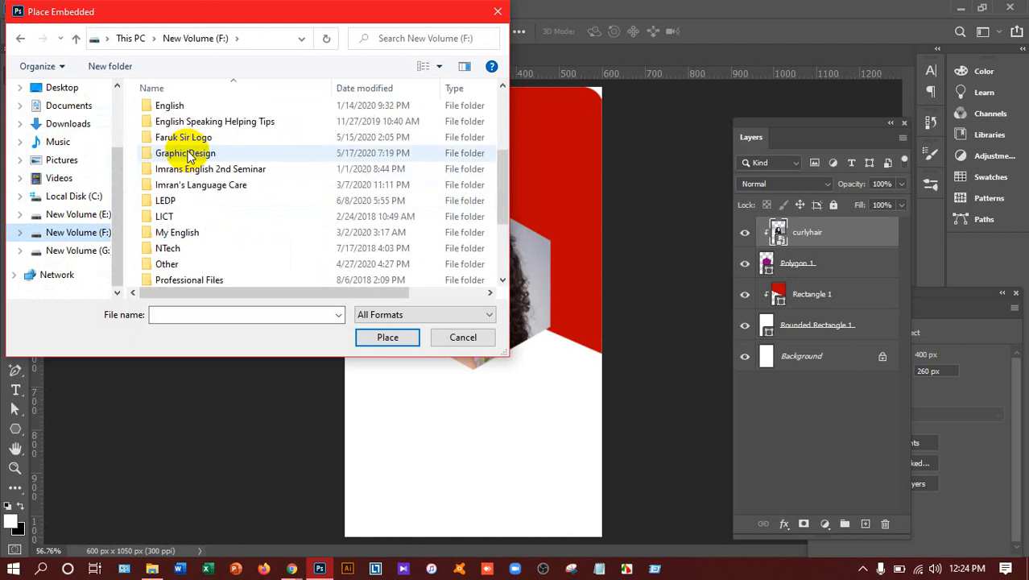
scroll(187, 155, "up", 2)
left_click(501, 11)
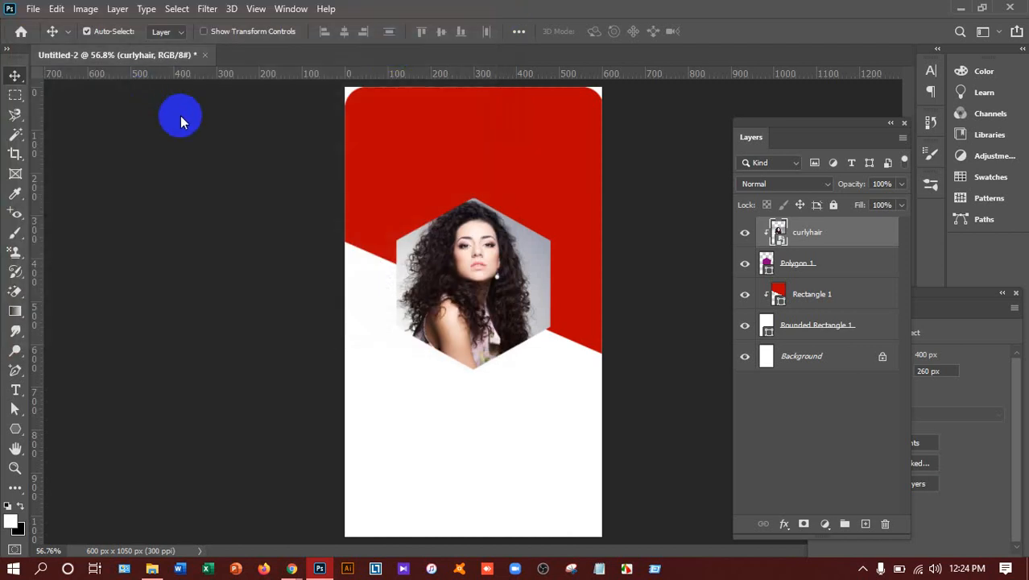
- Draw a circle about 56 px wide below the hexagon photo with the Ellipse tool, placing it directly above the Background layer
left_click(25, 431)
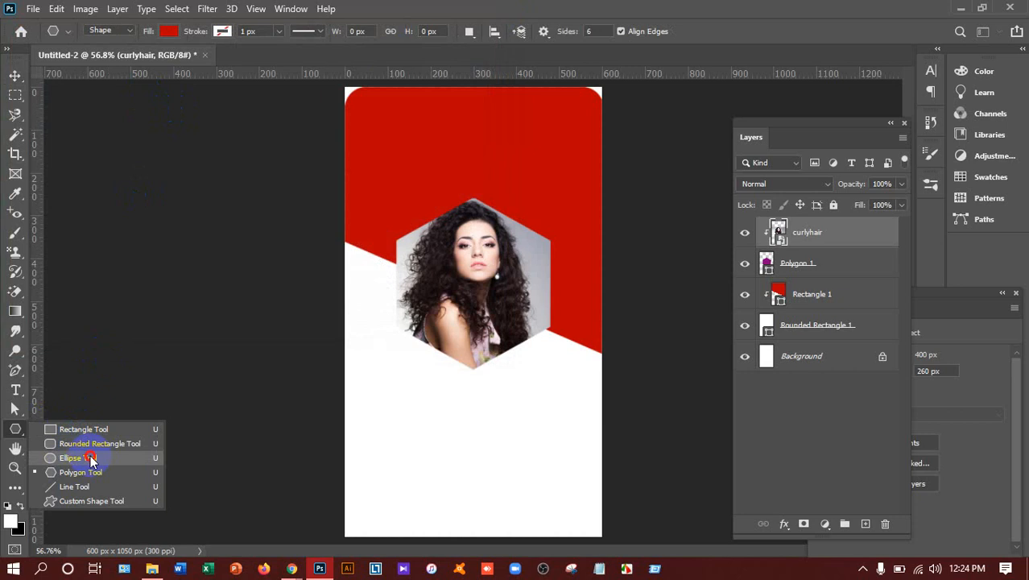
left_click(90, 456)
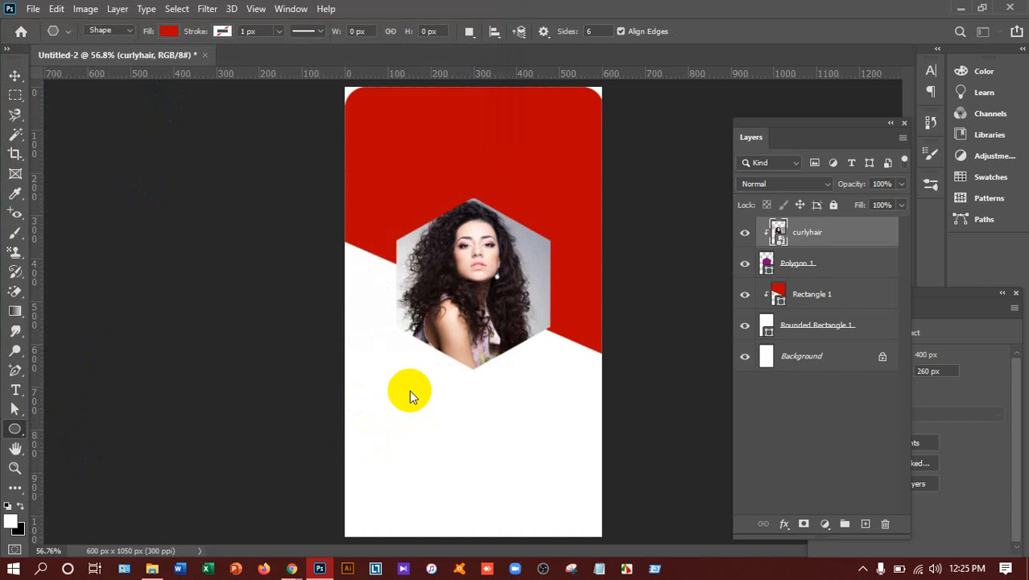
left_click(802, 362)
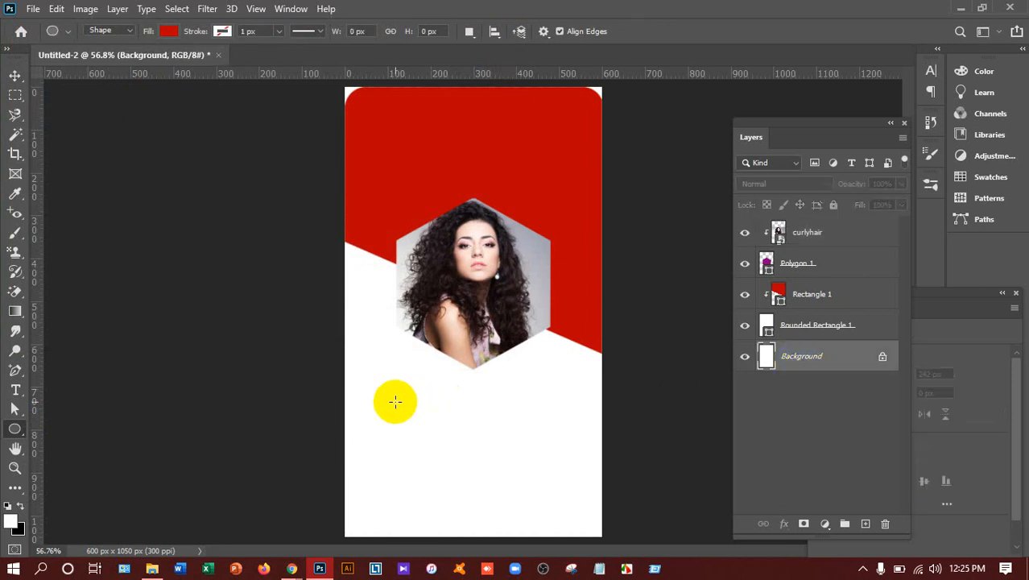
left_click_drag(396, 401, 438, 425)
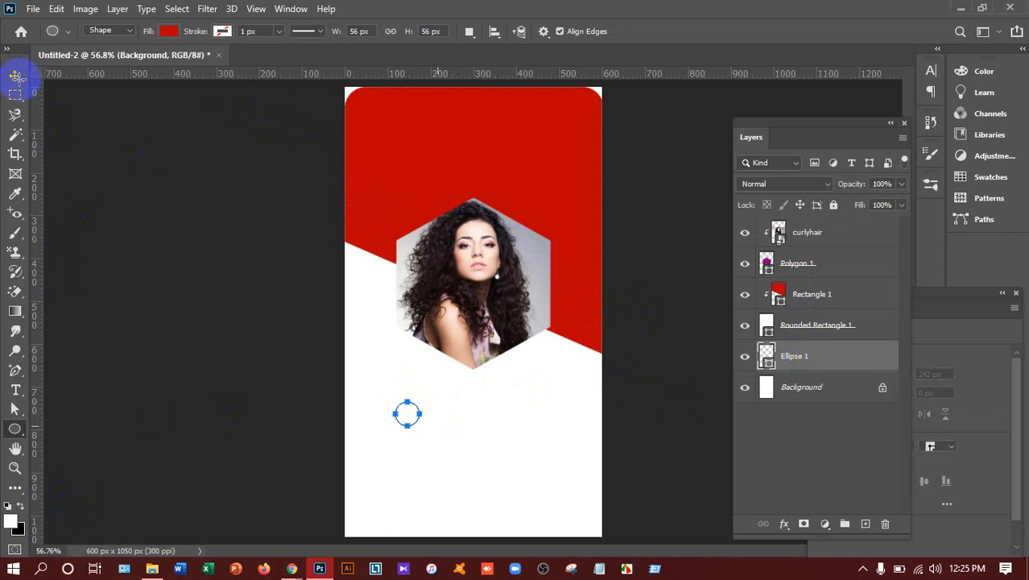
- Move the Ellipse 1 layer between curlyhair and Polygon 1 in the stack, keeping it clipped to the hexagon
left_click(16, 75)
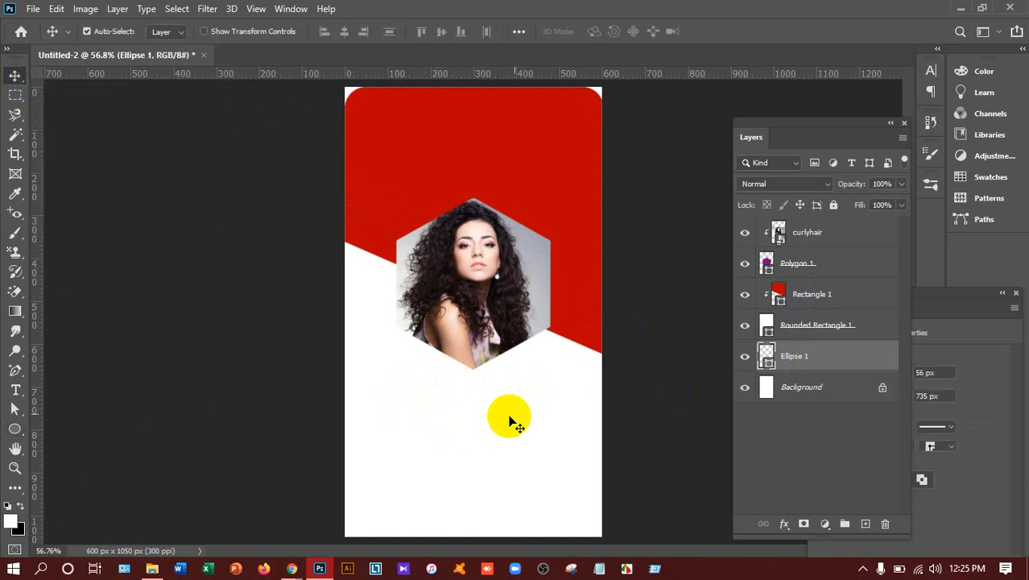
left_click_drag(449, 460, 443, 455)
key("ctrl+t")
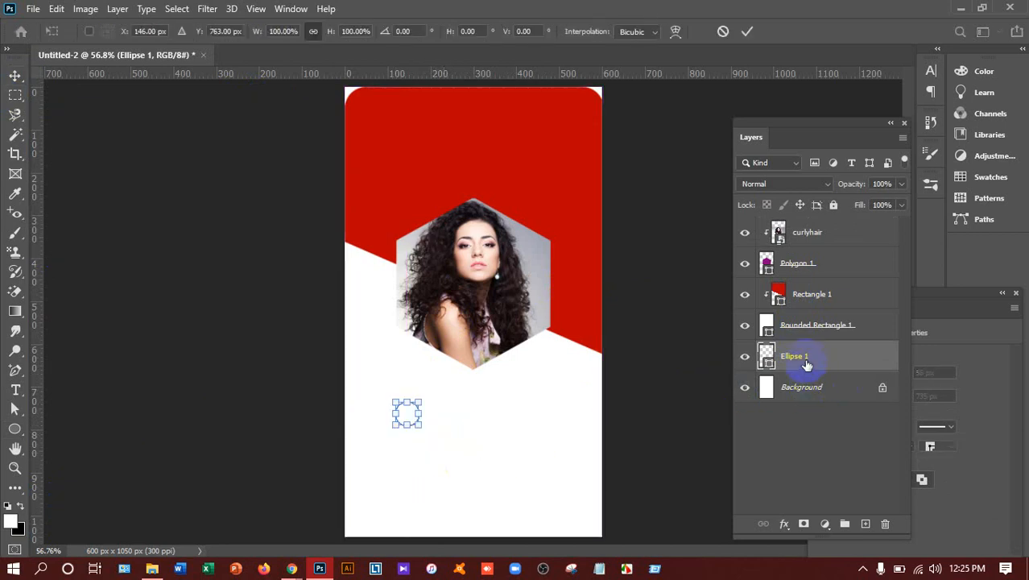
left_click_drag(806, 364, 827, 268)
key("Return")
left_click(735, 266, "alt")
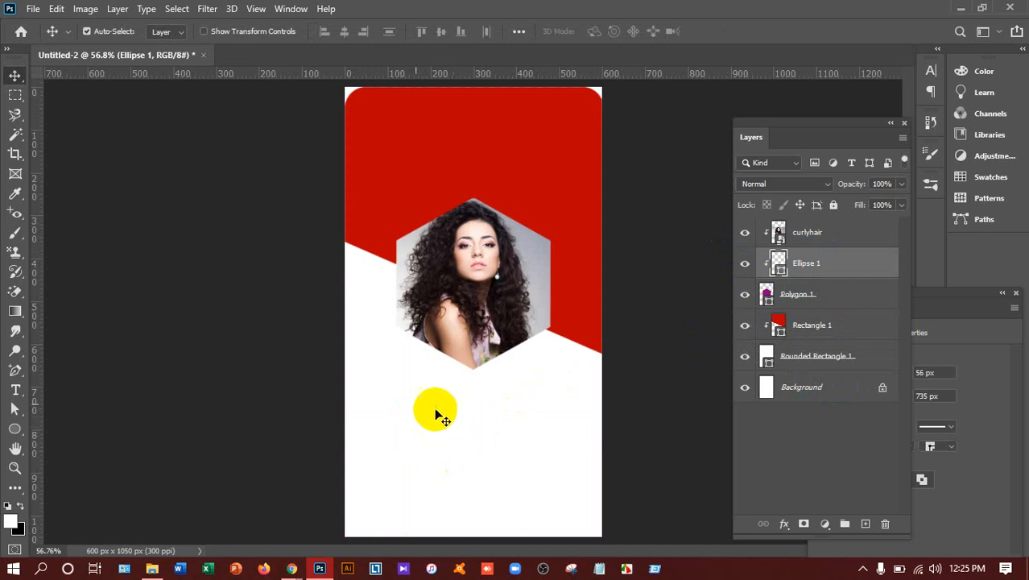
- Change the Ellipse 1 fill to a brighter red with RGB 223, 0, 0
double_click(779, 259)
left_click_drag(821, 195, 860, 160)
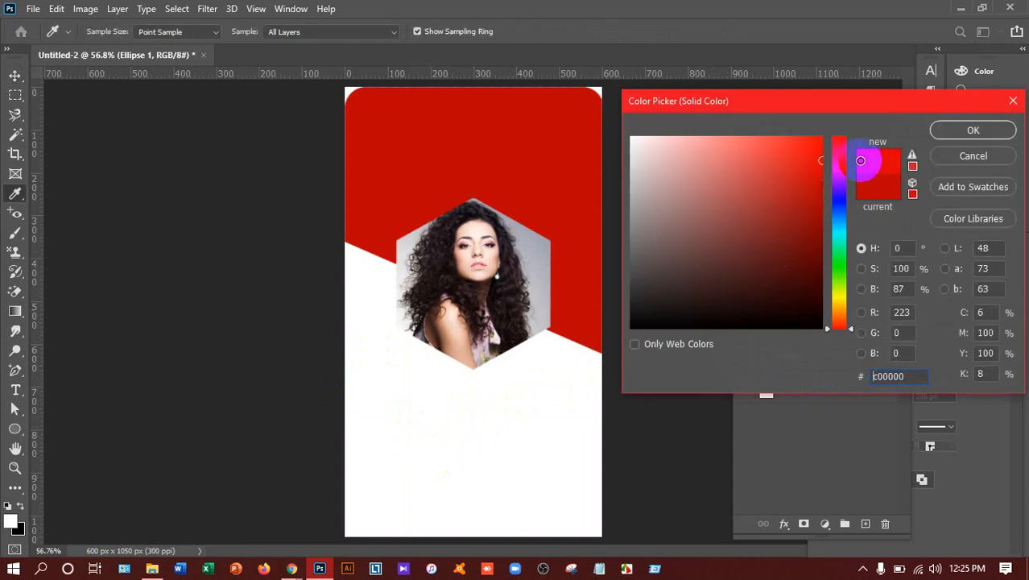
left_click(972, 133)
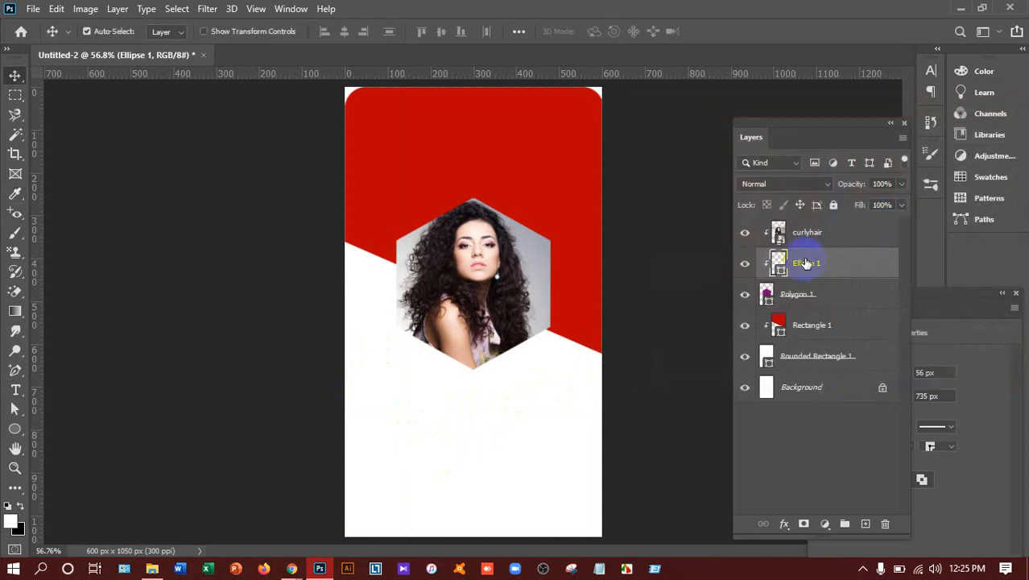
- Bring the Ellipse 1 layer above curlyhair and shift the circle to about X 120 px, Y 755 px
left_click_drag(806, 263, 815, 225)
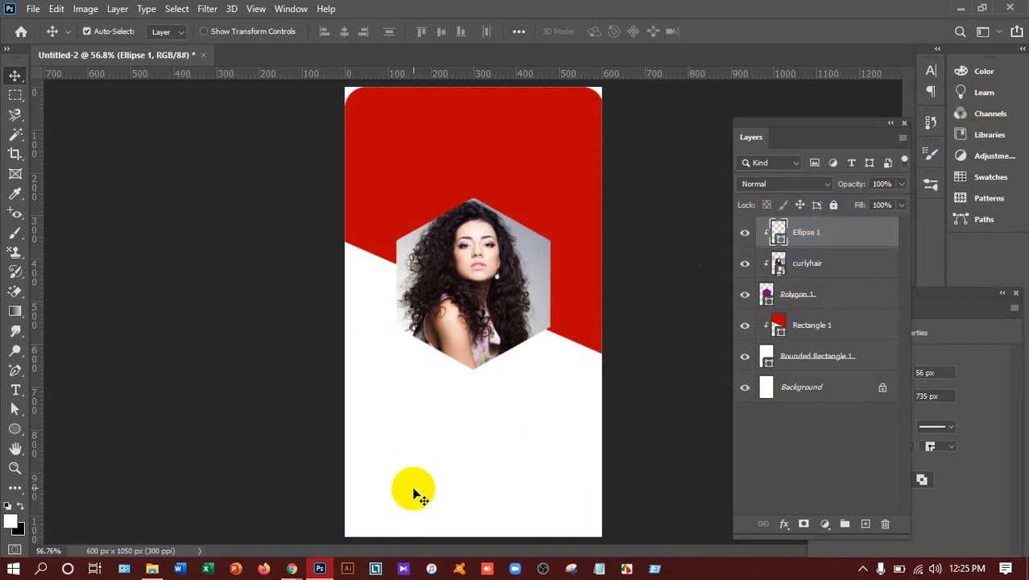
key("ctrl+t")
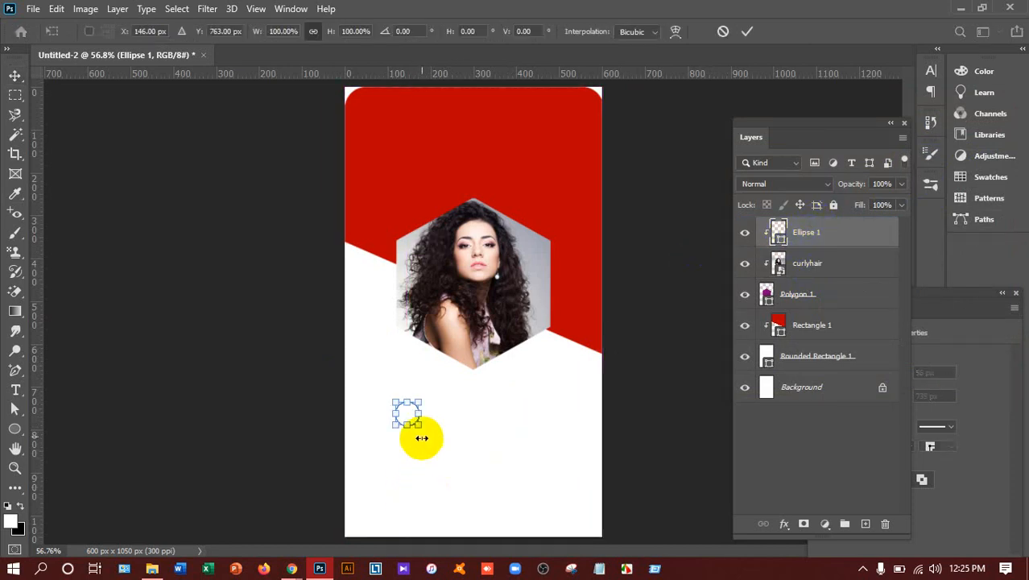
mouse_move(405, 411)
left_mouse_down()
mouse_move(467, 229)
mouse_move(431, 183)
mouse_move(385, 305)
mouse_move(389, 412)
left_mouse_up()
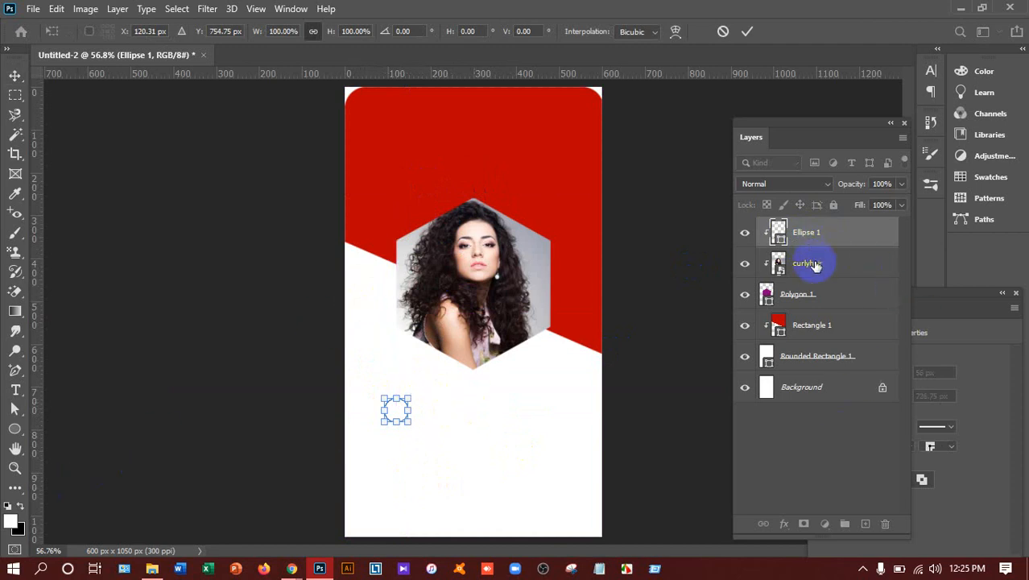
- Draw a new circle about 83 px wide below the hexagon's lower-left edge, fill it bright red, and bring its layer to the top of the stack
left_click(816, 380)
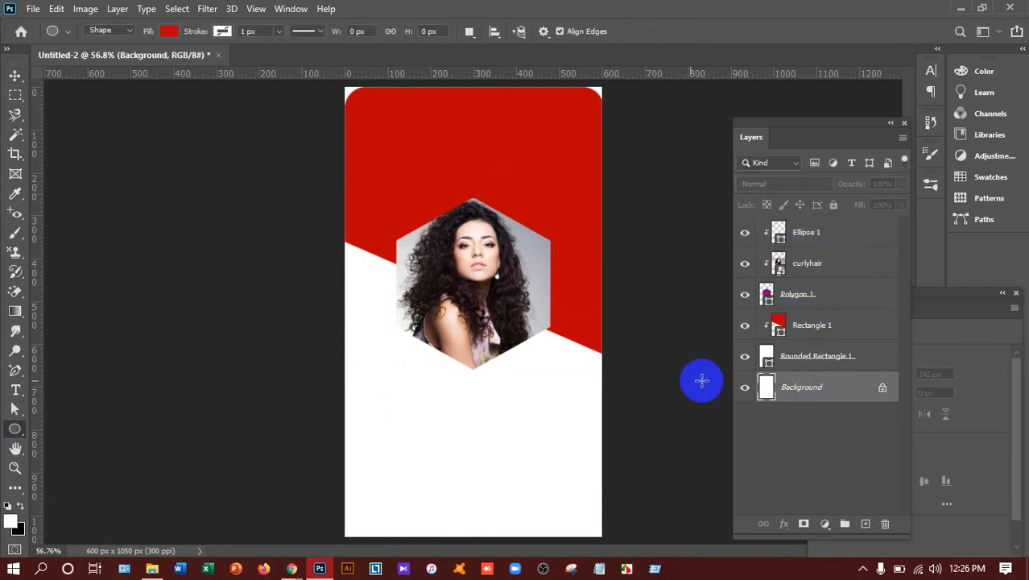
left_click_drag(375, 364, 411, 402)
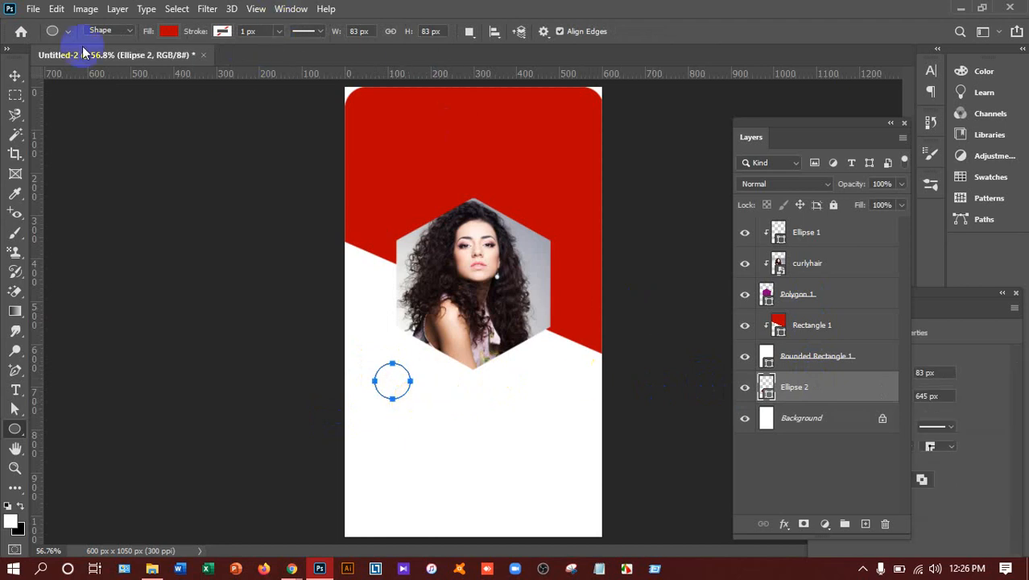
left_click(167, 31)
left_click(155, 109)
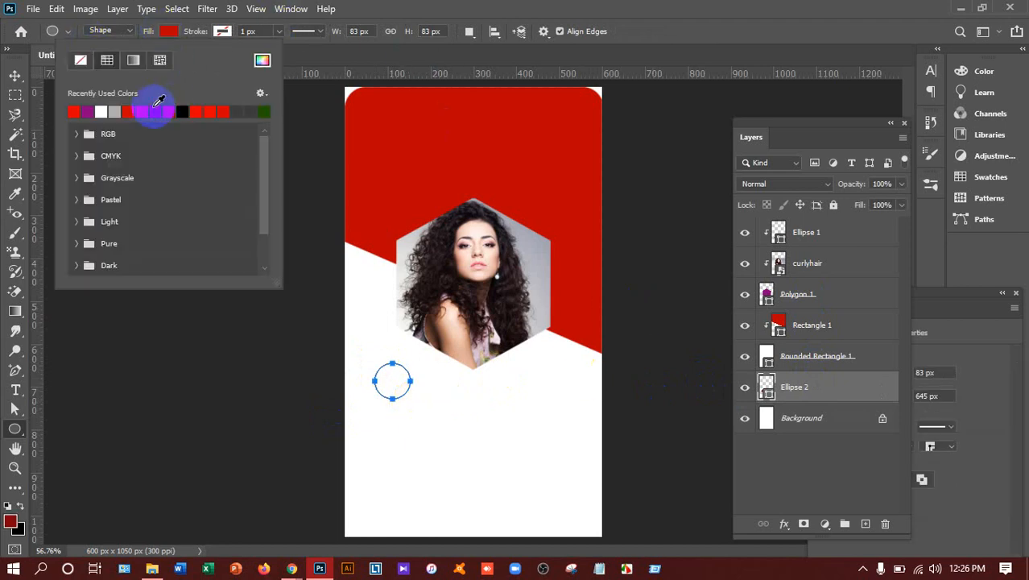
left_click(168, 112)
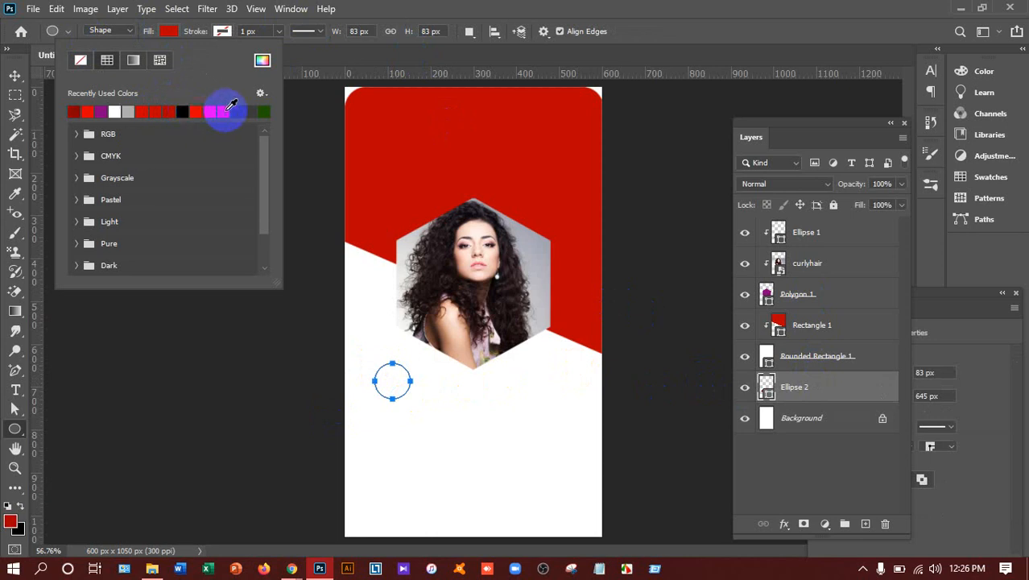
left_click(212, 113)
left_click(223, 31)
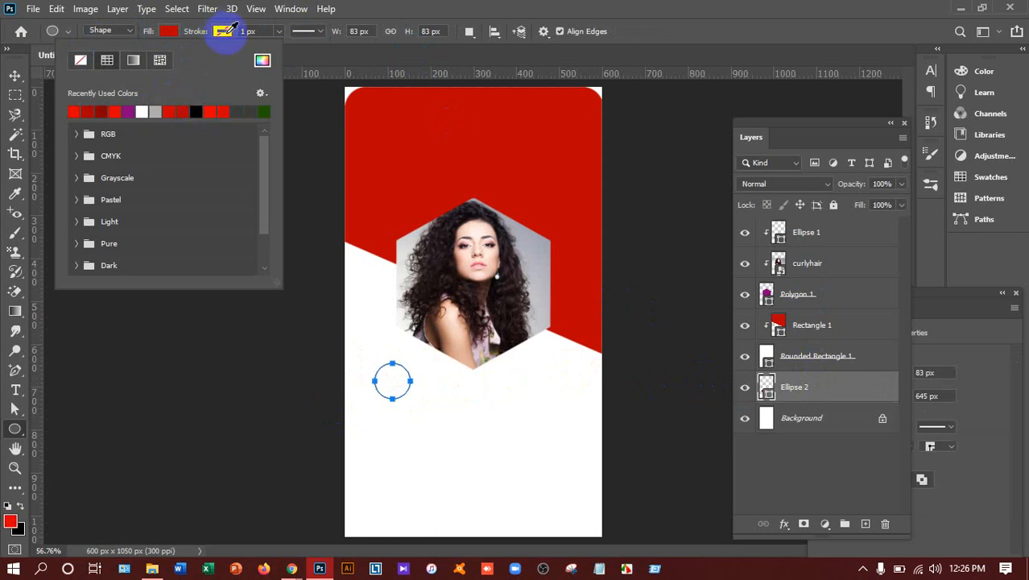
left_click(225, 31)
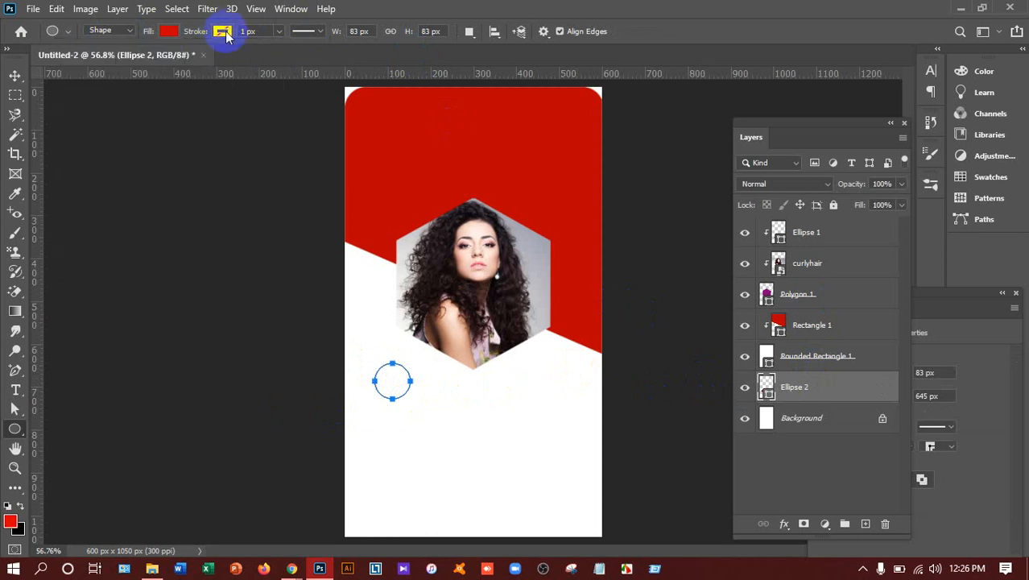
key("Escape")
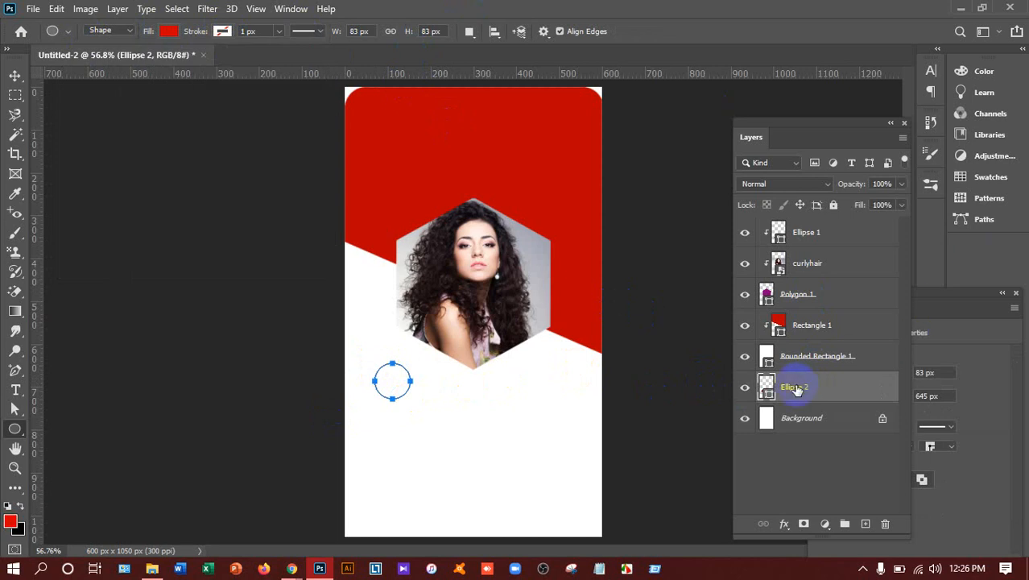
left_click_drag(792, 386, 798, 231)
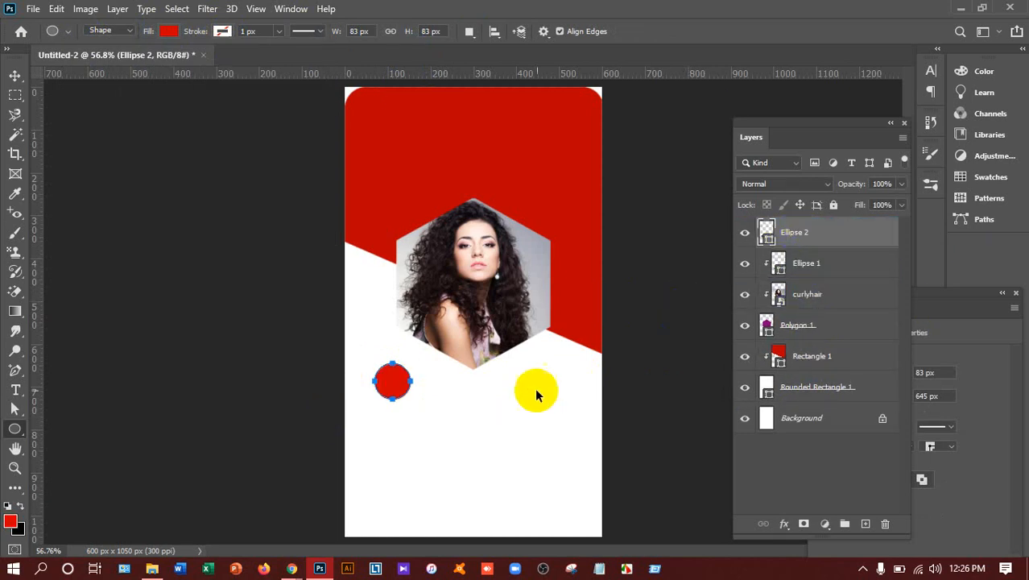
- Scale the red circle down to about 55.7 px and duplicate it twice, placing the copies diagonally down and to the right
left_click(17, 77)
key("ctrl+t")
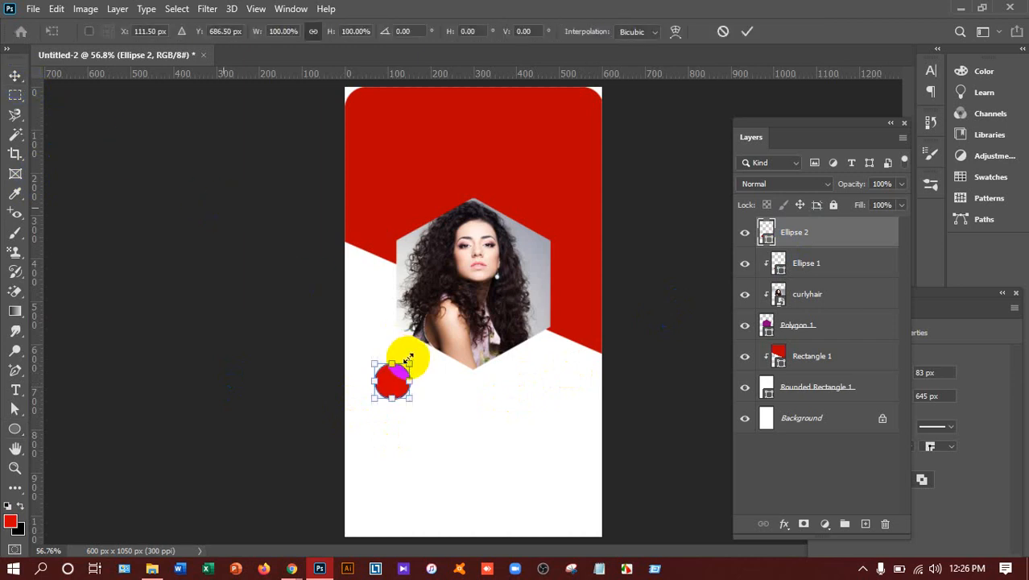
left_click_drag(407, 364, 411, 411)
key("Return")
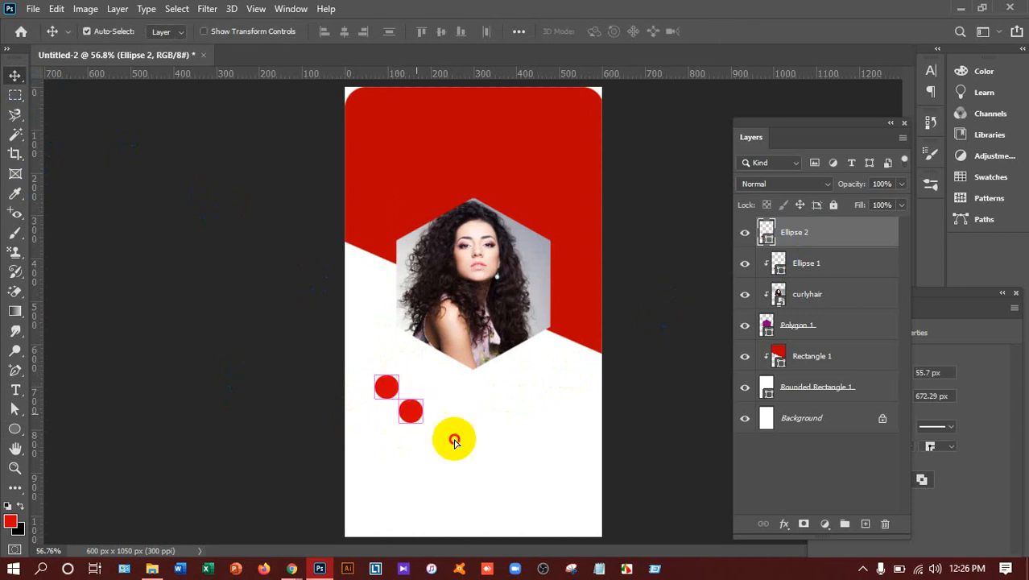
left_click_drag(461, 450, 455, 445, "alt")
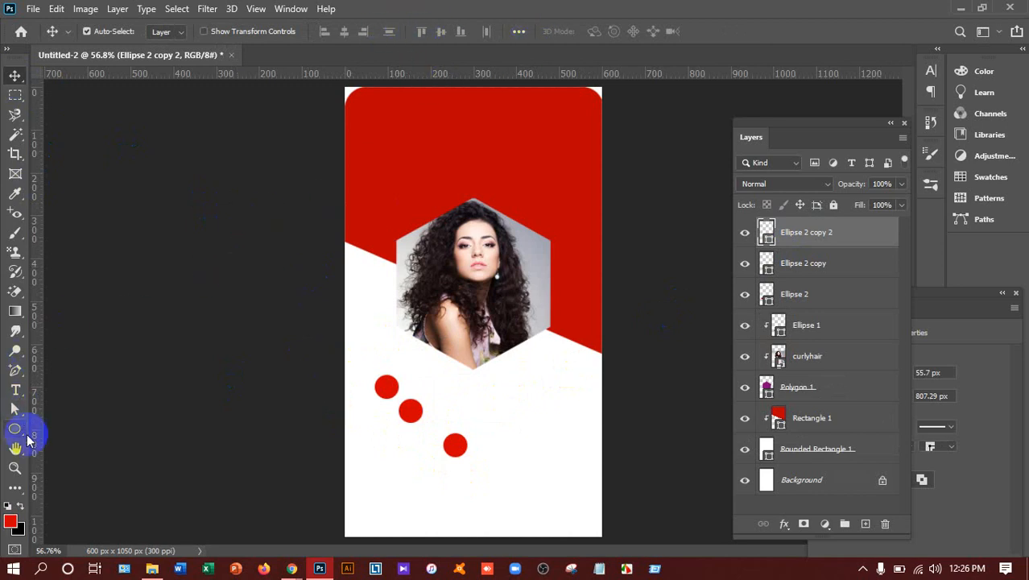
- Draw a horizontal red rectangle about 587 × 35 px across the lower part of the card, undoing the oversized first attempt
left_click(23, 436)
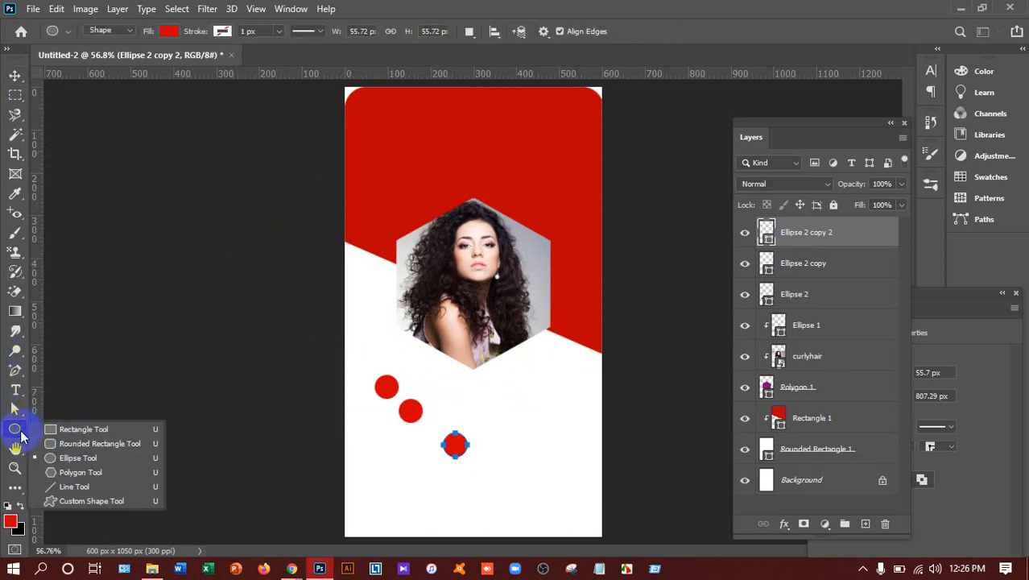
left_click(56, 427)
left_click_drag(333, 454, 389, 474)
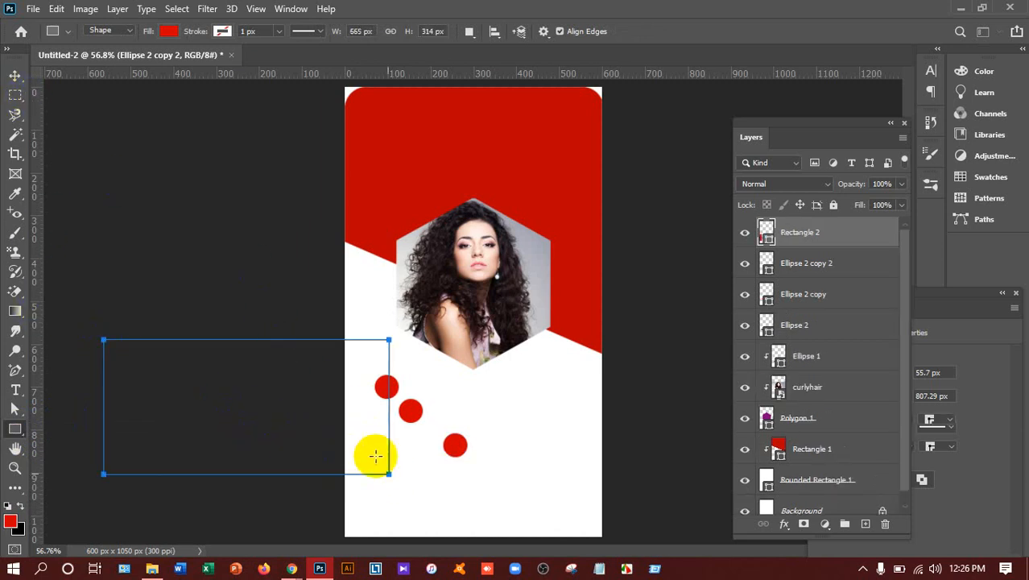
key("ctrl+z")
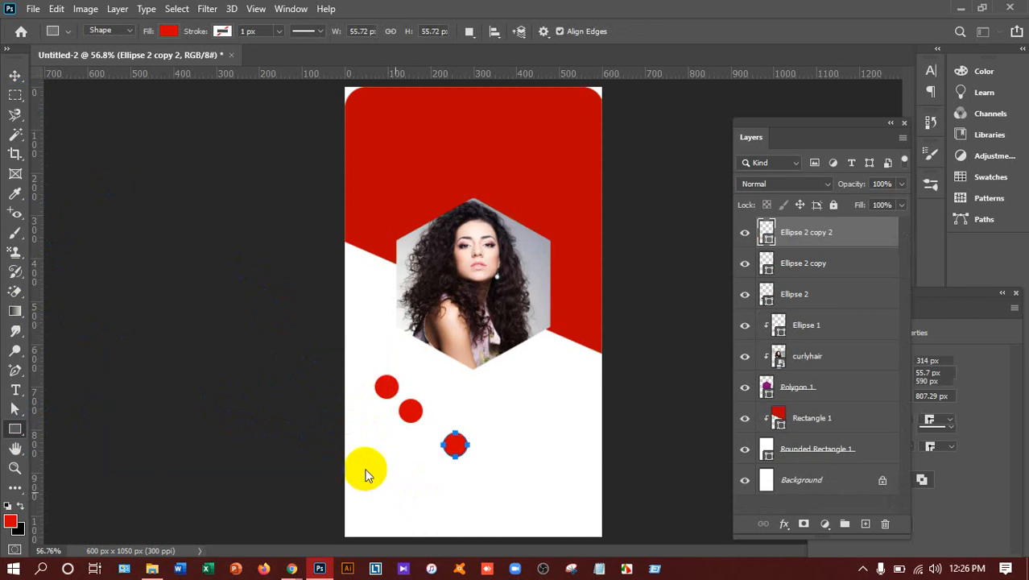
left_click_drag(355, 451, 607, 466)
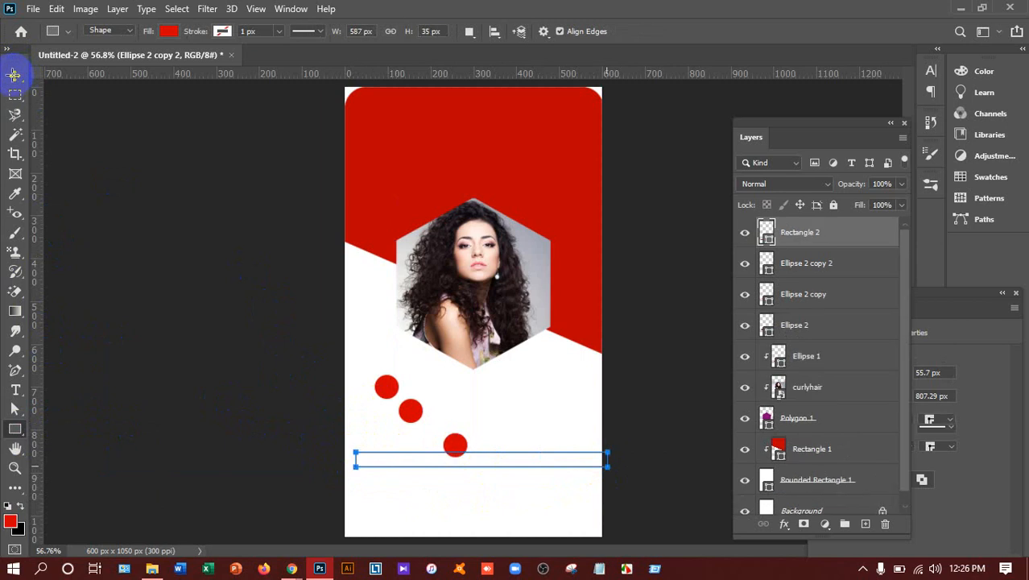
left_click(14, 74)
left_click(165, 167)
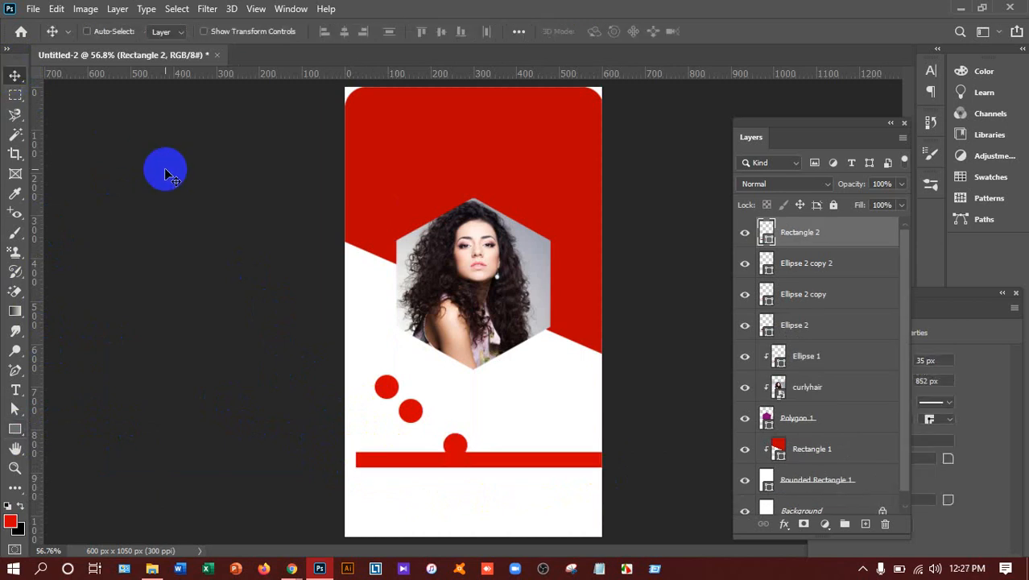
- Rotate the red bar to about 47.3°, place it near X 114 px, Y 822 px, and line the red circles up along its upper edge
key("ctrl+t")
left_click_drag(634, 443, 592, 544)
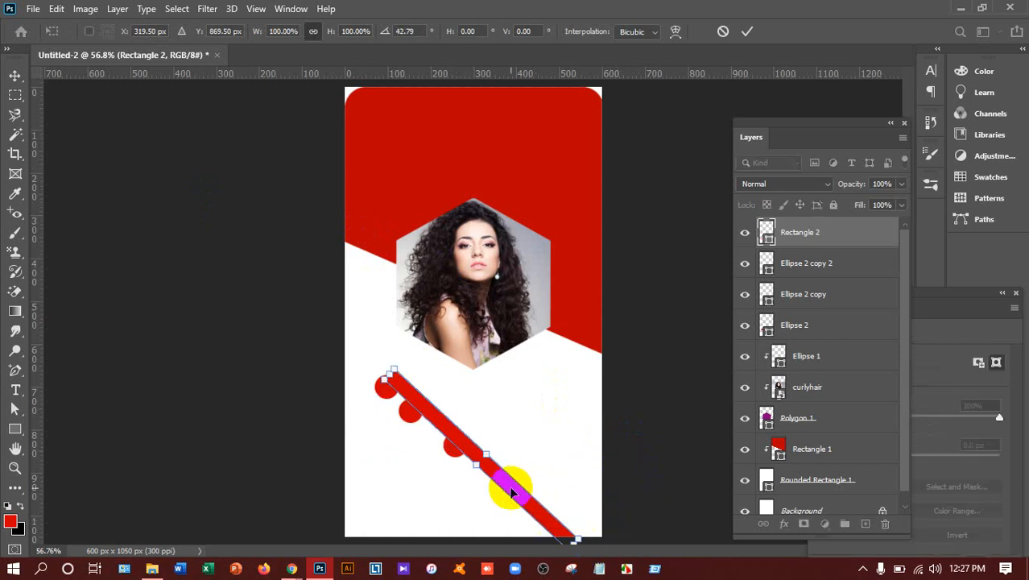
left_click_drag(509, 487, 411, 464)
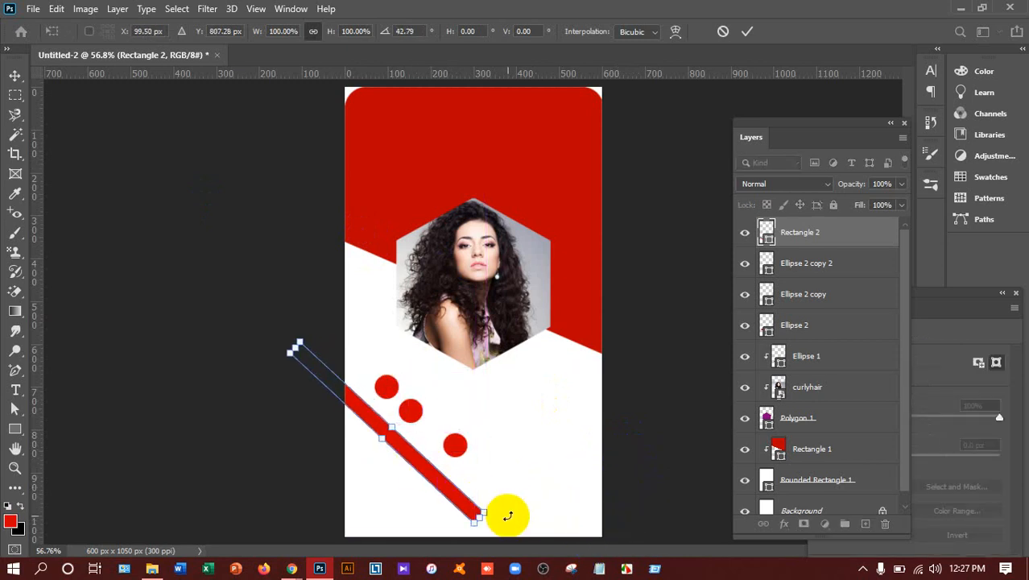
left_click_drag(506, 511, 504, 532)
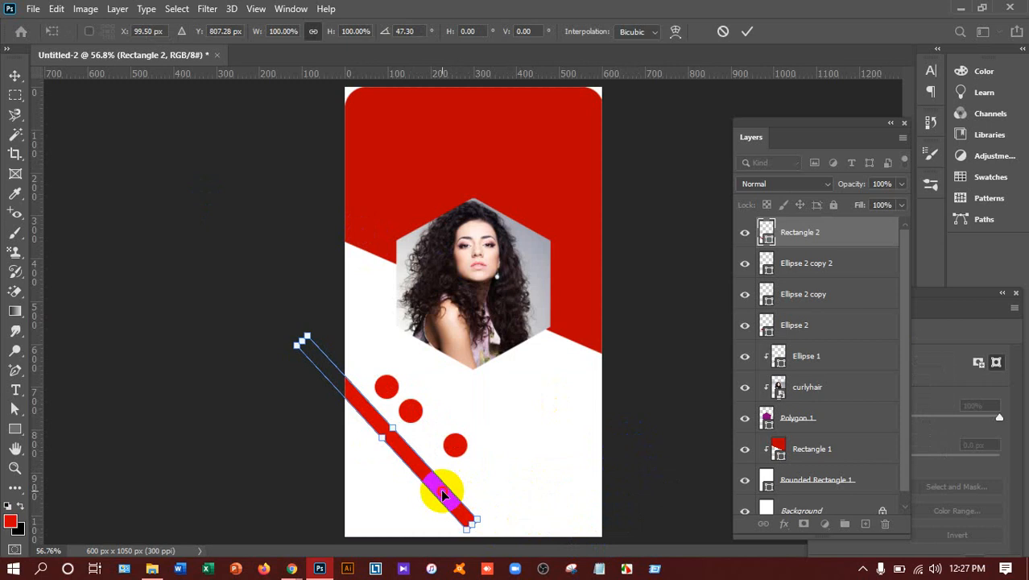
left_click_drag(442, 492, 448, 498)
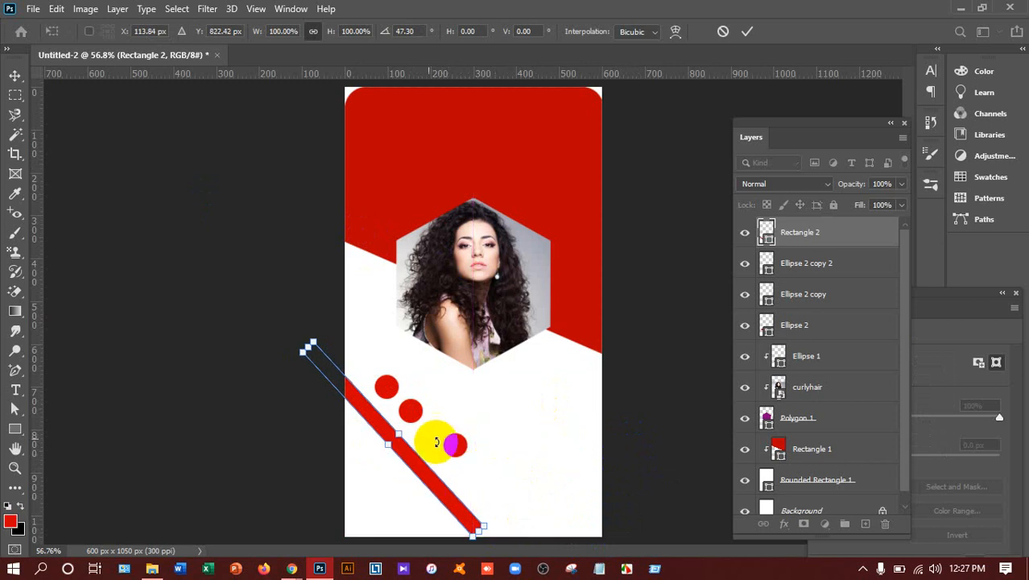
key("Return")
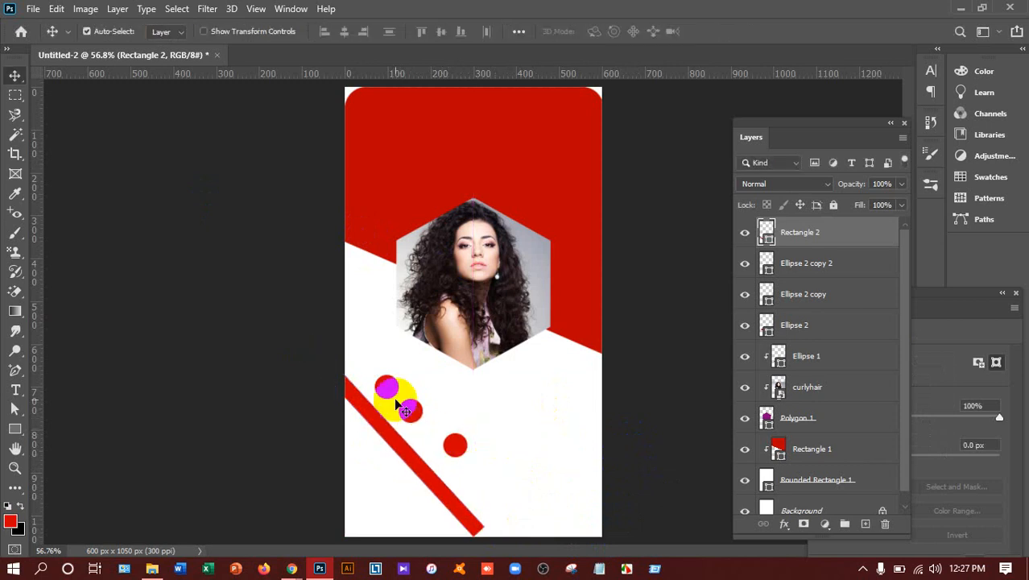
left_click_drag(393, 396, 390, 403)
- Duplicate the diagonal bar, rotate the copy by −47.5°, scale it to about 72% × 76%, and place it between the upper two circles
left_click_drag(418, 435, 483, 416)
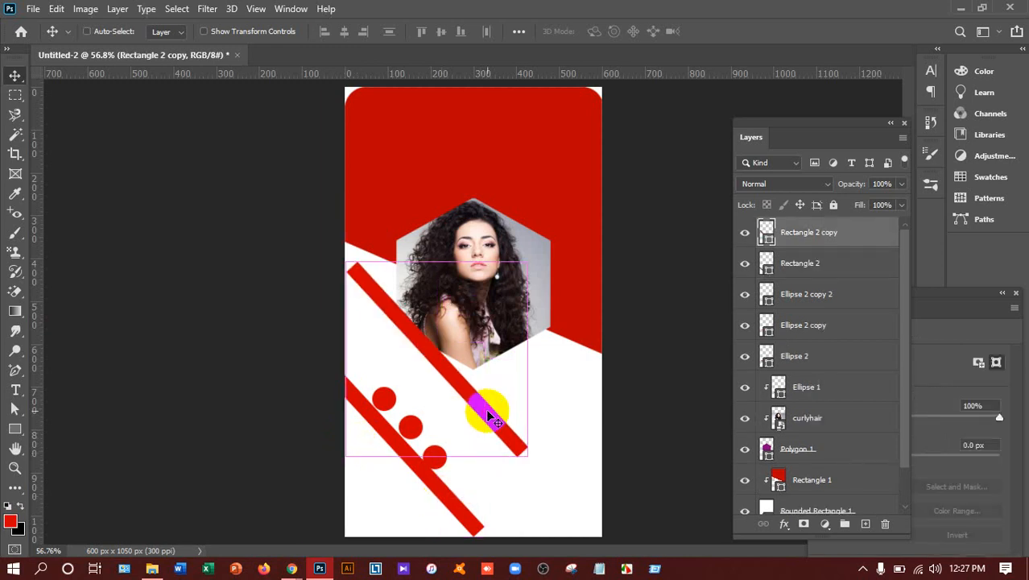
key("ctrl+t")
left_click_drag(558, 445, 599, 373)
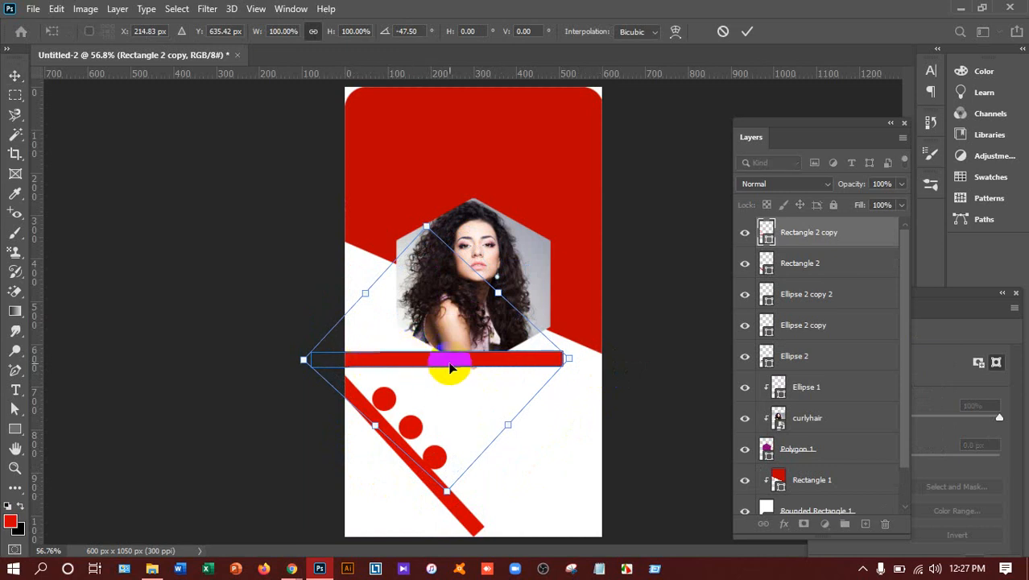
left_click_drag(449, 490, 446, 420)
left_click_drag(485, 331, 460, 412)
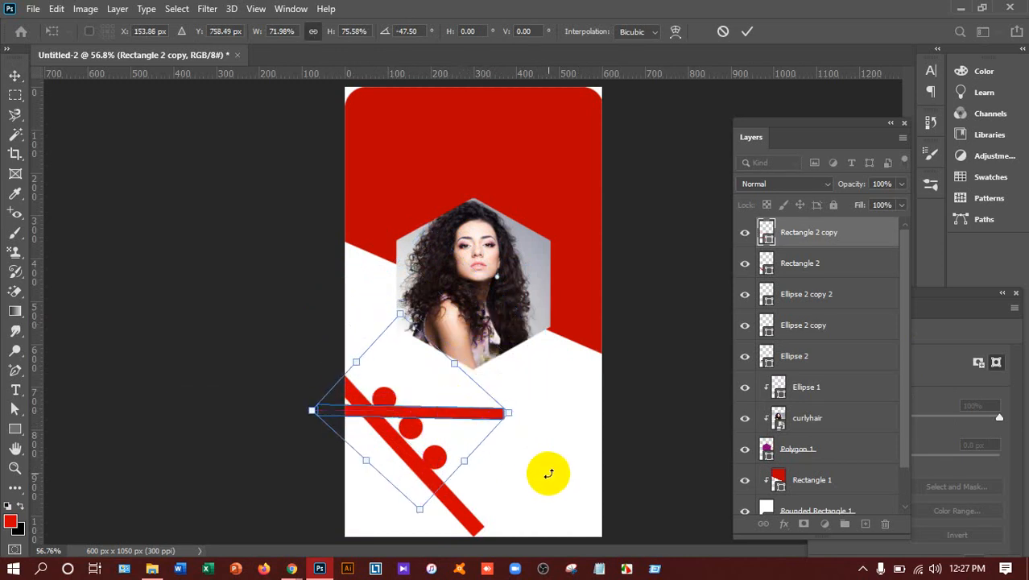
- Recolor the near-horizontal bar copy to dark gold #94780a
double_click(765, 232)
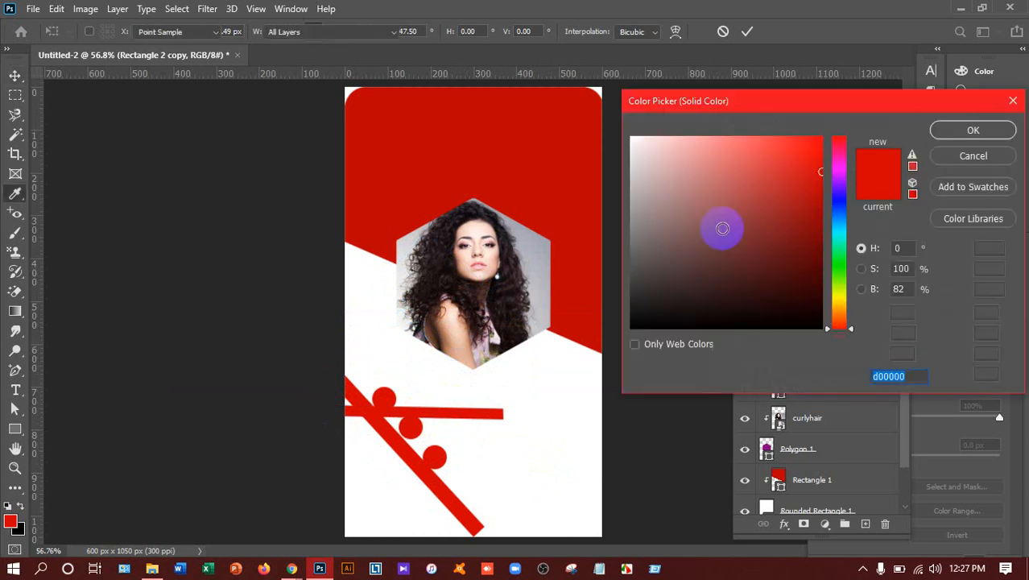
mouse_move(755, 204)
left_mouse_down()
mouse_move(858, 216)
mouse_move(837, 260)
left_mouse_up()
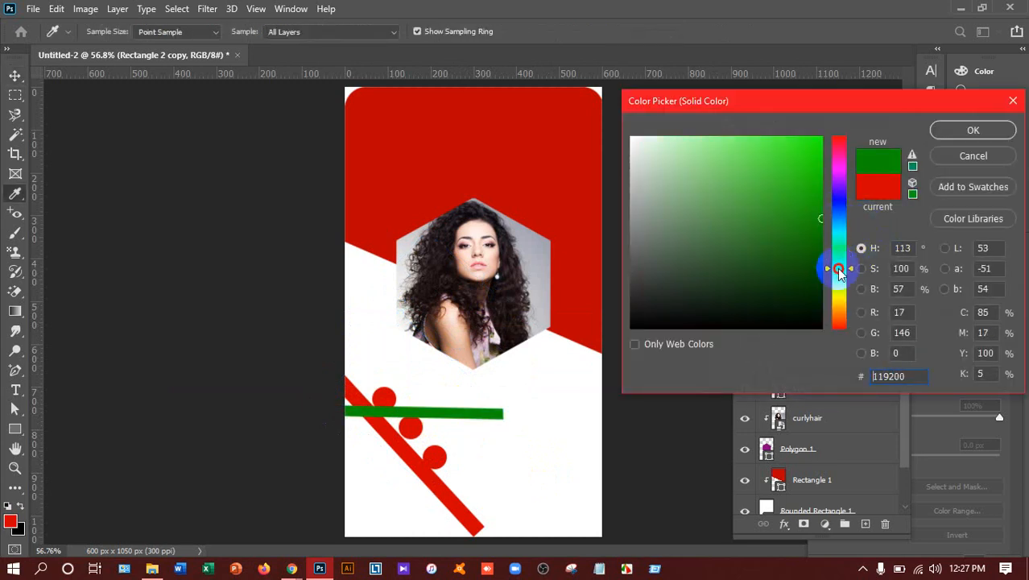
left_click_drag(797, 194, 838, 140)
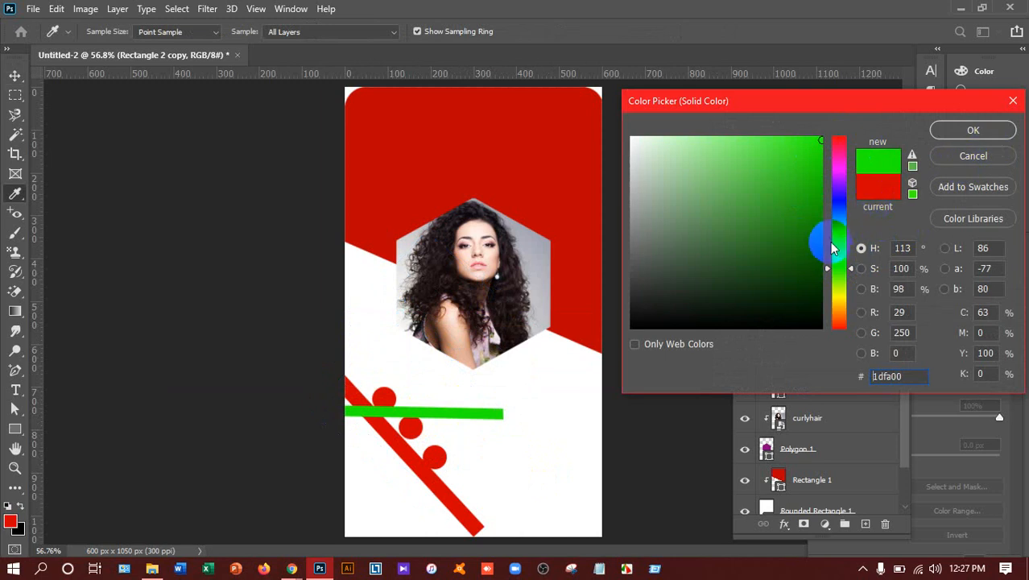
left_click_drag(832, 245, 837, 312)
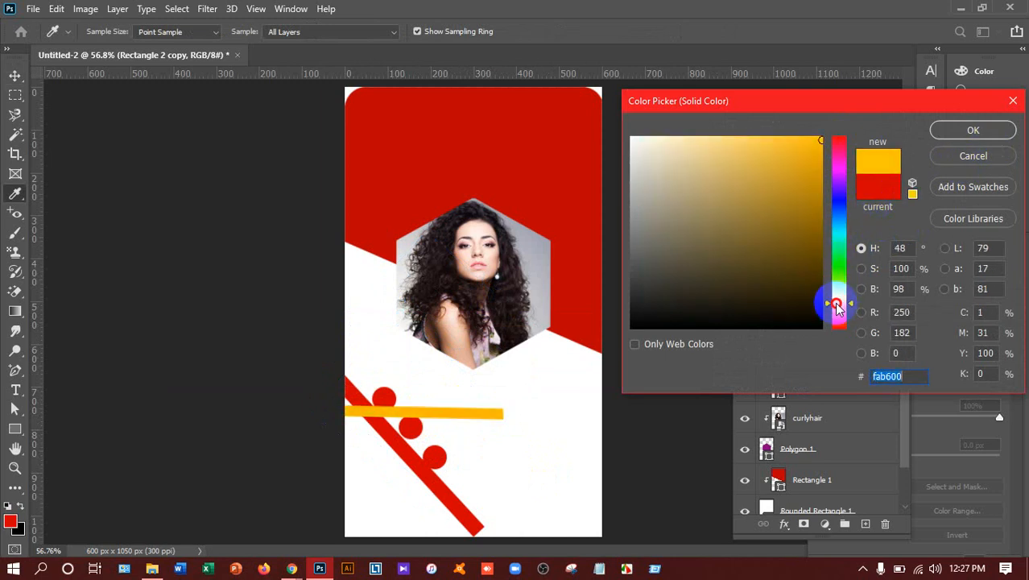
left_click(808, 216)
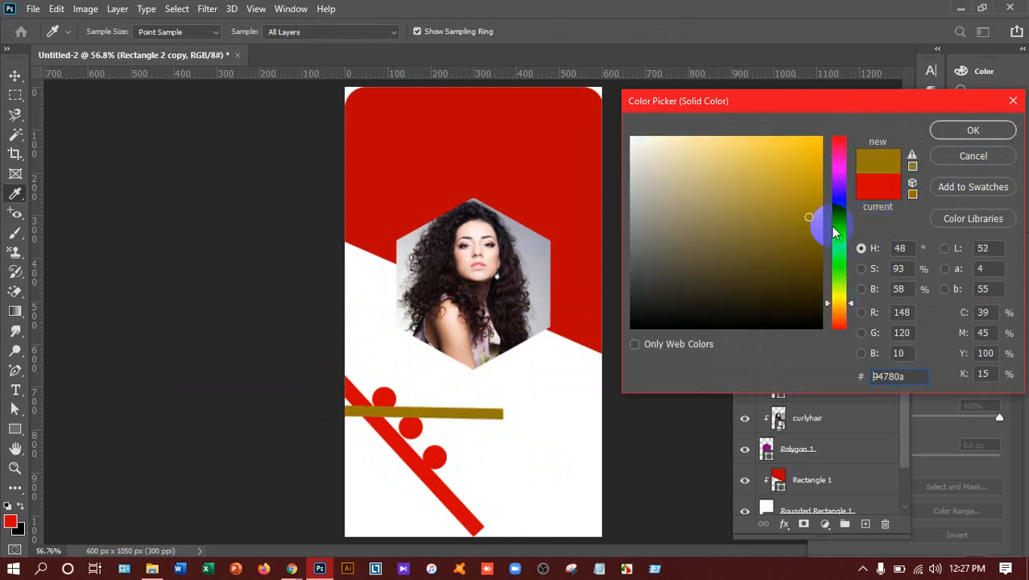
left_click(947, 130)
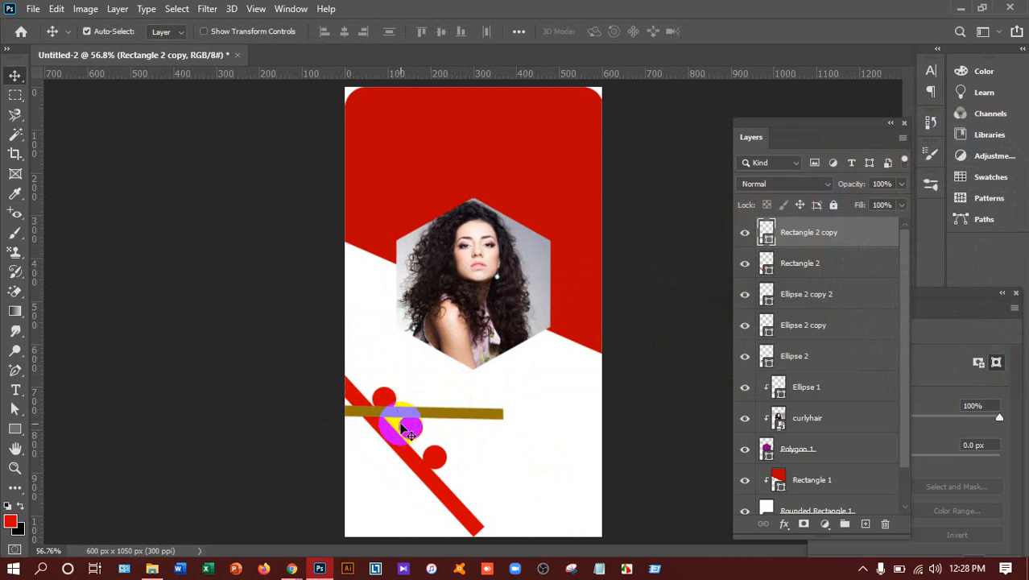
- Space the three red circles evenly along the diagonal bar, using the gold bar and a duplicate below it as spacing guides
left_click(382, 400)
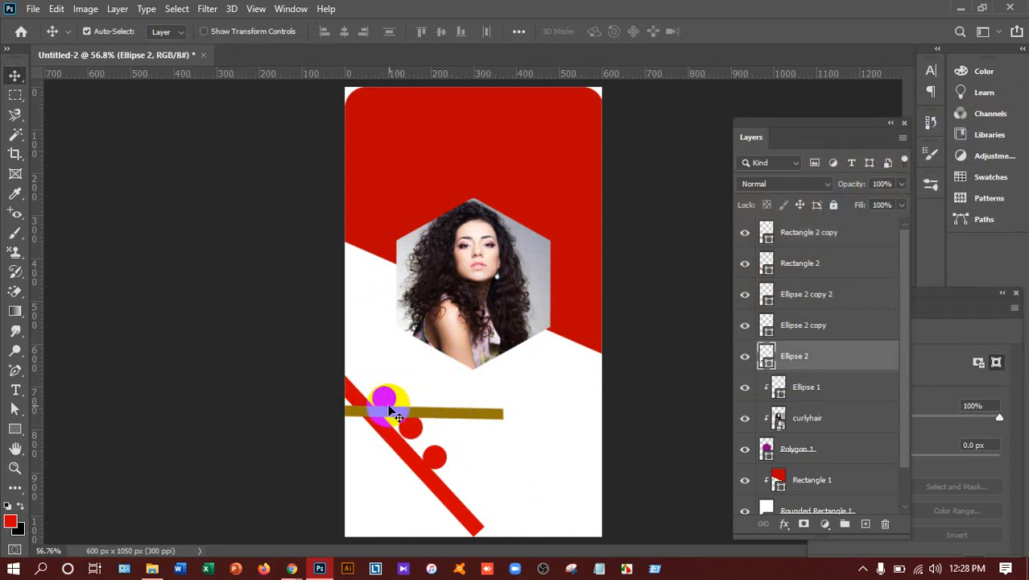
left_click_drag(382, 399, 425, 437)
left_click(424, 437)
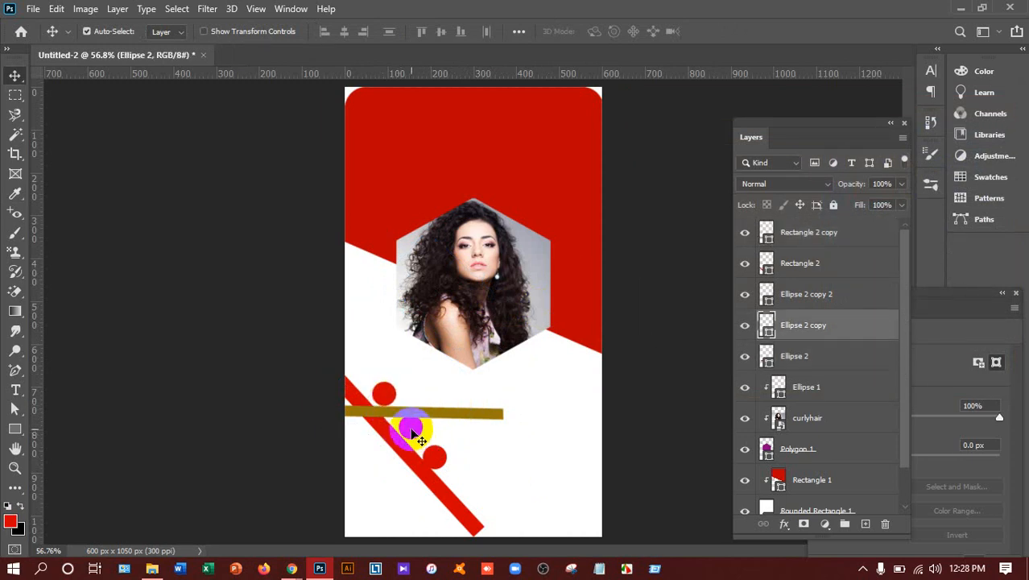
left_click_drag(425, 441, 395, 403)
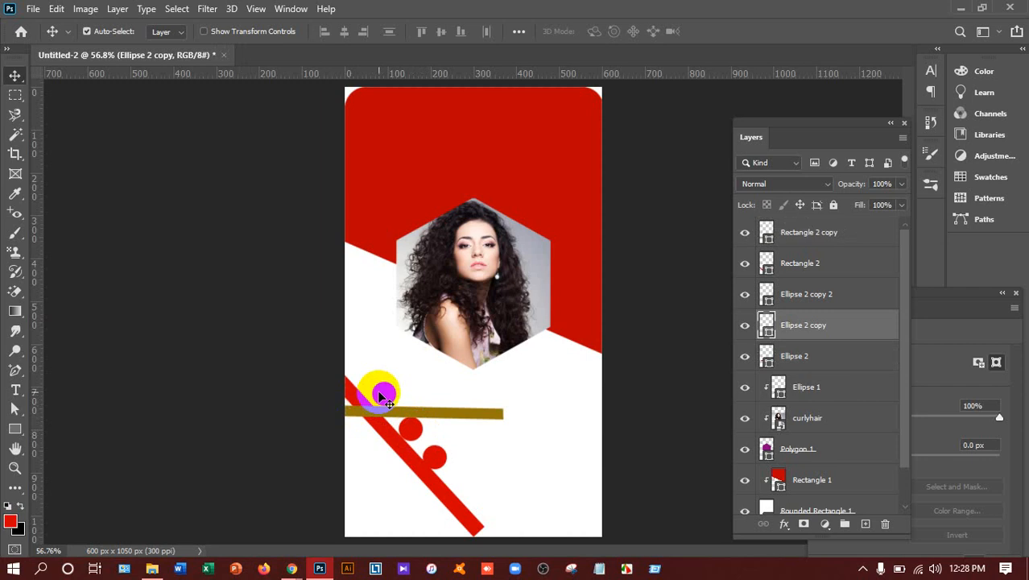
left_click(396, 405)
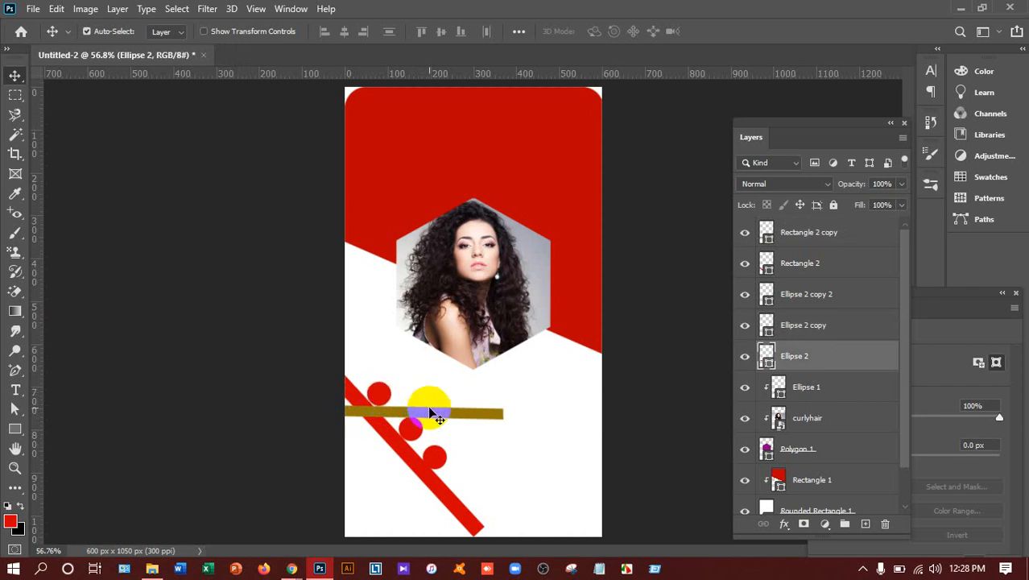
mouse_move(424, 436)
left_mouse_down()
mouse_move(422, 415)
mouse_move(435, 452)
left_mouse_up()
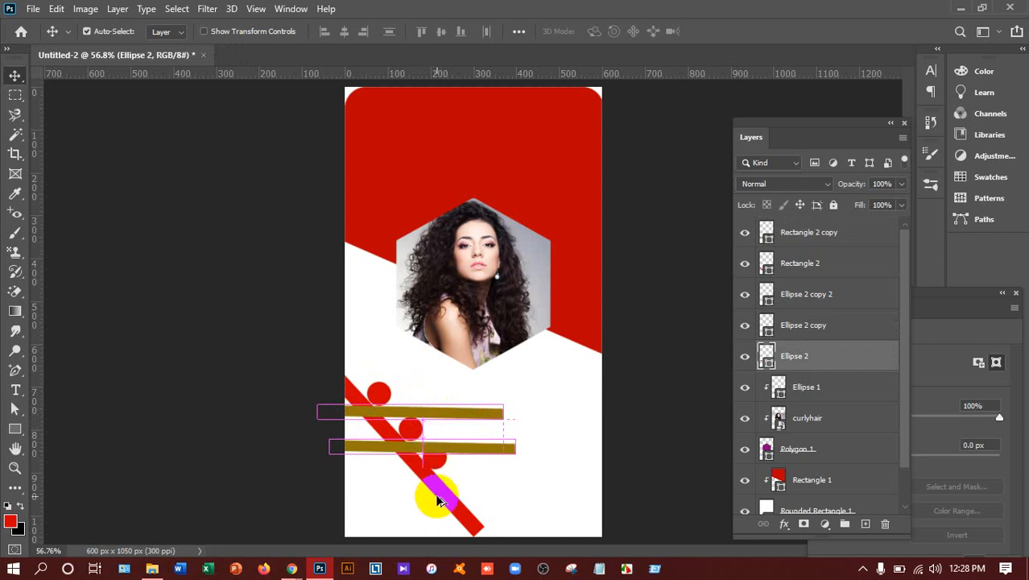
left_click(439, 466)
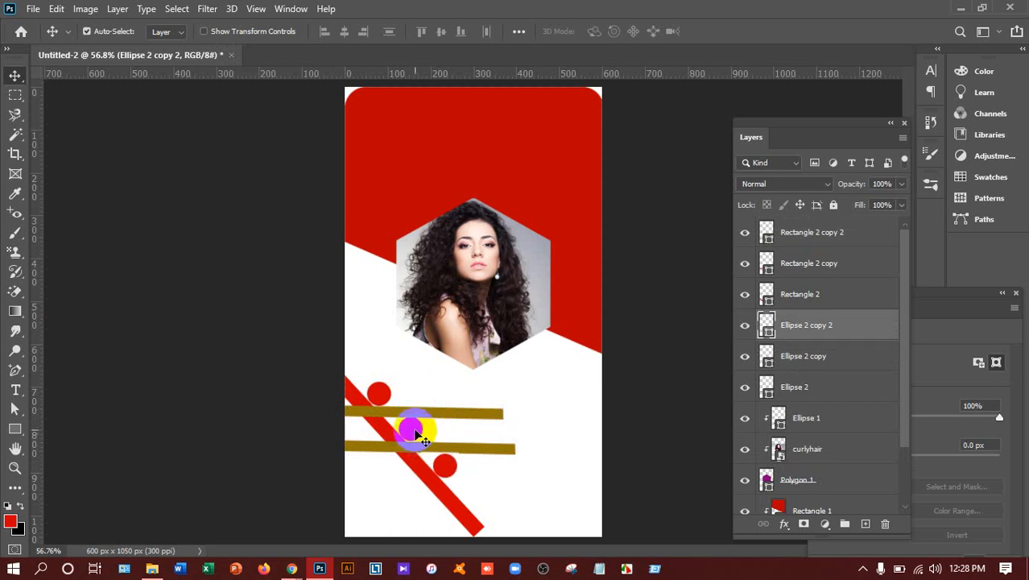
left_click(412, 428)
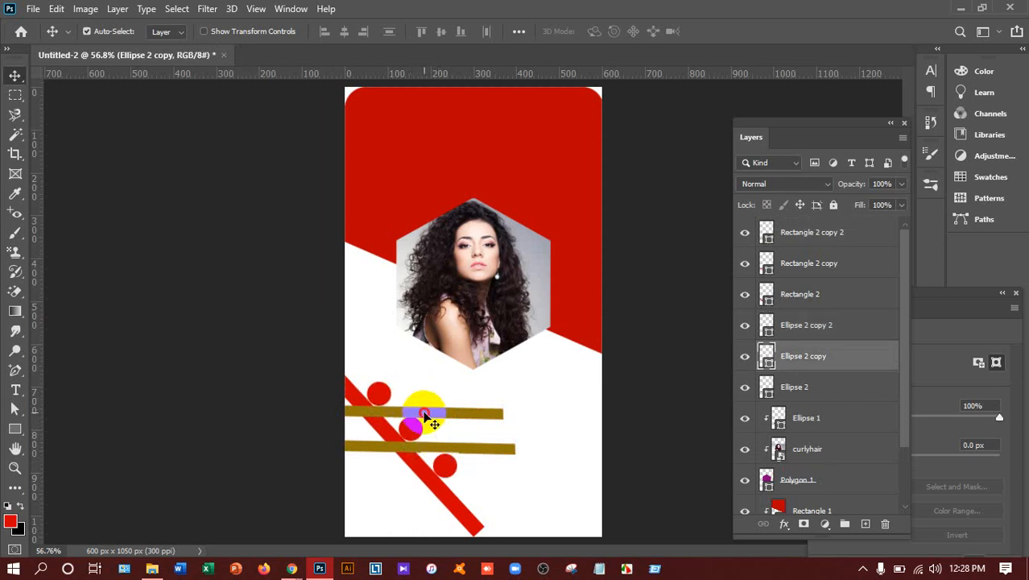
- Delete both gold guide bars and the diagonal red bar, leaving the three red circles
left_click(423, 413)
key("Delete")
left_click(407, 451)
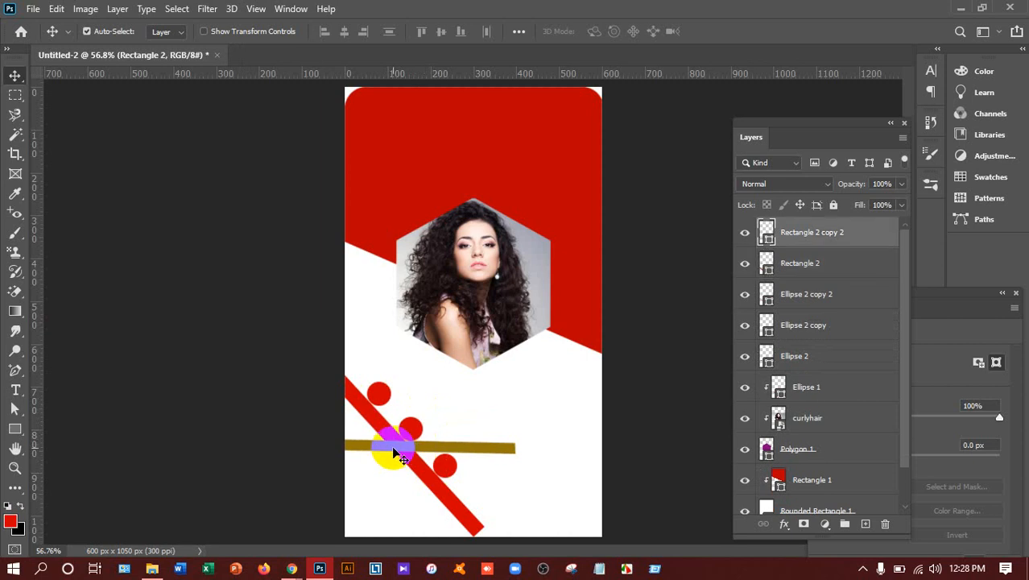
key("Delete")
key("Delete")
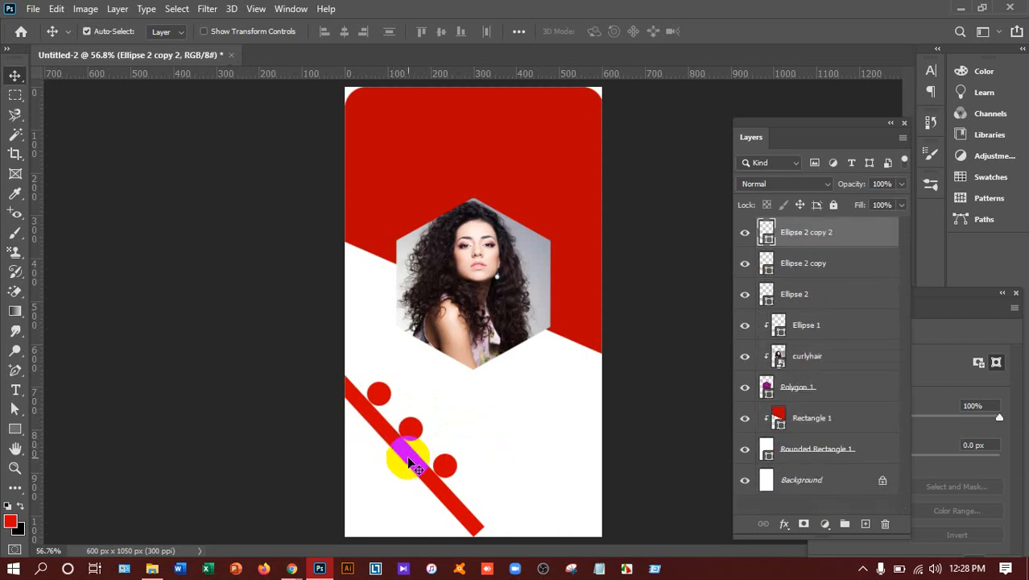